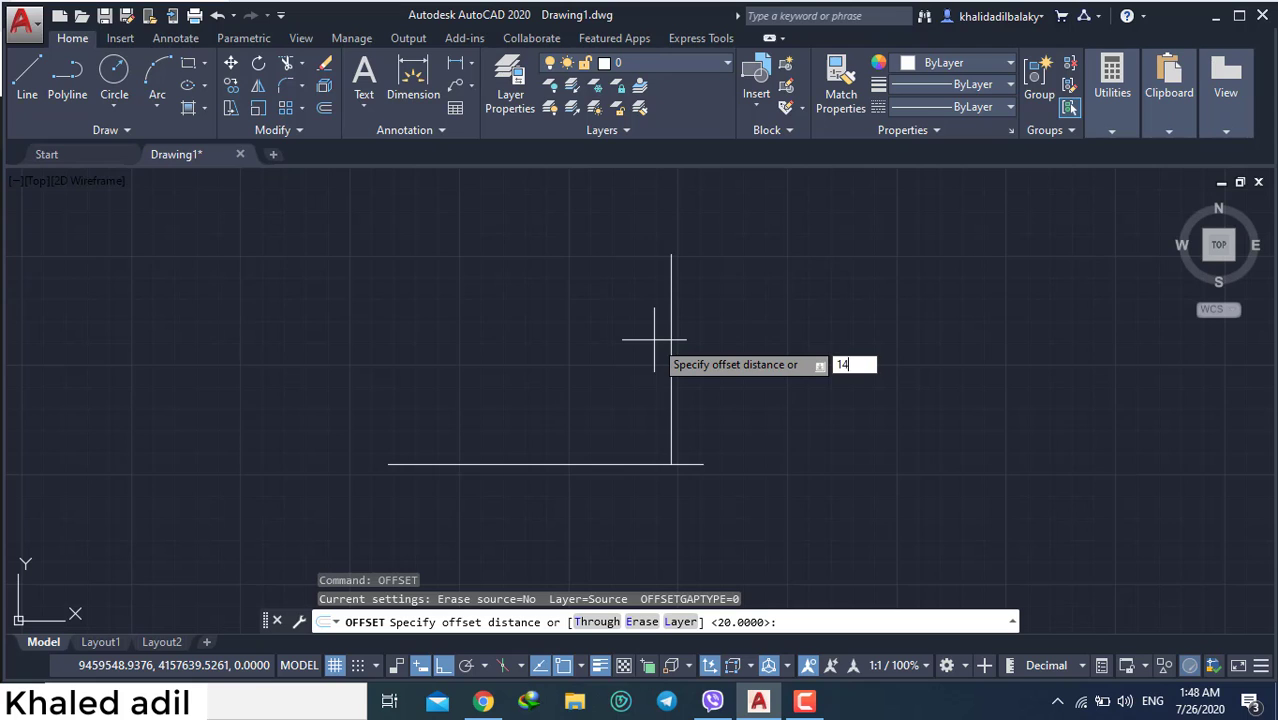
# Offset the vertical wall line 140 units to the left to make the opposite wall
pyautogui.write('0')
pyautogui.press('Return')
pyautogui.click(671, 350)
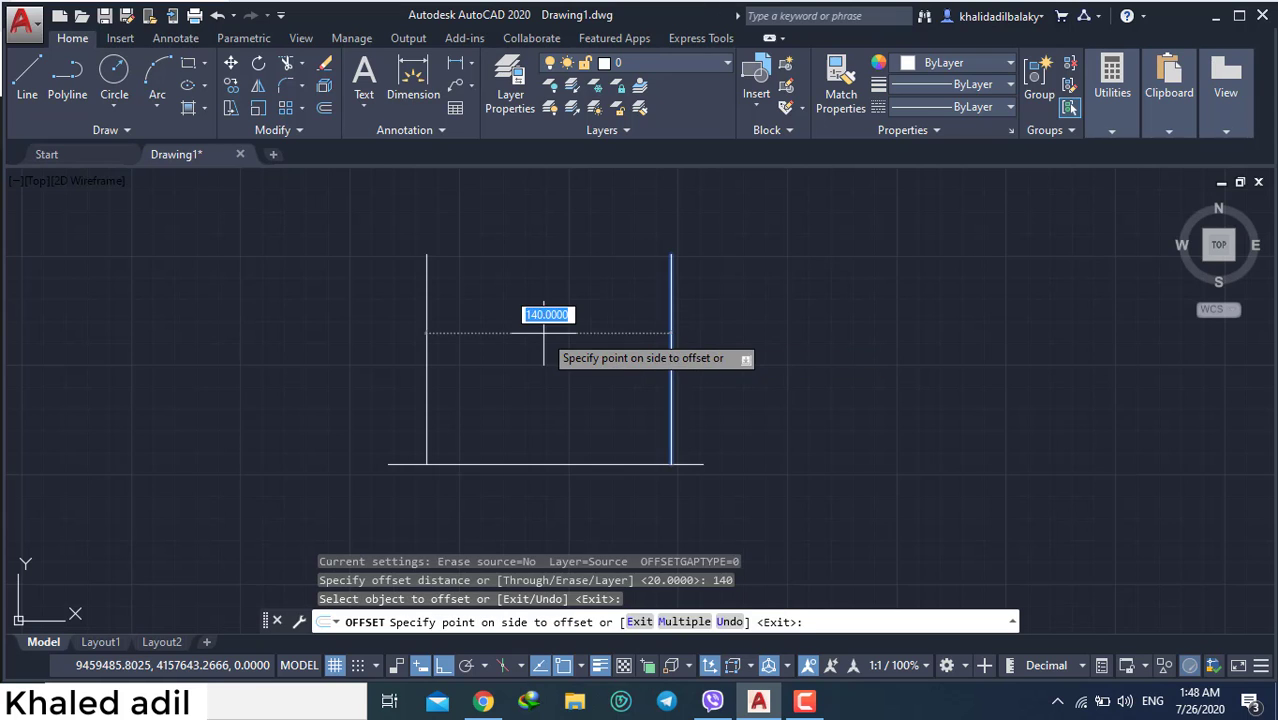
pyautogui.click(553, 330)
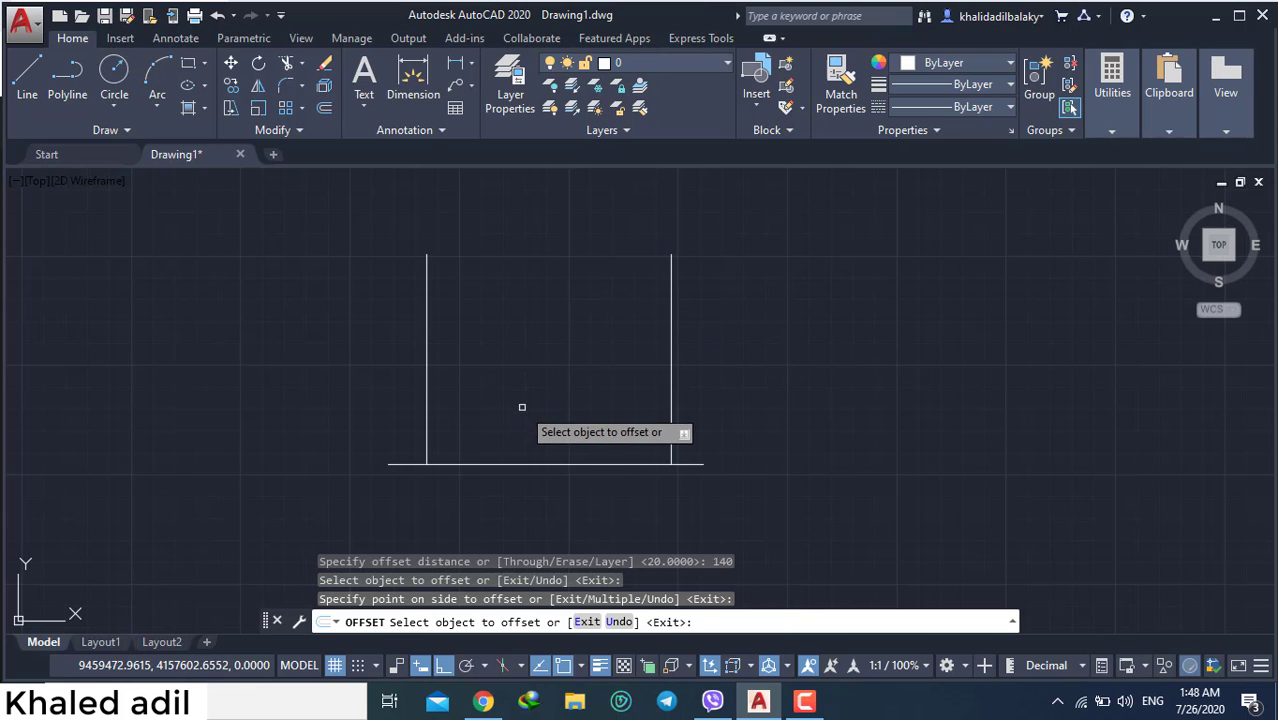
pyautogui.press('Escape')
# Shift the horizontal base line about 4 units to the right by its midpoint
pyautogui.click(542, 464)
pyautogui.click(545, 464)
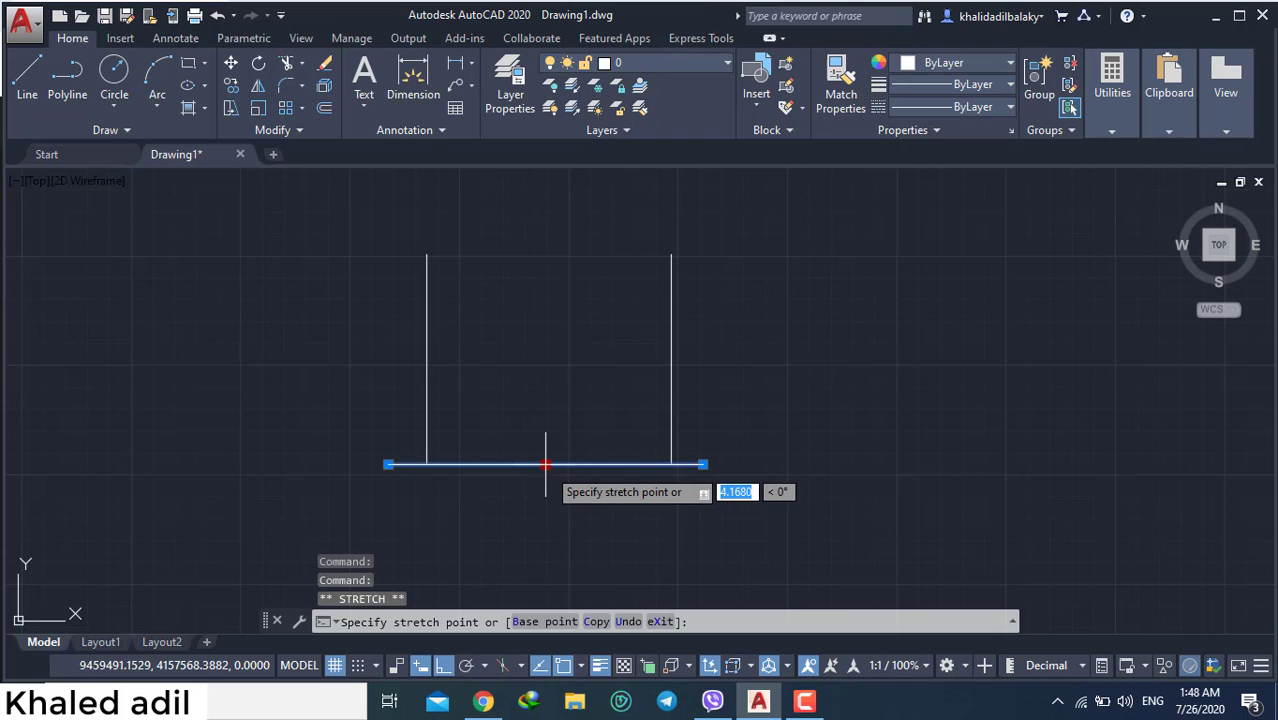
pyautogui.press('Escape')
pyautogui.moveTo(602, 337); pyautogui.dragTo(601, 375, button='middle')
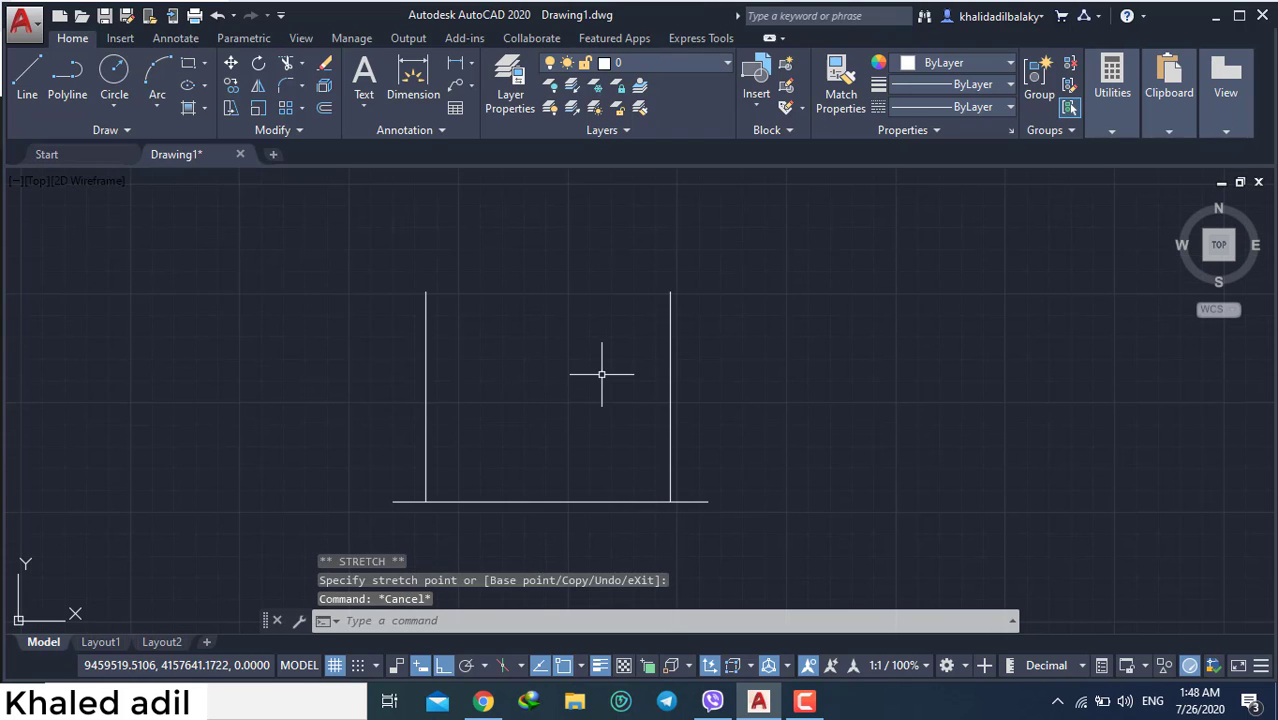
# Draw a horizontal line joining the upper ends of the two walls, from the right wall to the left wall
pyautogui.write('l')
pyautogui.press('Return')
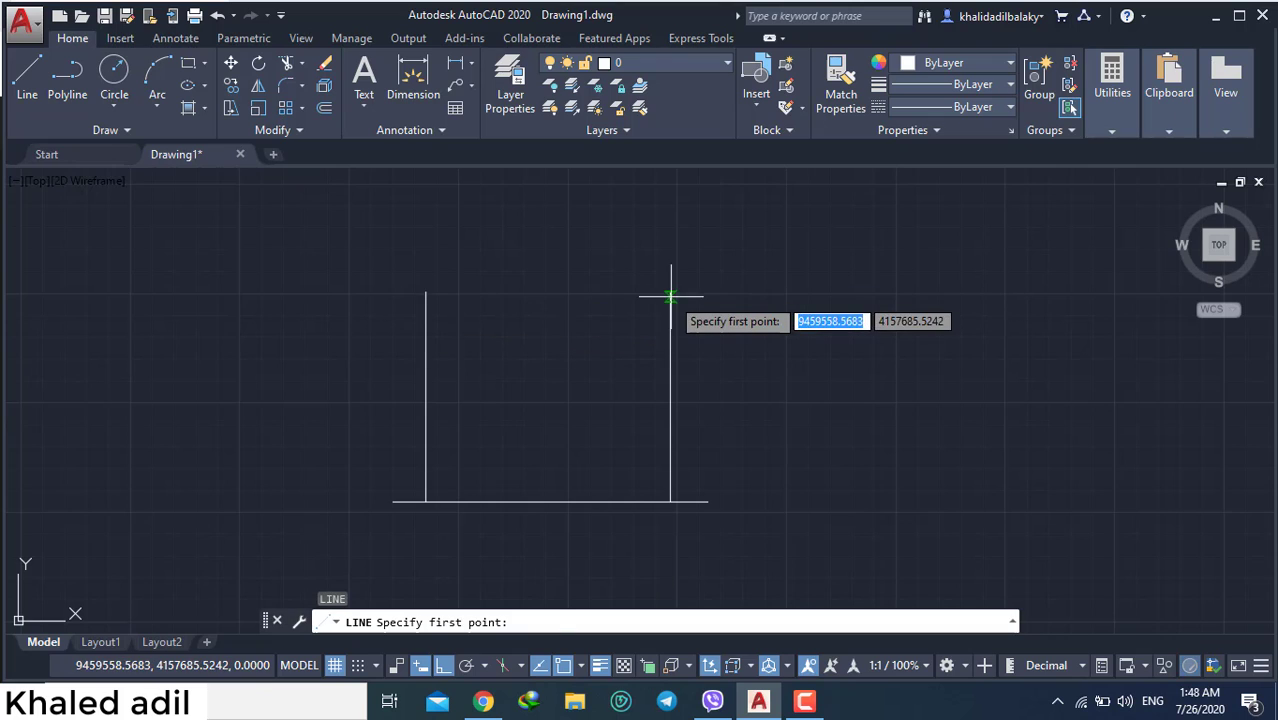
pyautogui.click(670, 292)
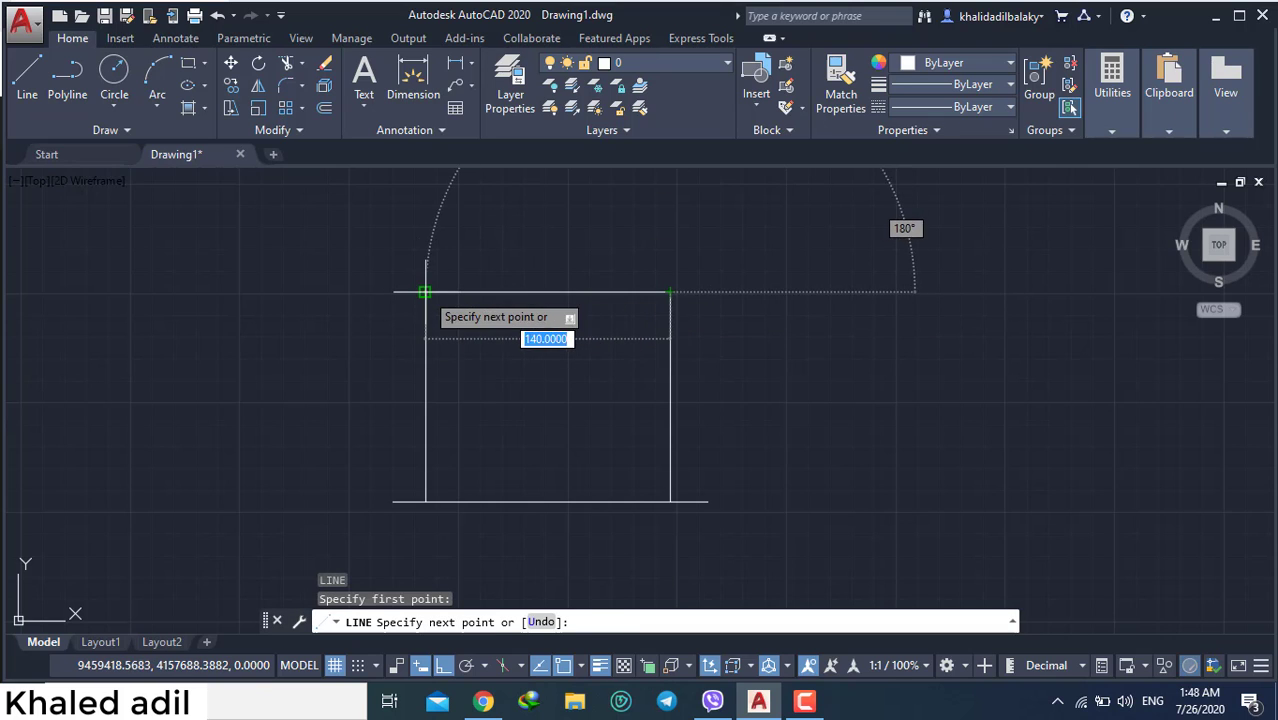
pyautogui.click(425, 292)
pyautogui.press('Escape')
# Lengthen the upper horizontal line by 10 units beyond the left wall
pyautogui.scroll(2, 525, 340)
pyautogui.click(399, 308)
pyautogui.click(372, 301)
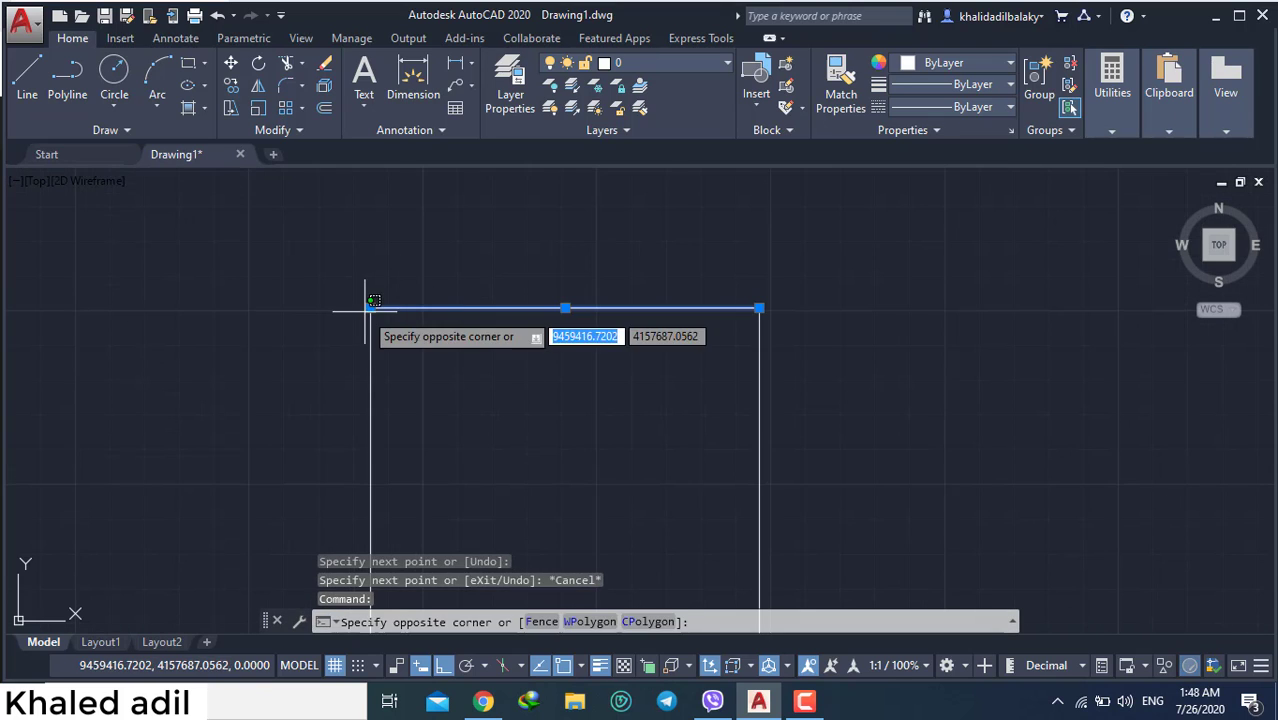
pyautogui.press('Escape')
pyautogui.click(370, 308)
pyautogui.click(370, 308)
pyautogui.moveTo(370, 308)
pyautogui.click(437, 365)
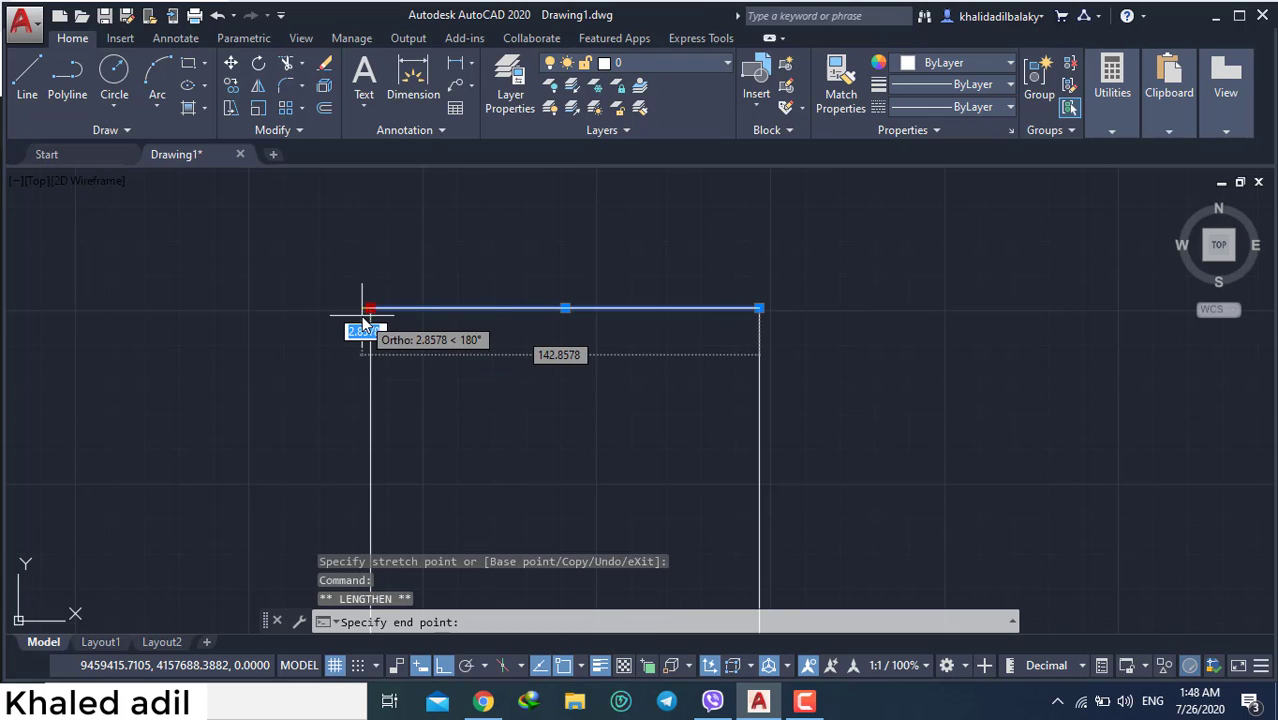
pyautogui.press('Return')
pyautogui.press('Escape')
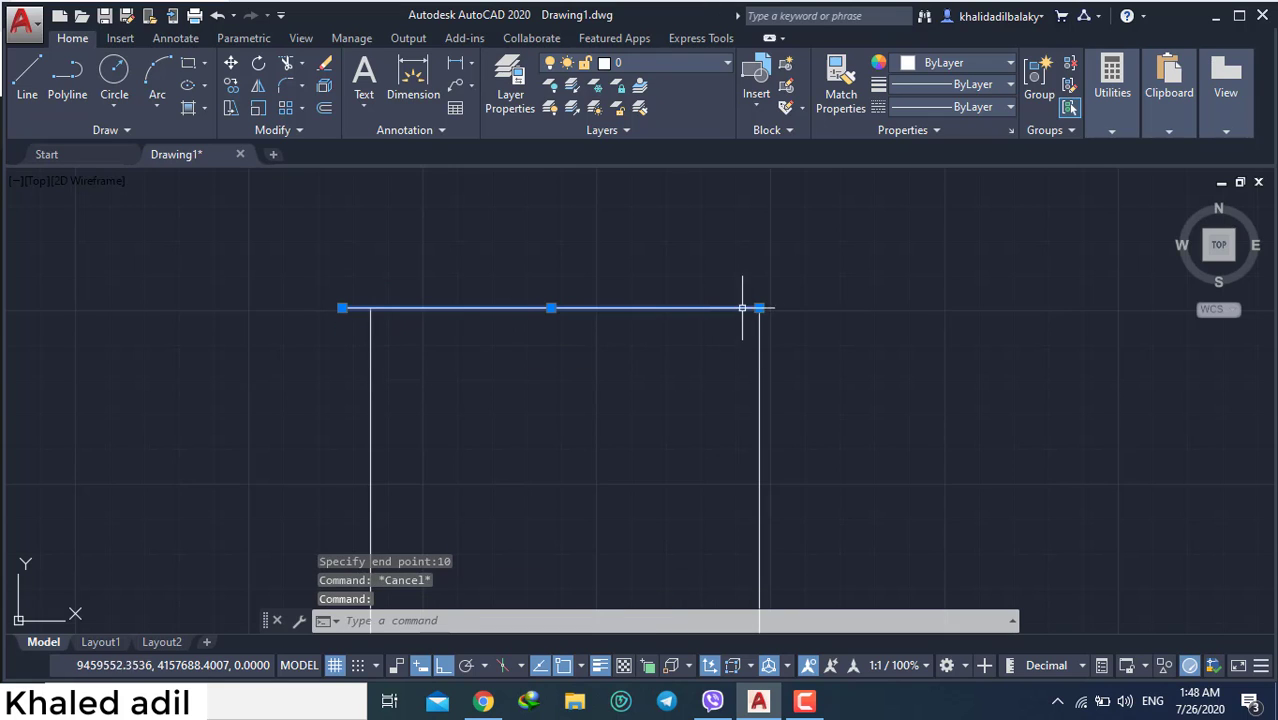
# Lengthen the upper horizontal line by 10 units beyond the right wall
pyautogui.click(759, 308)
pyautogui.moveTo(759, 308)
pyautogui.click(795, 357)
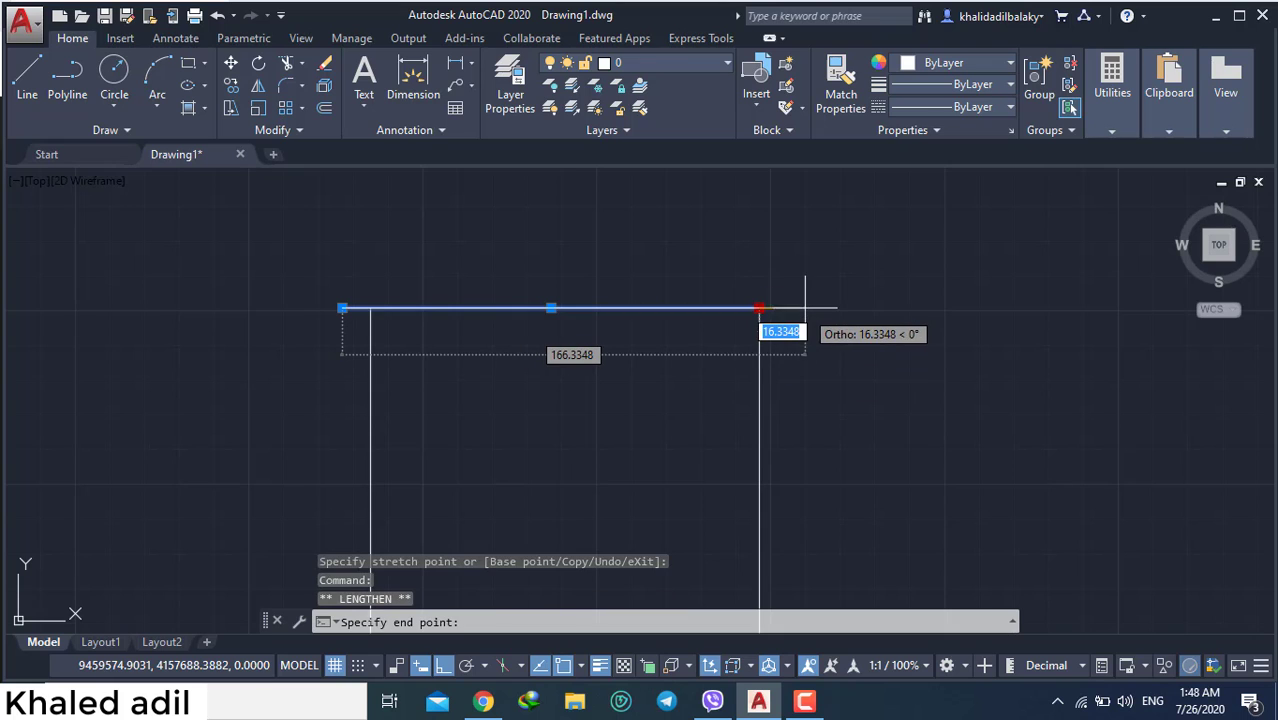
pyautogui.write('10')
pyautogui.press('Return')
pyautogui.press('Return')
# Check the upper horizontal line's length in its geometry properties
pyautogui.scroll(-2, 570, 447)
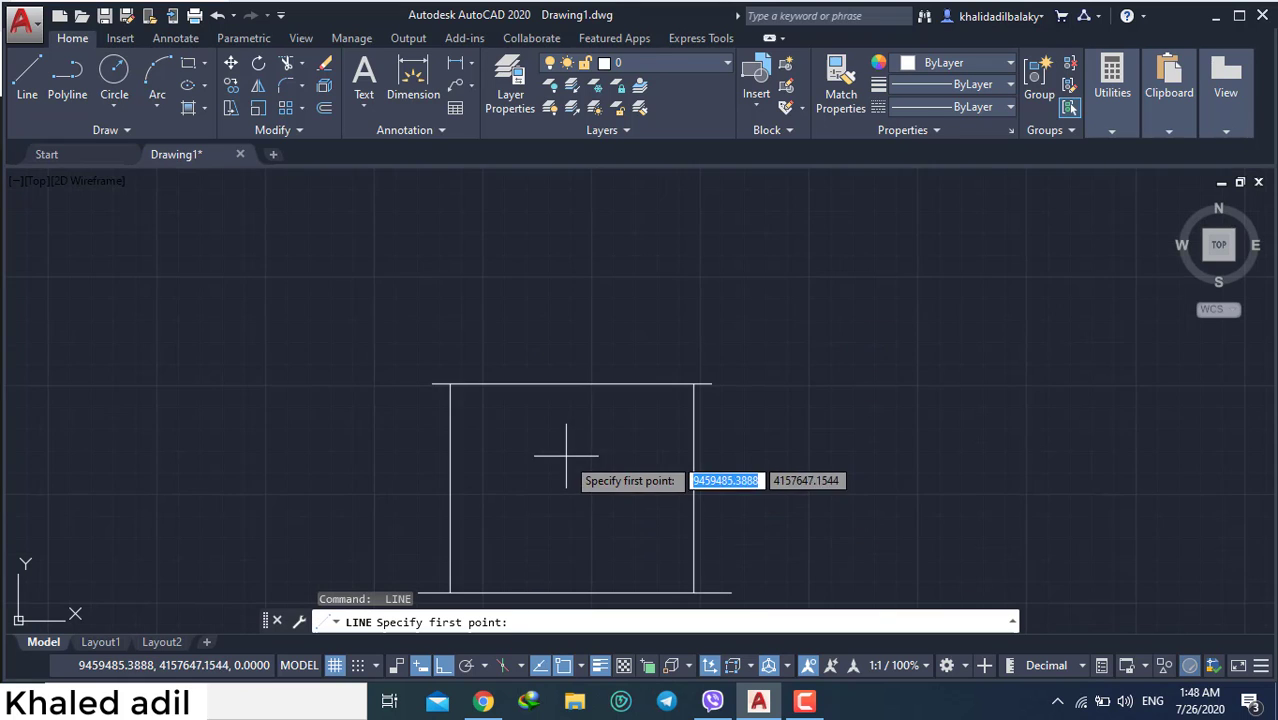
pyautogui.click(573, 343)
pyautogui.press('Escape')
pyautogui.doubleClick(573, 342)
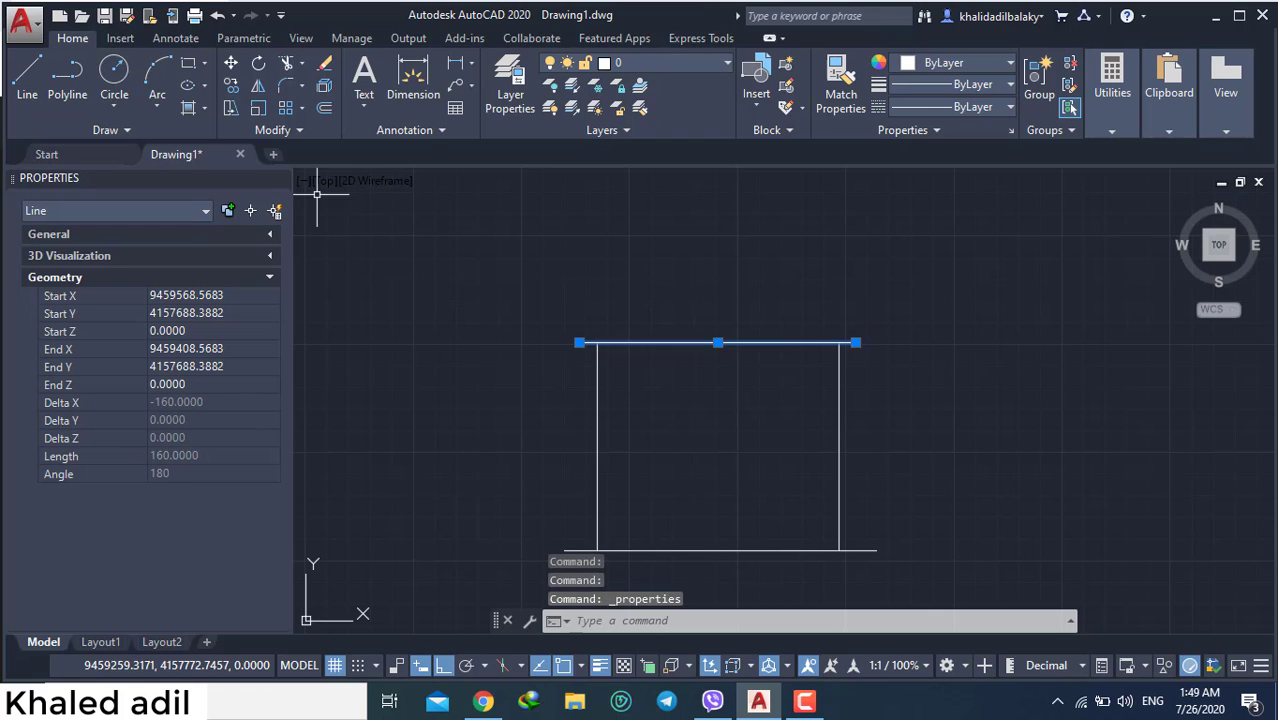
pyautogui.click(279, 178)
pyautogui.press('Escape')
pyautogui.moveTo(552, 441); pyautogui.dragTo(489, 441, button='middle')
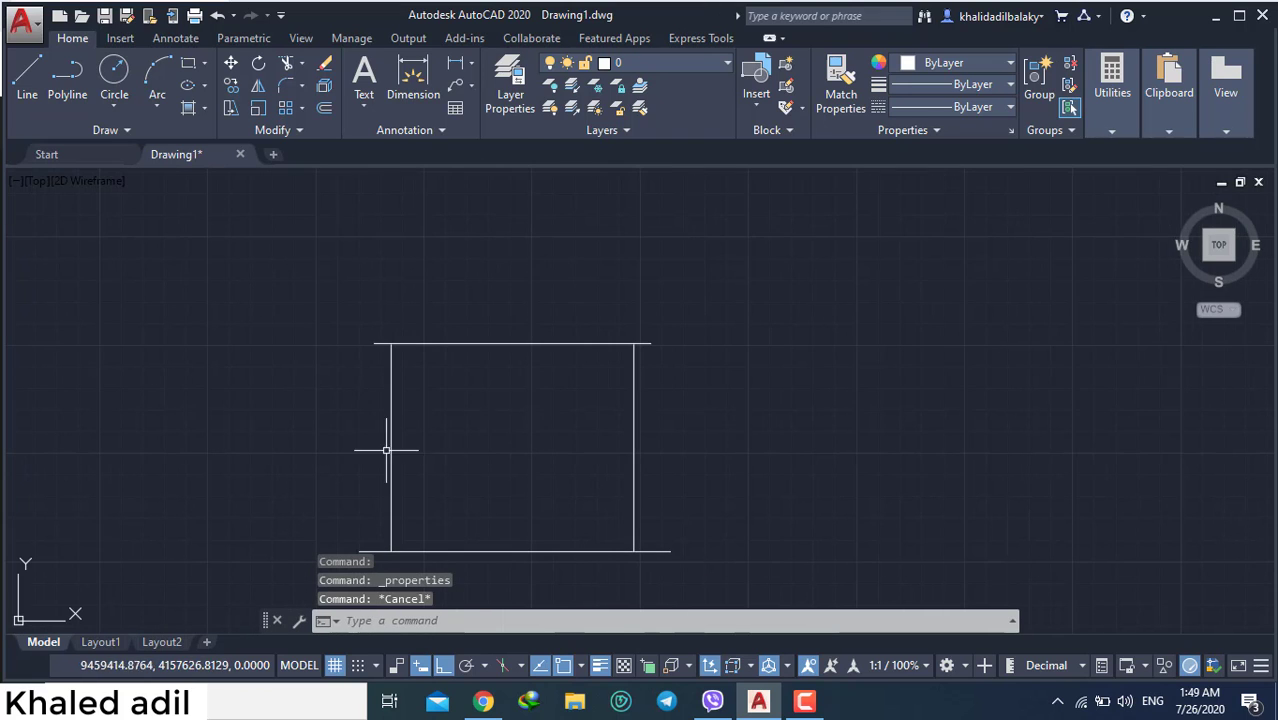
# With Ortho off, draw a roof slope from the eaves line's left end rising at about 20° toward the middle of the house
pyautogui.press('l')
pyautogui.press('Return')
pyautogui.scroll(4, 366, 342)
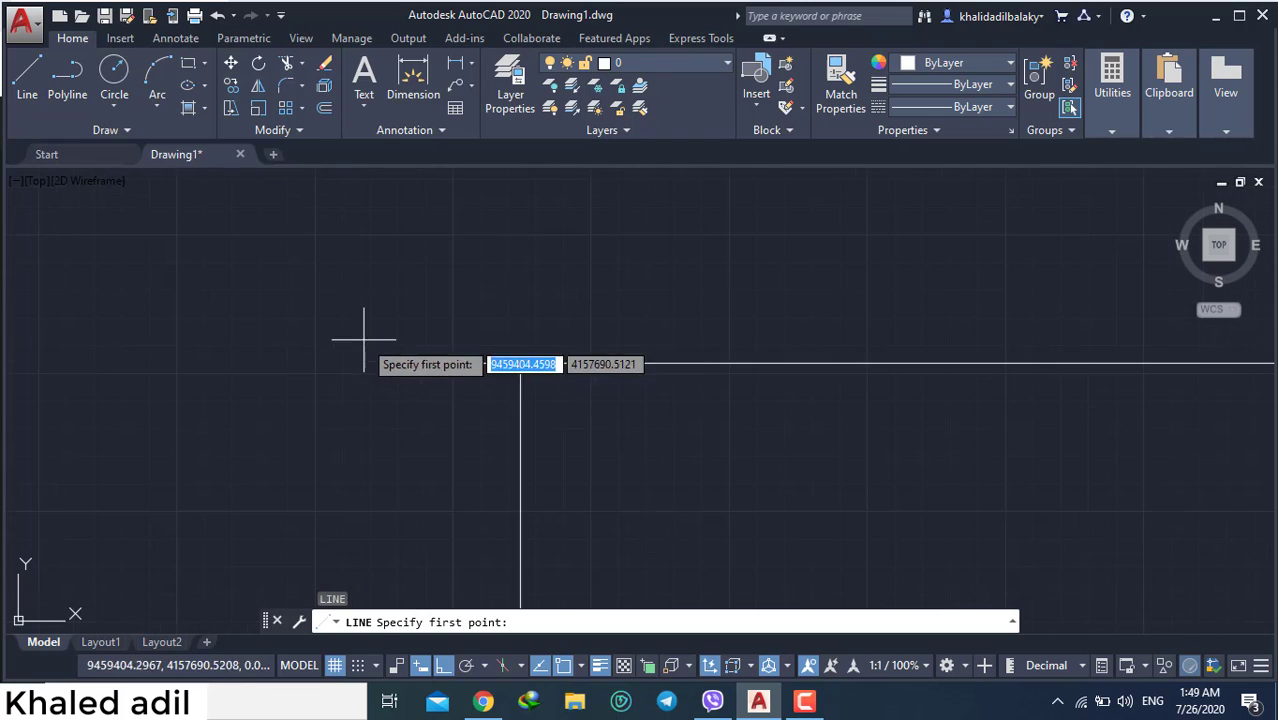
pyautogui.click(410, 363)
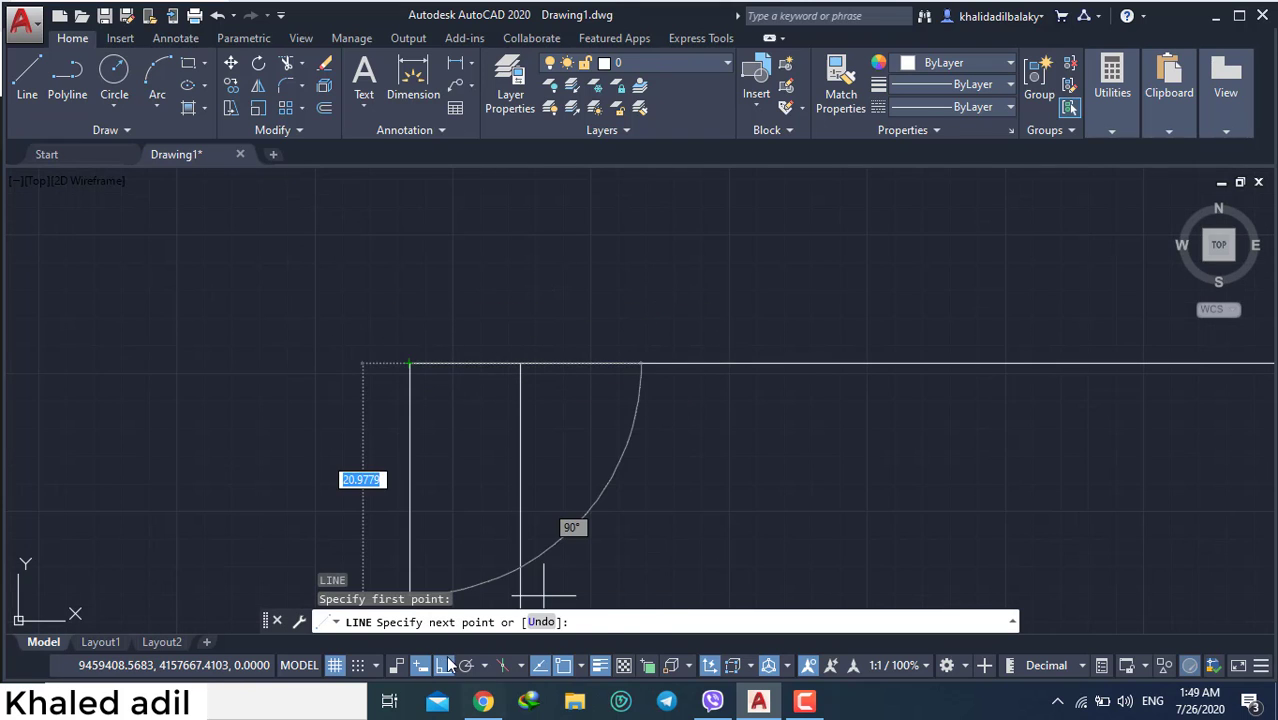
pyautogui.press('F8')
pyautogui.scroll(-3, 439, 425)
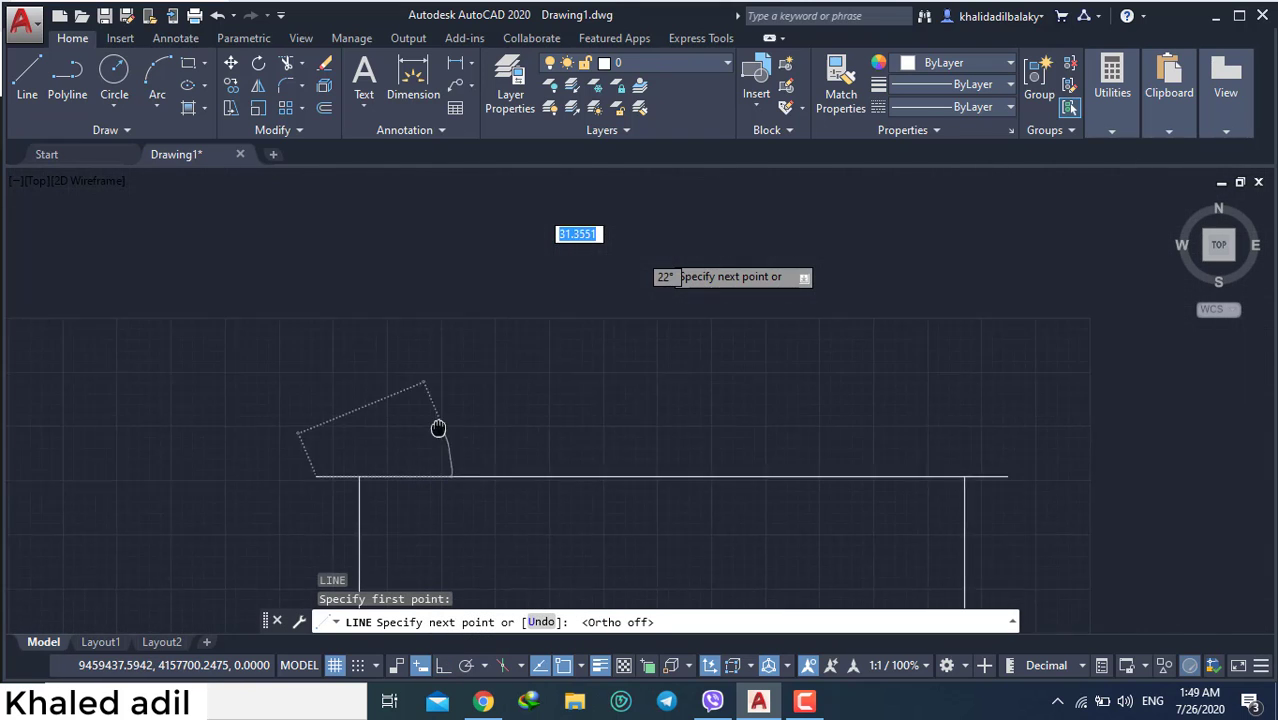
pyautogui.click(644, 367)
pyautogui.press('Escape')
pyautogui.scroll(-2, 815, 354)
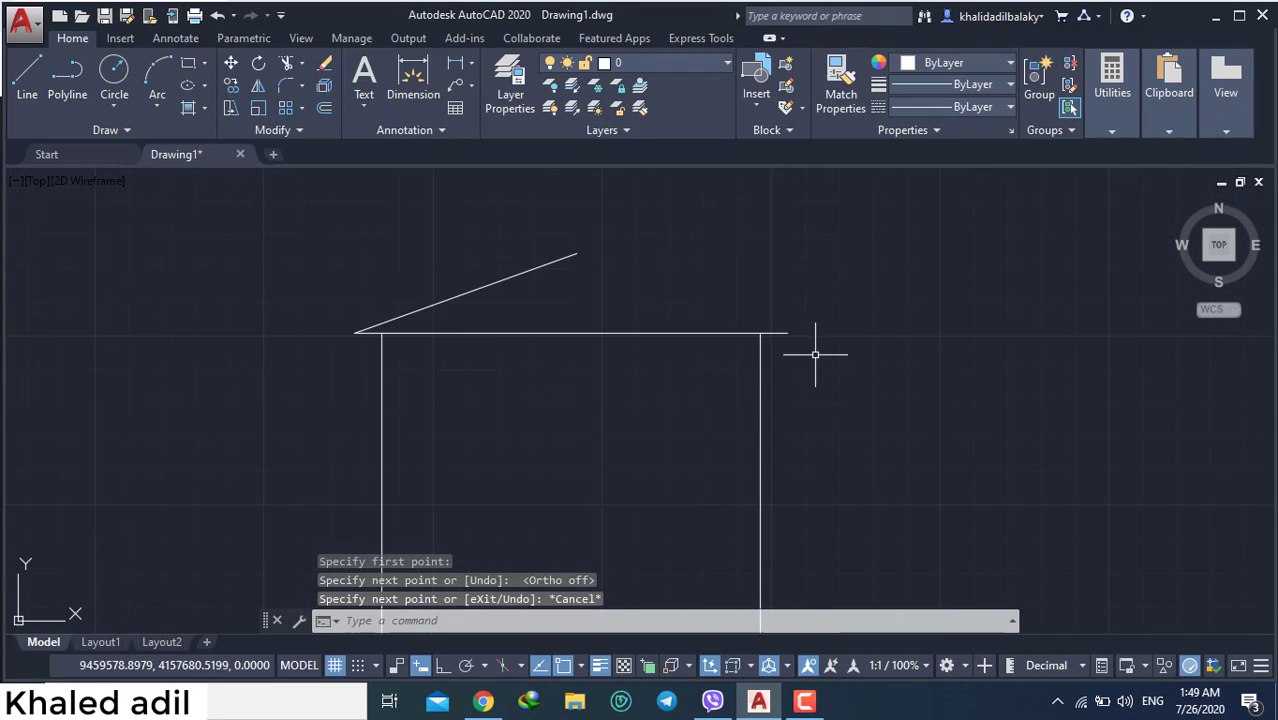
# Draw the right roof slope from the eaves line's right end to the upper end of the left slope
pyautogui.press('Return')
pyautogui.click(787, 333)
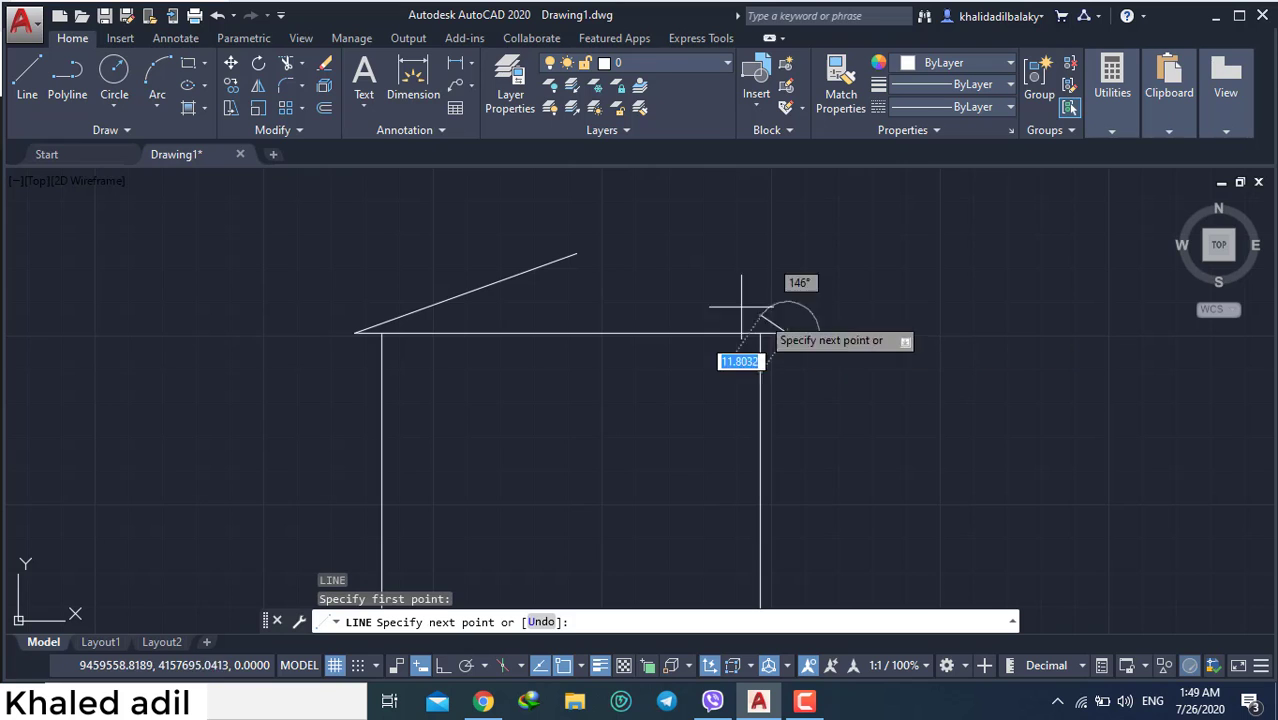
pyautogui.click(580, 251)
pyautogui.press('Escape')
pyautogui.scroll(-3, 608, 351)
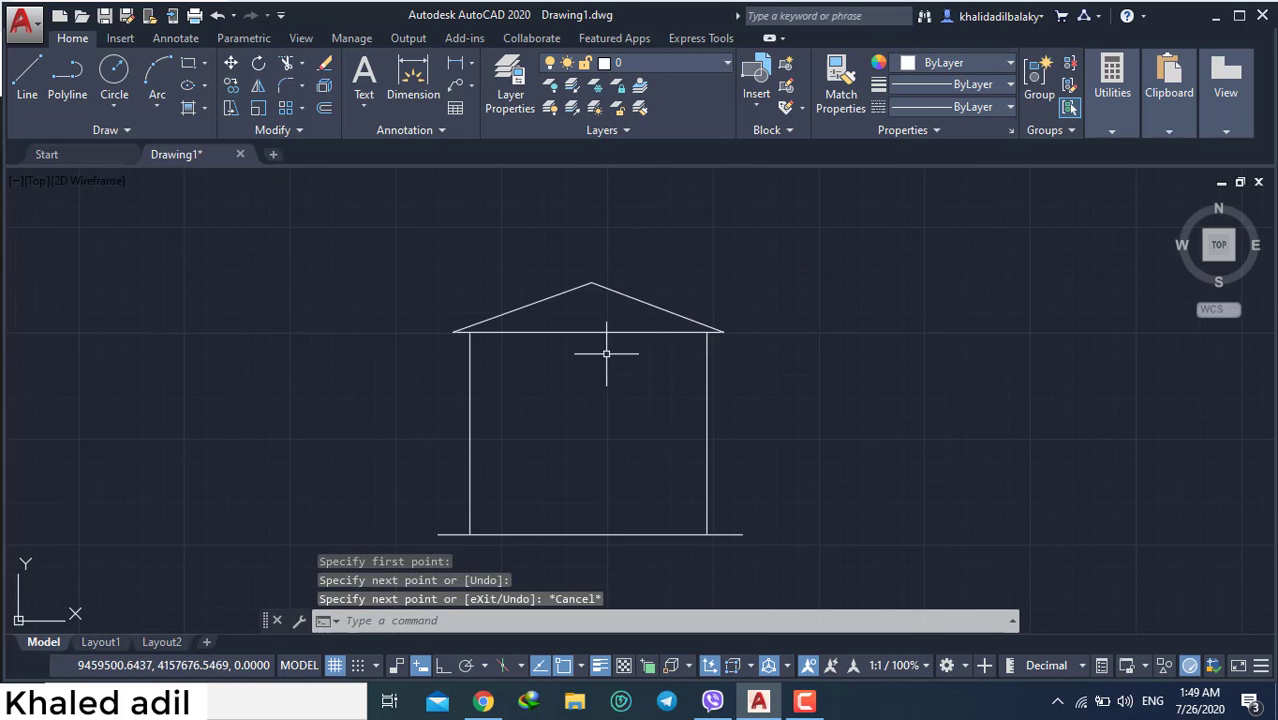
# Delete both sloping roof lines above the eaves line
pyautogui.scroll(5, 608, 325)
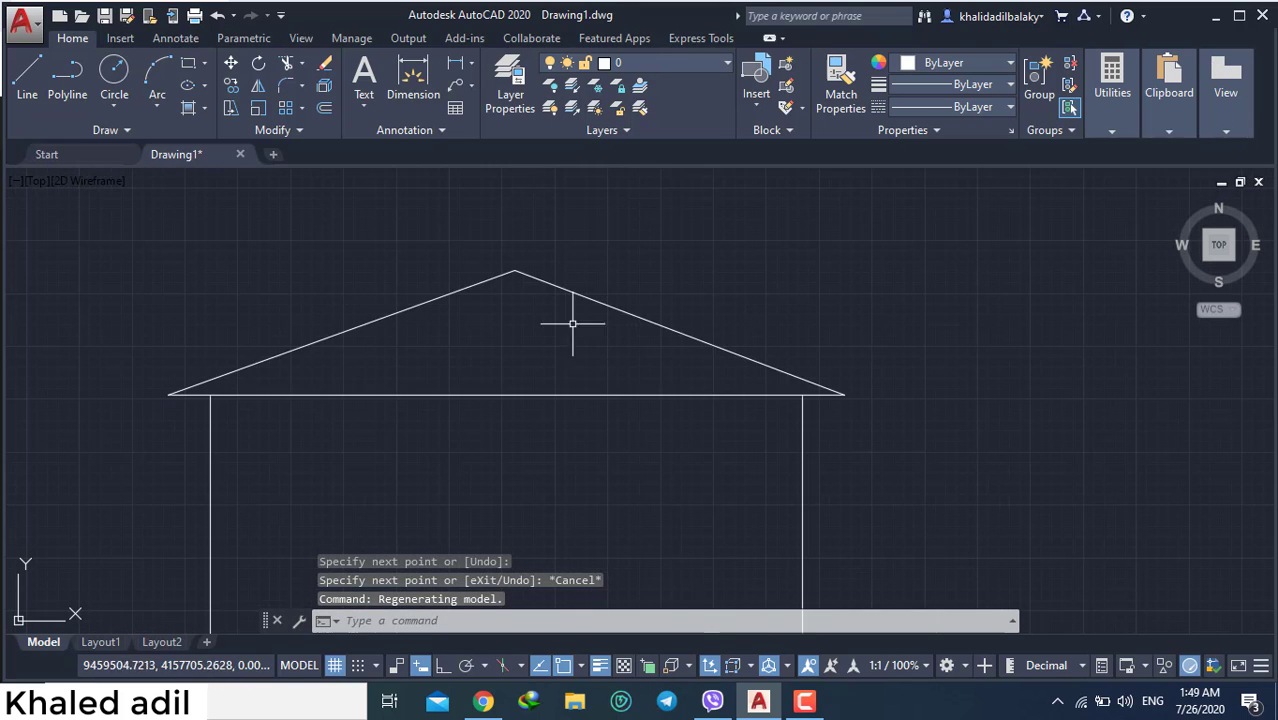
pyautogui.scroll(-5, 534, 291)
pyautogui.scroll(3, 539, 391)
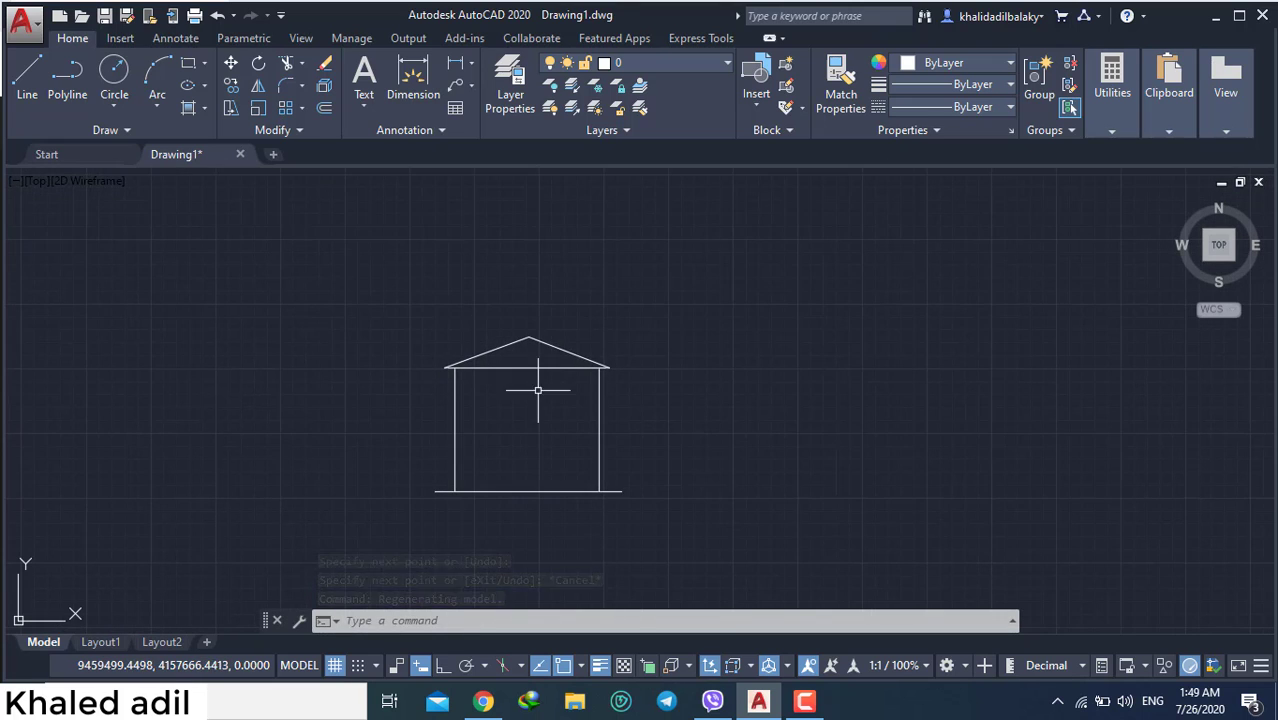
pyautogui.scroll(2, 543, 345)
pyautogui.click(419, 348)
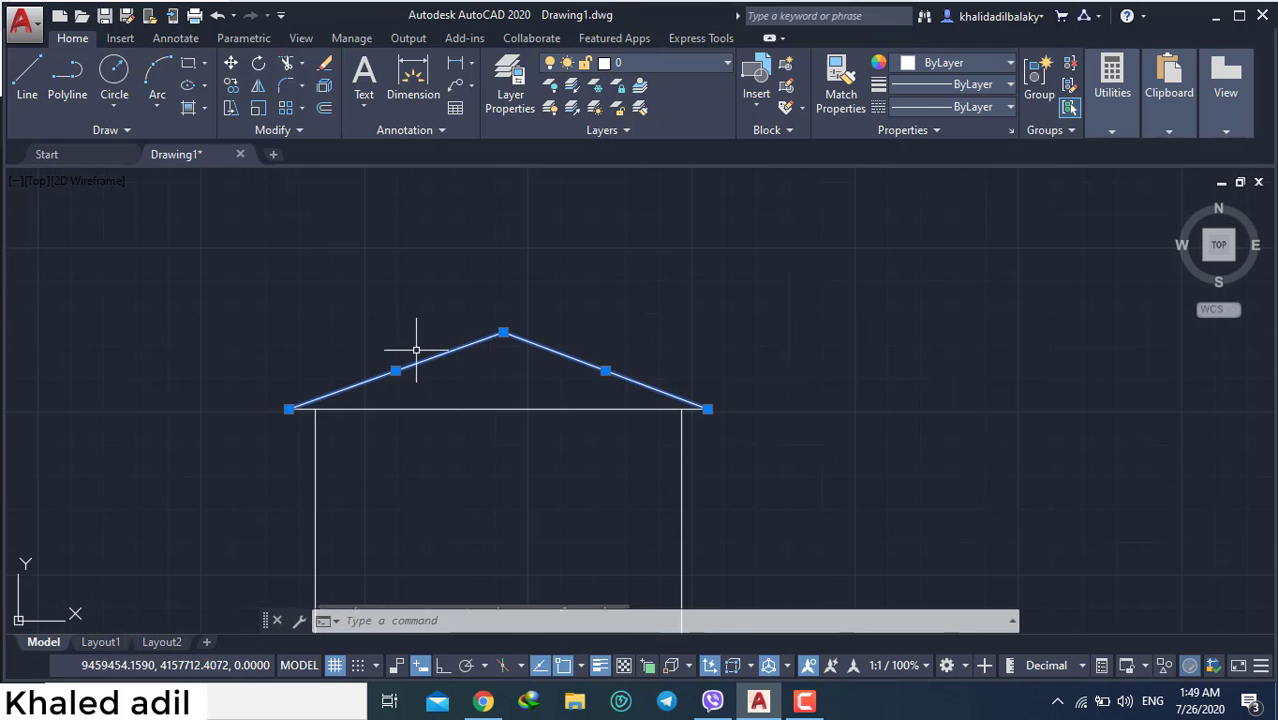
pyautogui.press('Delete')
# Redraw the left roof slope from the eaves line's left end at about 20° up to a ridge point near mid-span
pyautogui.write('l')
pyautogui.press('Return')
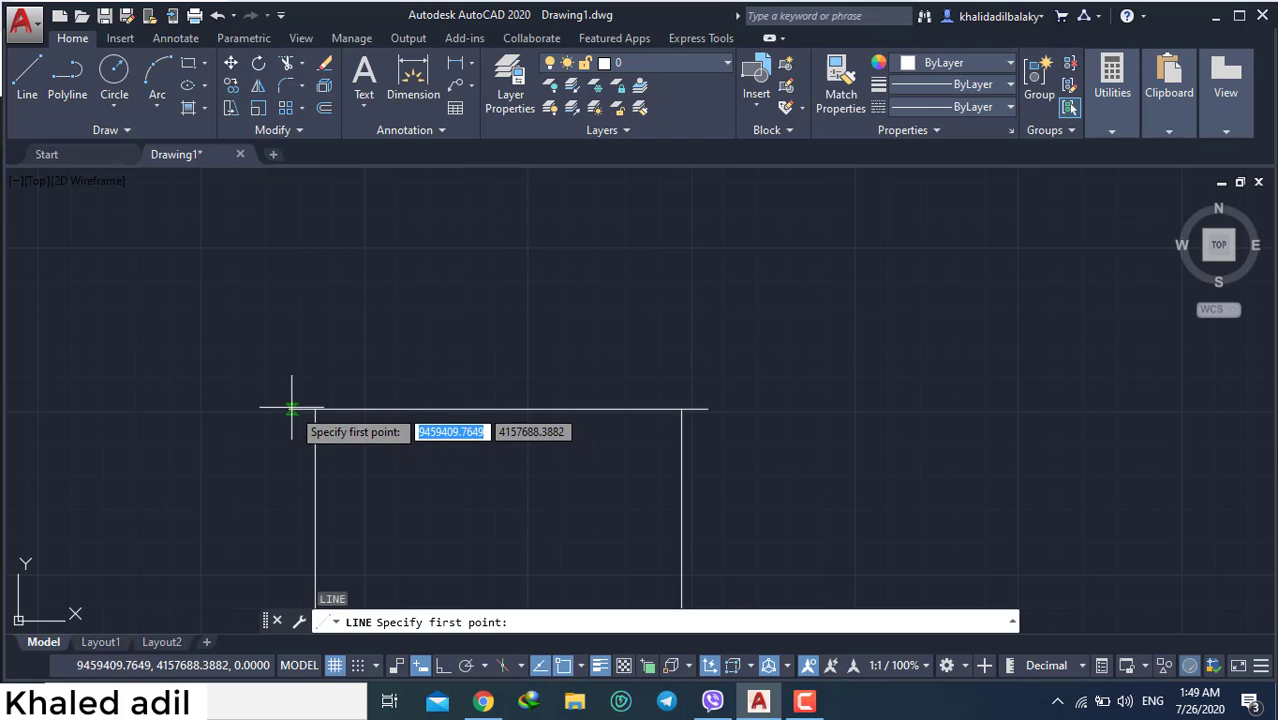
pyautogui.click(289, 409)
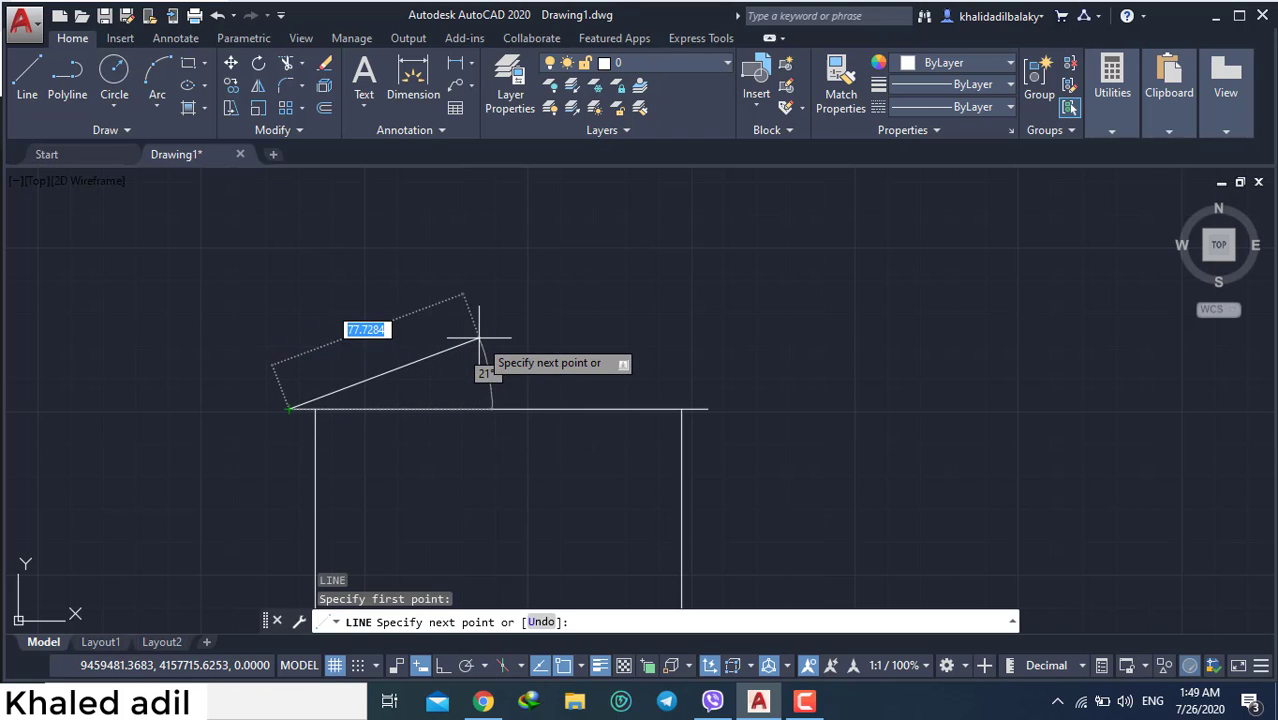
pyautogui.click(501, 332)
pyautogui.press('Escape')
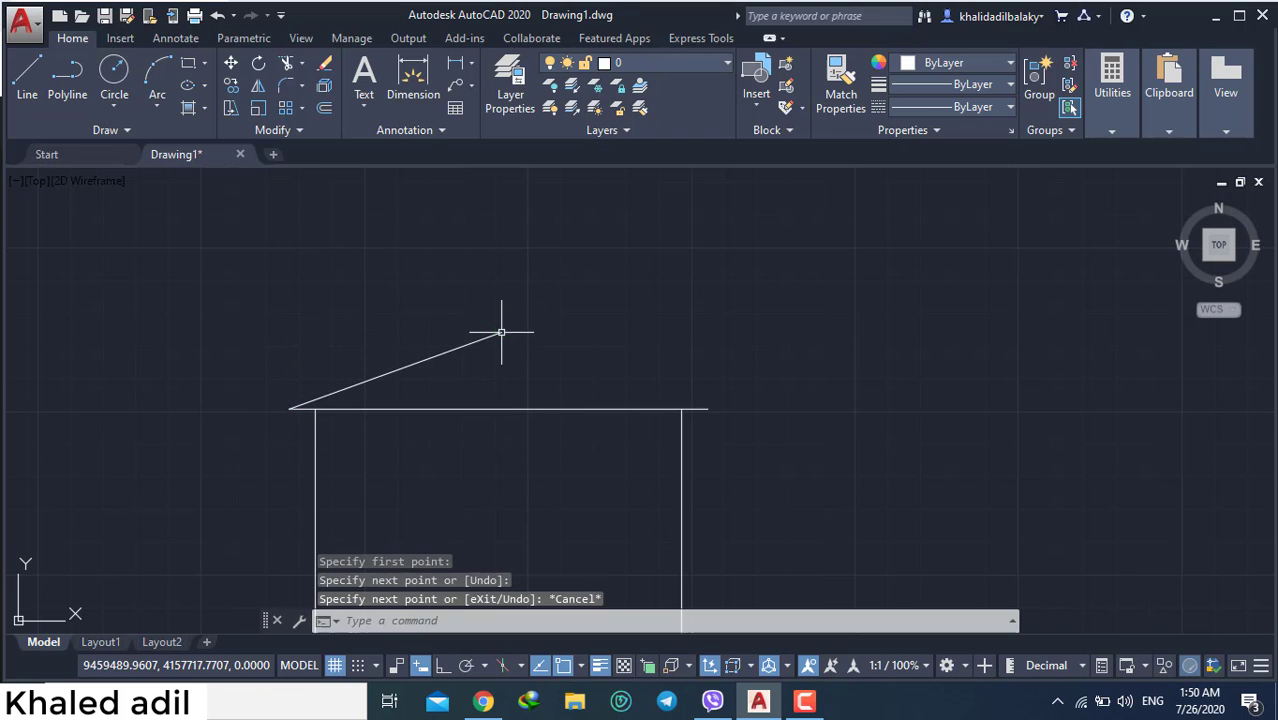
# Close the roof with a line from the eaves line's right end to the ridge point
pyautogui.press('Return')
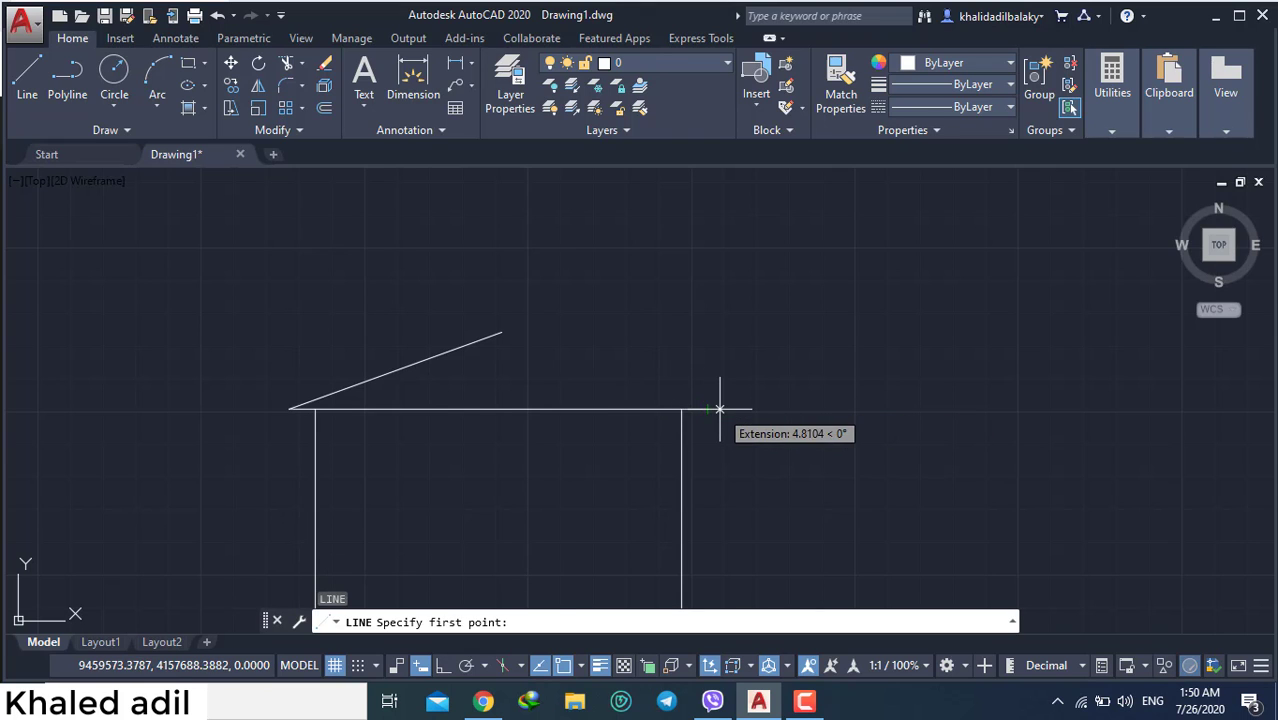
pyautogui.click(707, 409)
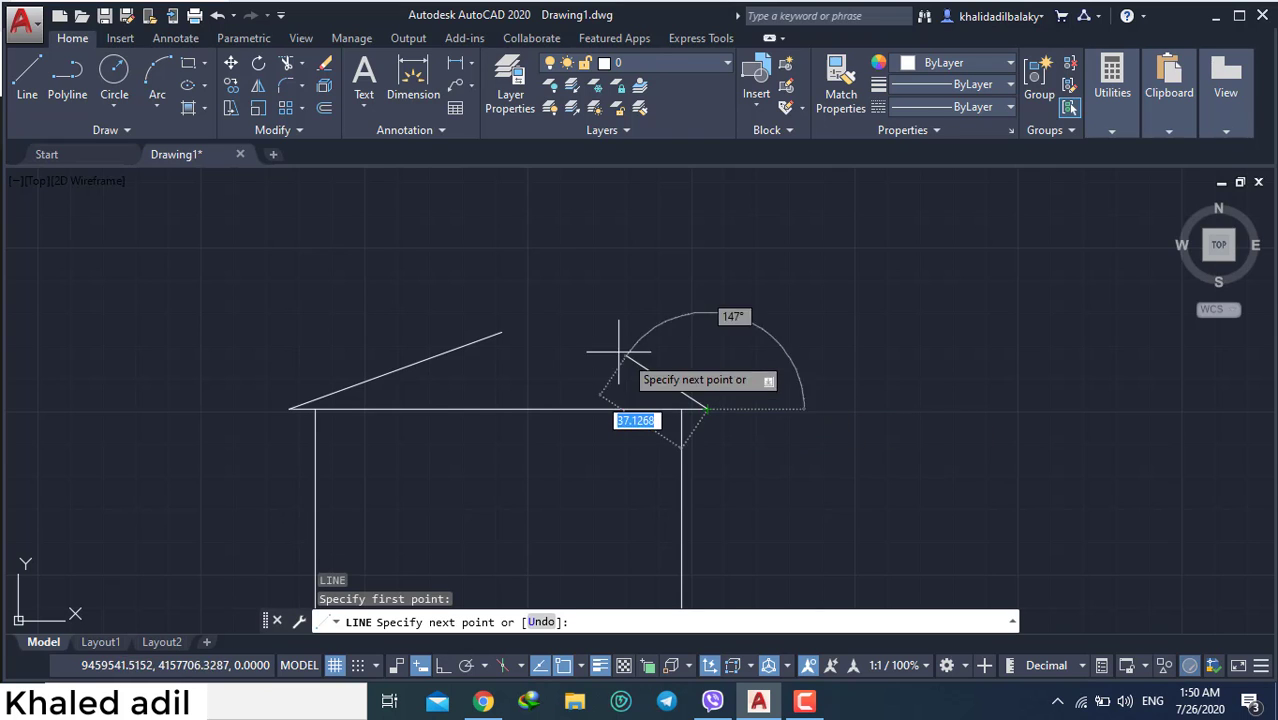
pyautogui.click(501, 332)
pyautogui.press('Escape')
pyautogui.scroll(-4, 519, 409)
pyautogui.scroll(2, 502, 374)
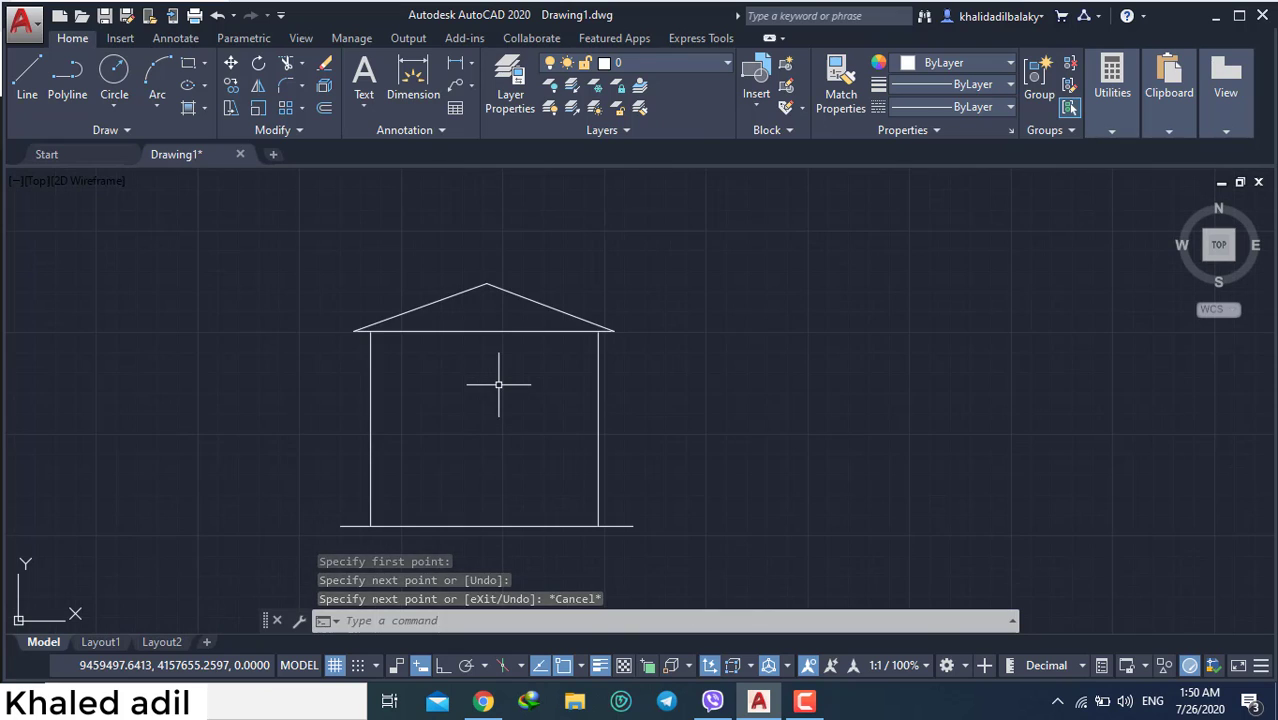
pyautogui.scroll(-2, 502, 392)
pyautogui.scroll(1, 502, 392)
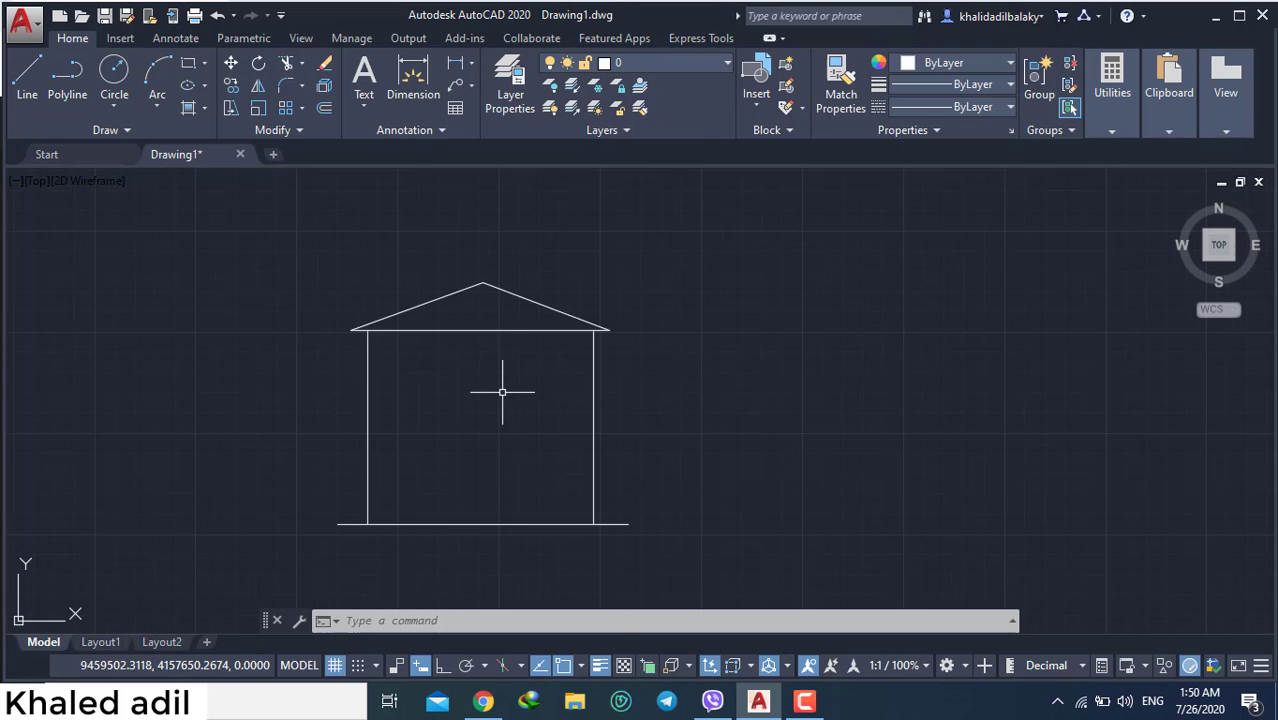
# Try to shift the base line by its midpoint, and undo the grip edits
pyautogui.click(483, 524)
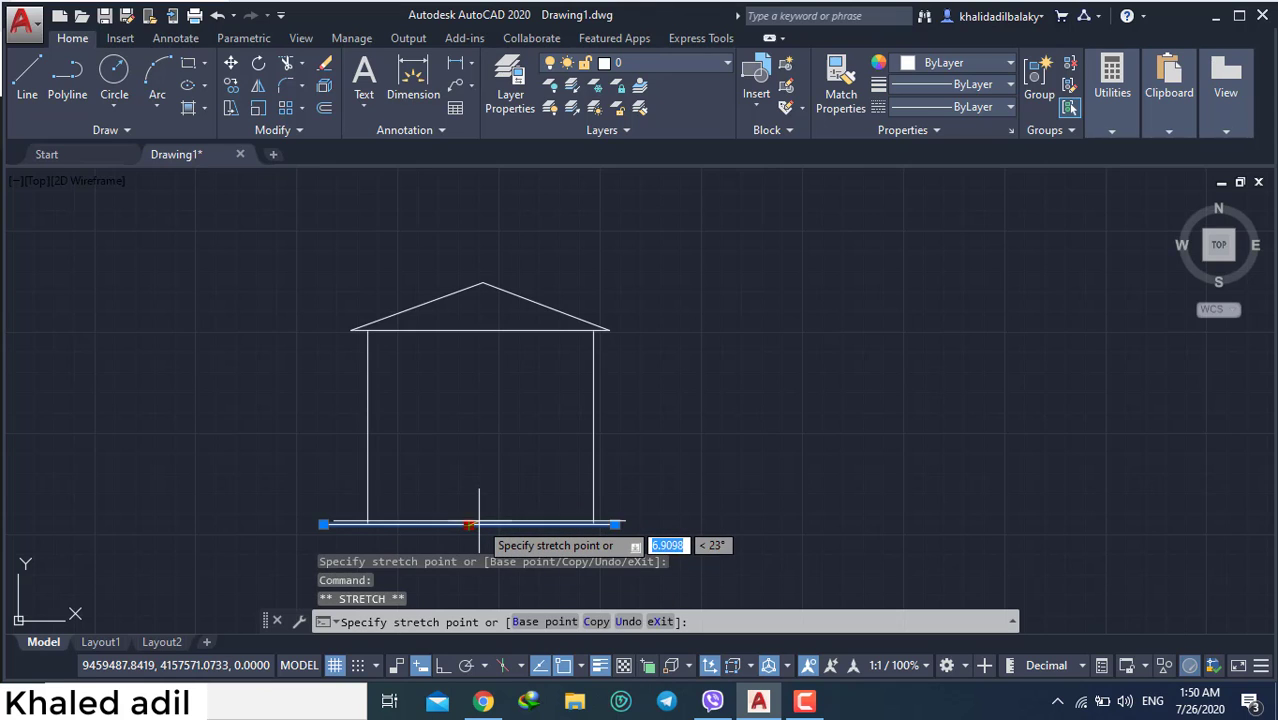
pyautogui.press('Escape')
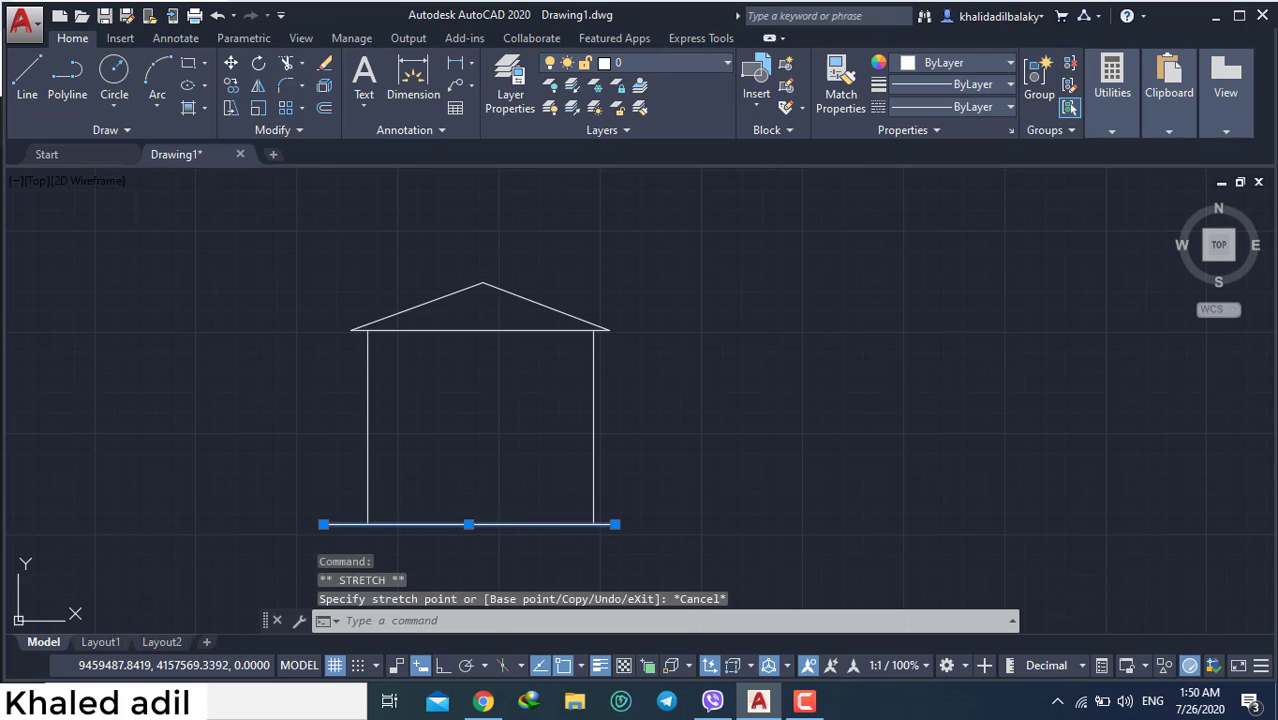
pyautogui.hotkey('ctrl', 'z')
pyautogui.hotkey('ctrl', 'z')
pyautogui.click(524, 539)
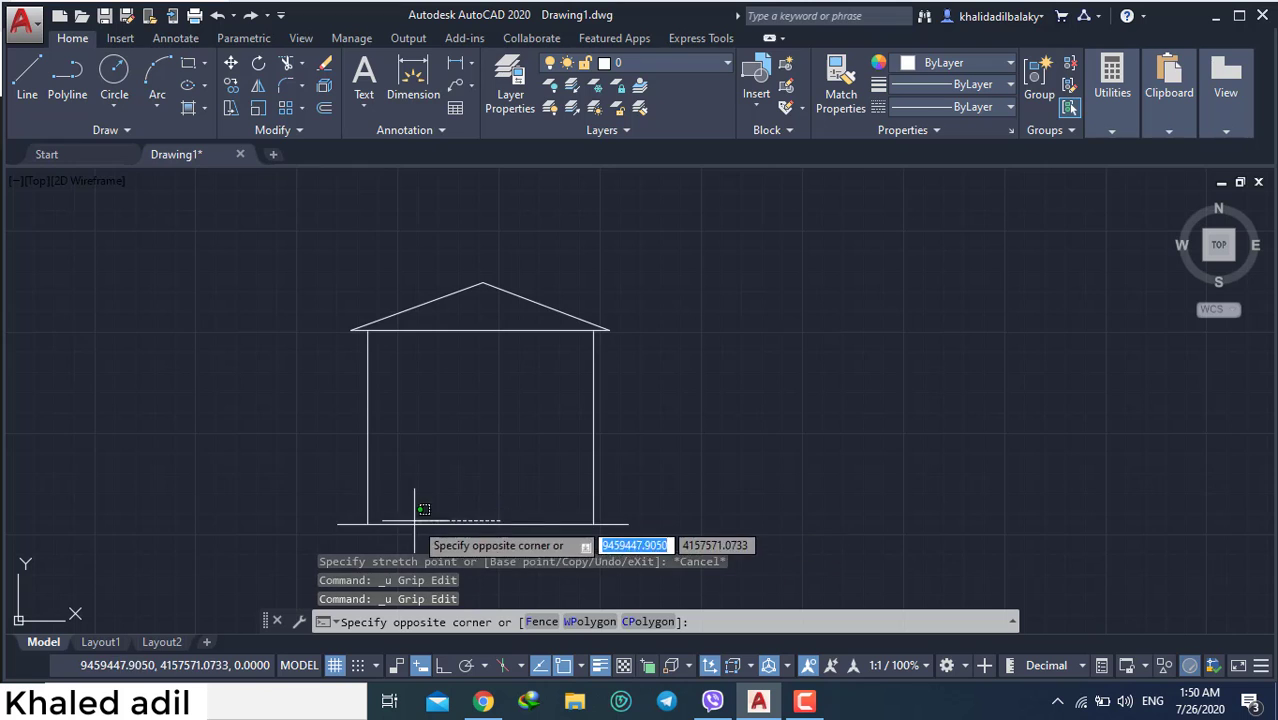
pyautogui.press('Escape')
# Move the base line about 1.4 units to the left by its midpoint to centre it under the walls
pyautogui.scroll(6, 456, 524)
pyautogui.click(522, 517)
pyautogui.click(565, 517)
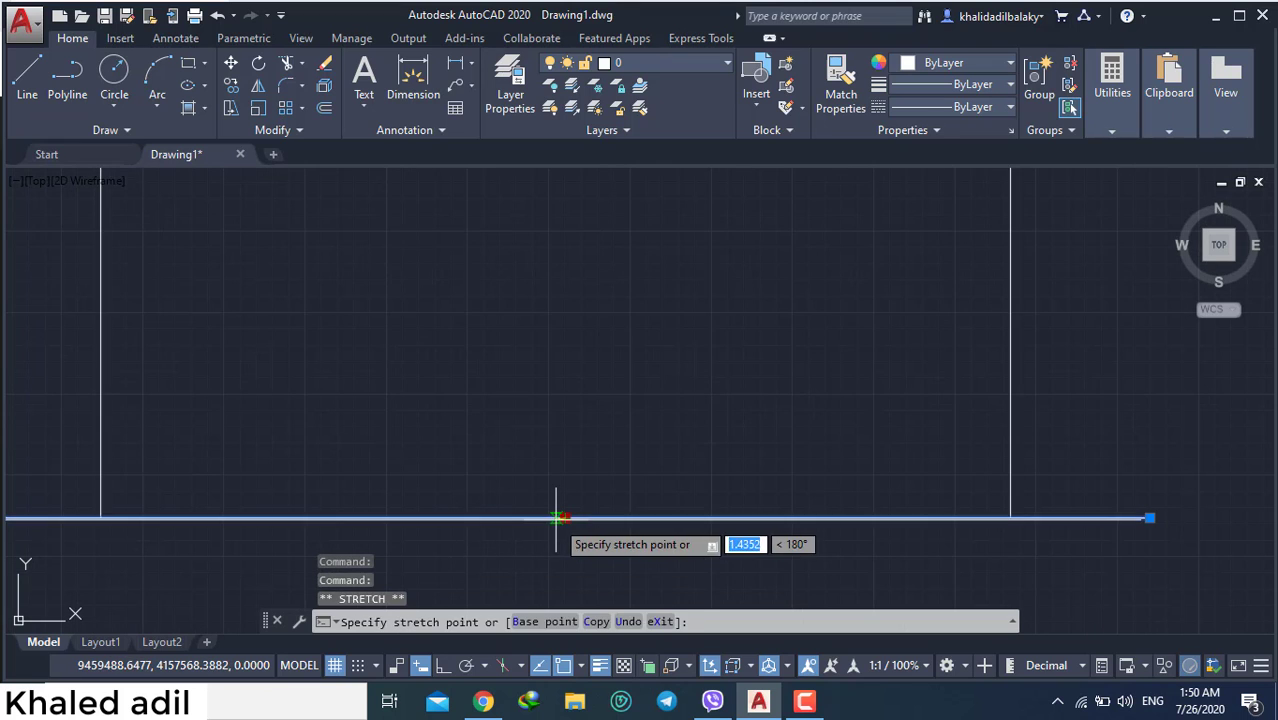
pyautogui.press('Escape')
pyautogui.scroll(-4, 628, 549)
pyautogui.moveTo(645, 480); pyautogui.dragTo(612, 527, button='middle')
pyautogui.scroll(-2, 590, 490)
pyautogui.moveTo(592, 477); pyautogui.dragTo(534, 400, button='middle')
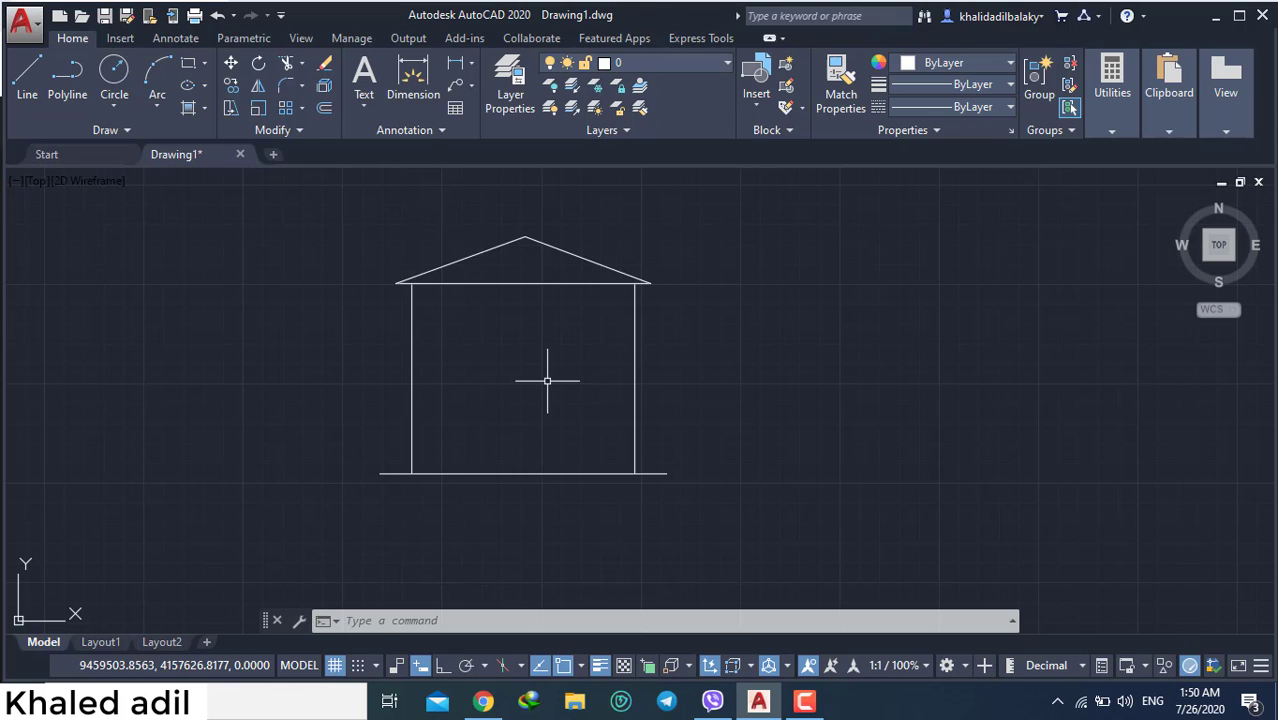
# Offset the right wall line 10 units toward the inside of the house
pyautogui.press('Return')
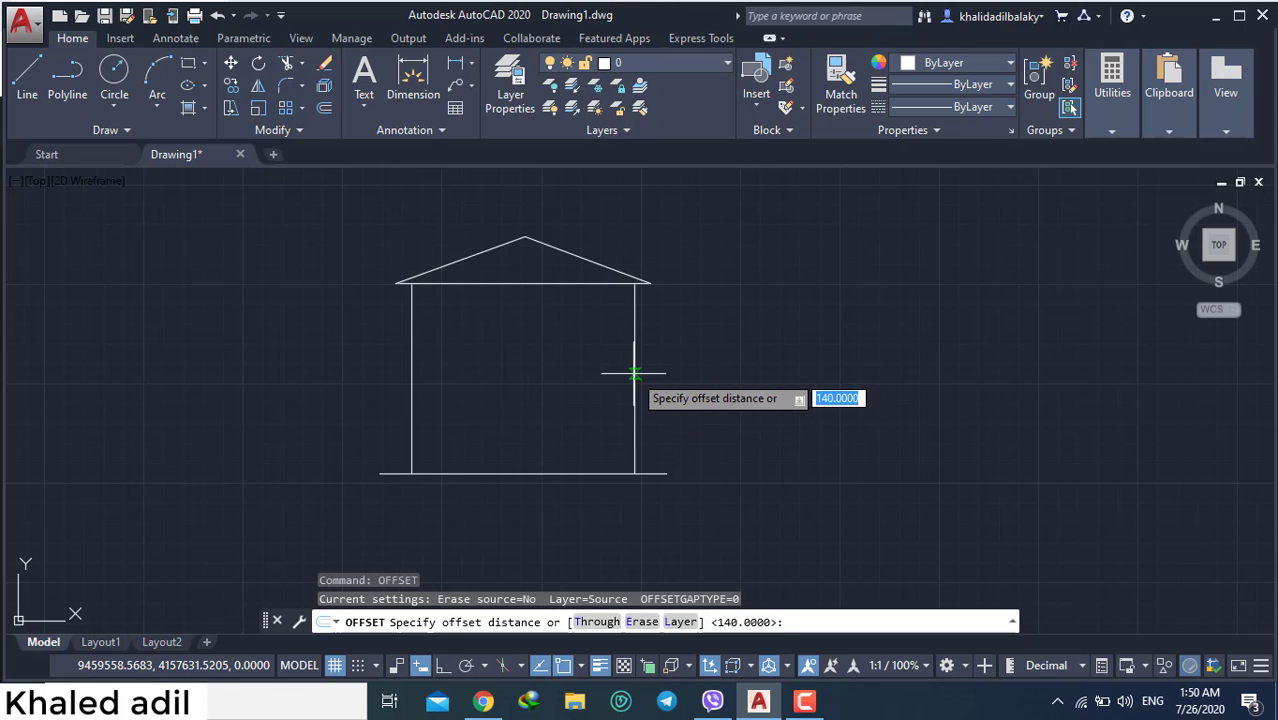
pyautogui.write('10')
pyautogui.press('Return')
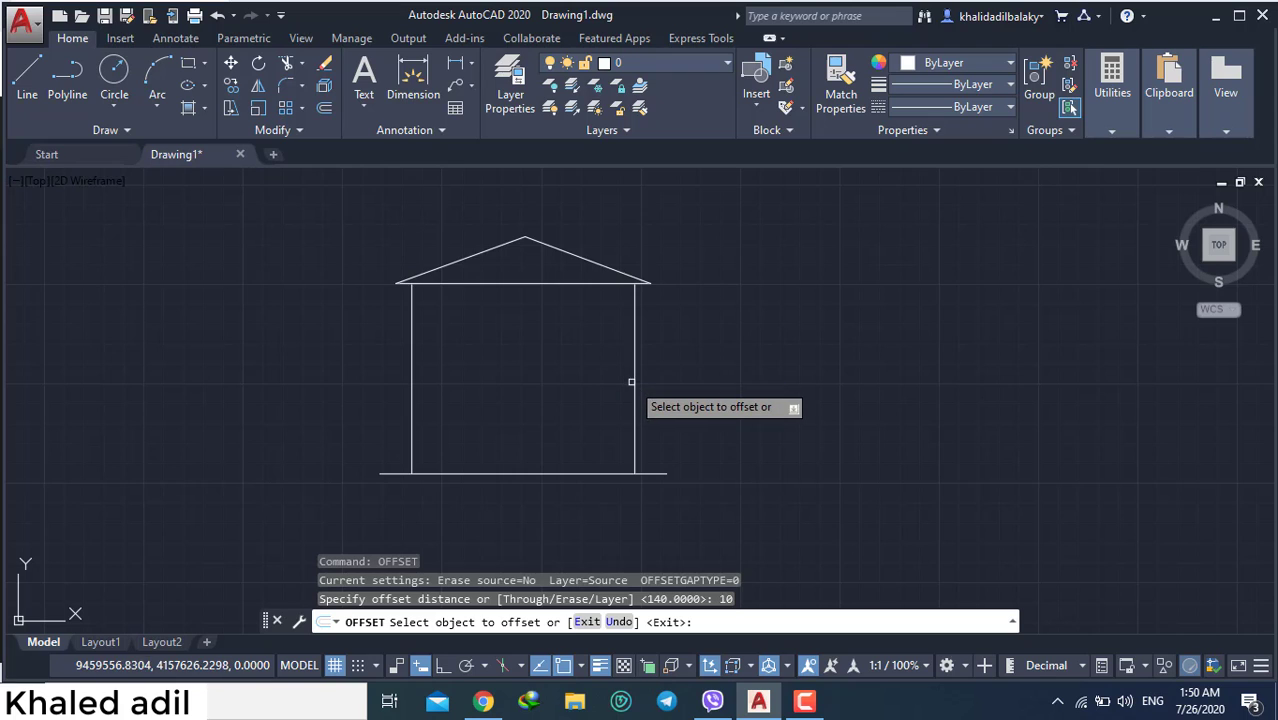
pyautogui.click(634, 381)
pyautogui.click(622, 381)
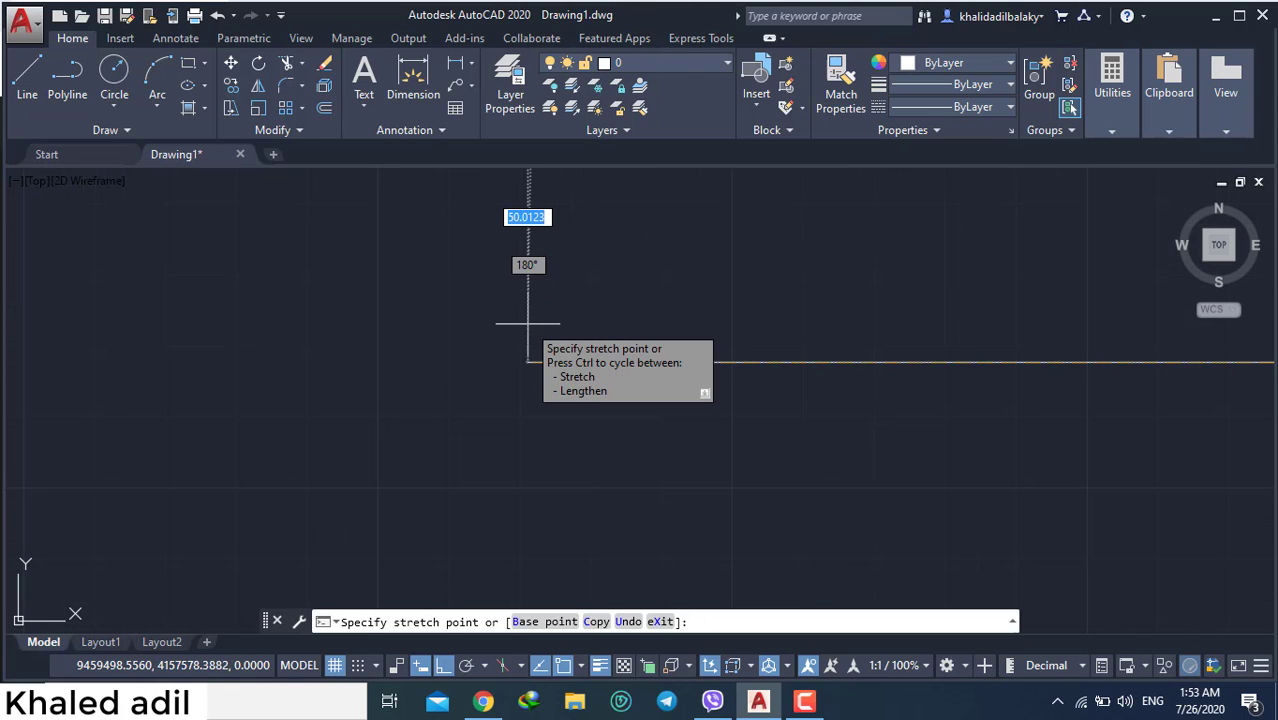
# Stretch the left end of the horizontal line above the base line to a length of 50 and check its properties
pyautogui.write('50')
pyautogui.press('Return')
pyautogui.hotkey('ctrl', '1')
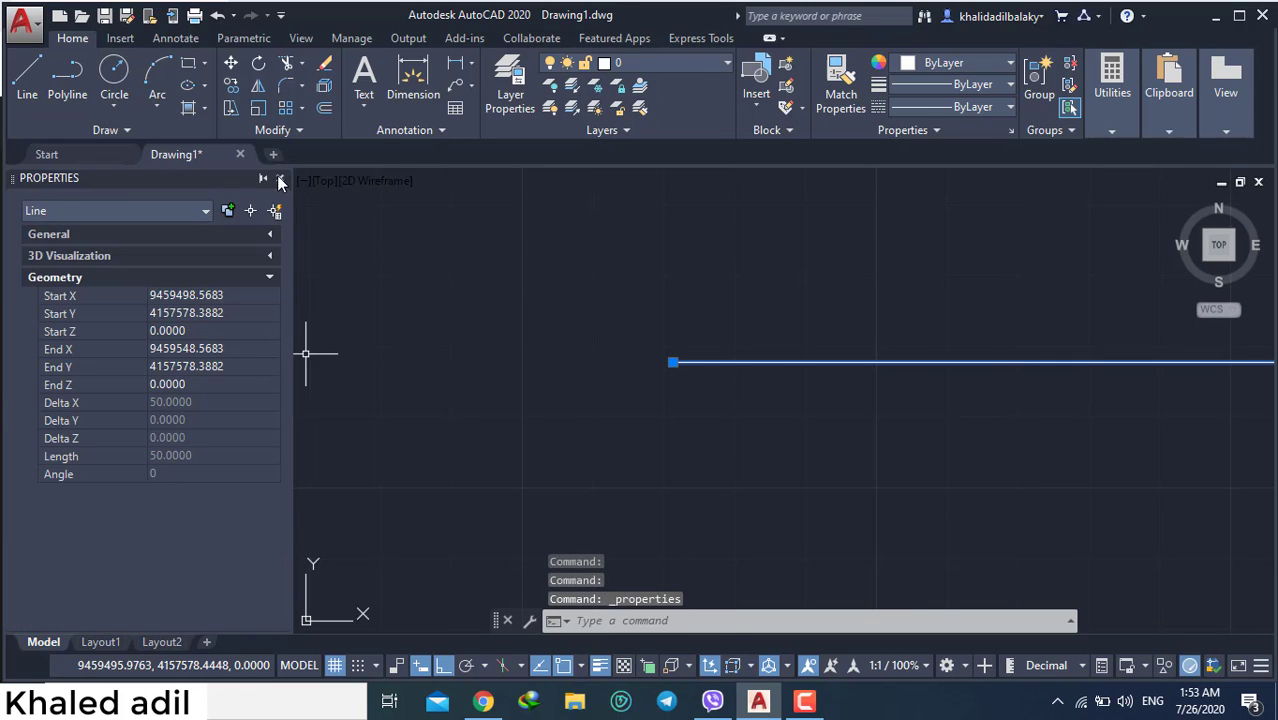
pyautogui.click(280, 180)
# Shorten the vertical line inside the right wall from its upper end to a length of 20
pyautogui.moveTo(861, 281); pyautogui.dragTo(290, 459, button='middle')
pyautogui.scroll(-10, 640, 435)
pyautogui.scroll(2, 978, 370)
pyautogui.moveTo(1240, 376); pyautogui.dragTo(600, 446, button='middle')
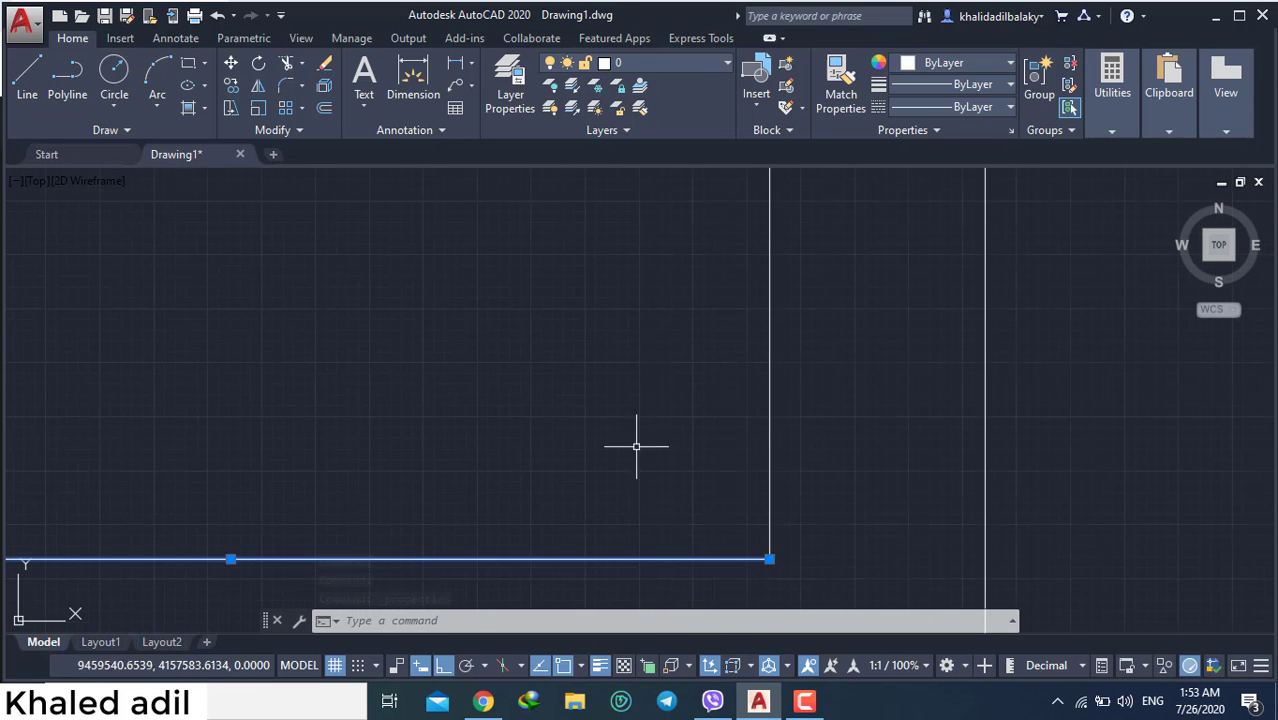
pyautogui.click(773, 424)
pyautogui.press('Escape')
pyautogui.click(769, 420)
pyautogui.scroll(-6, 632, 411)
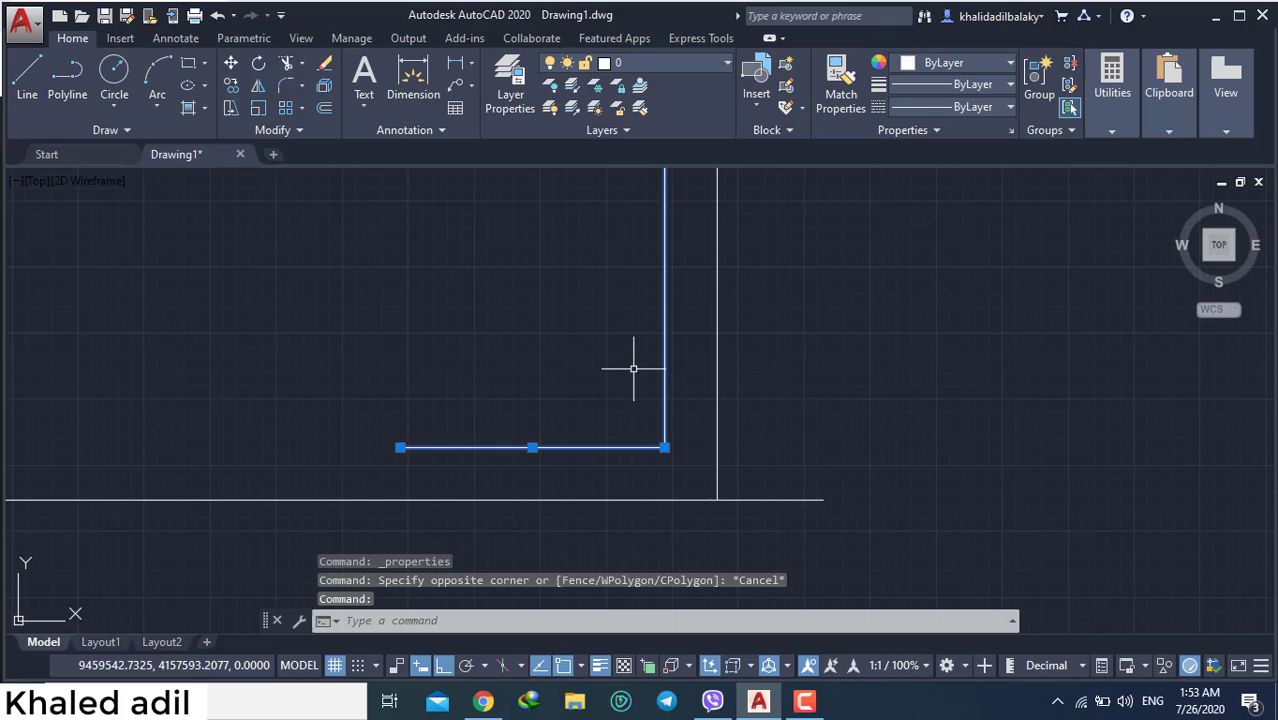
pyautogui.press('Escape')
pyautogui.click(666, 300)
pyautogui.scroll(-2, 668, 308)
pyautogui.moveTo(668, 308); pyautogui.dragTo(673, 422, button='middle')
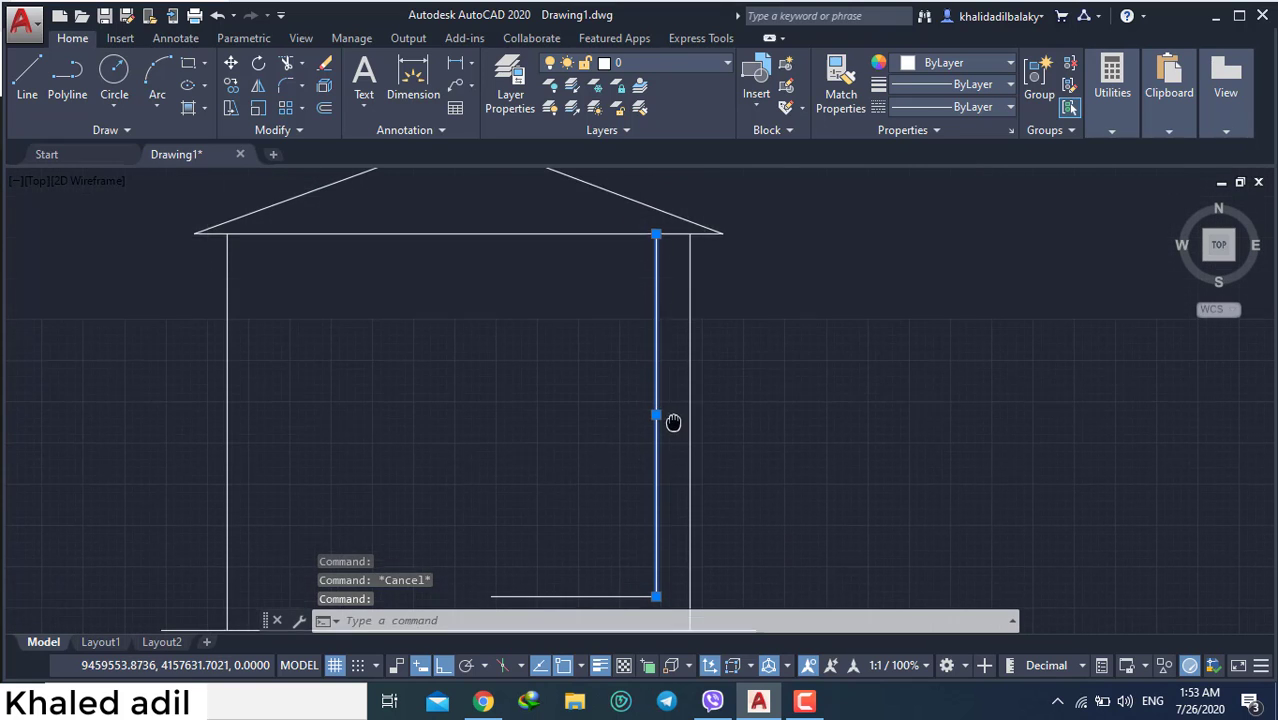
pyautogui.click(655, 234)
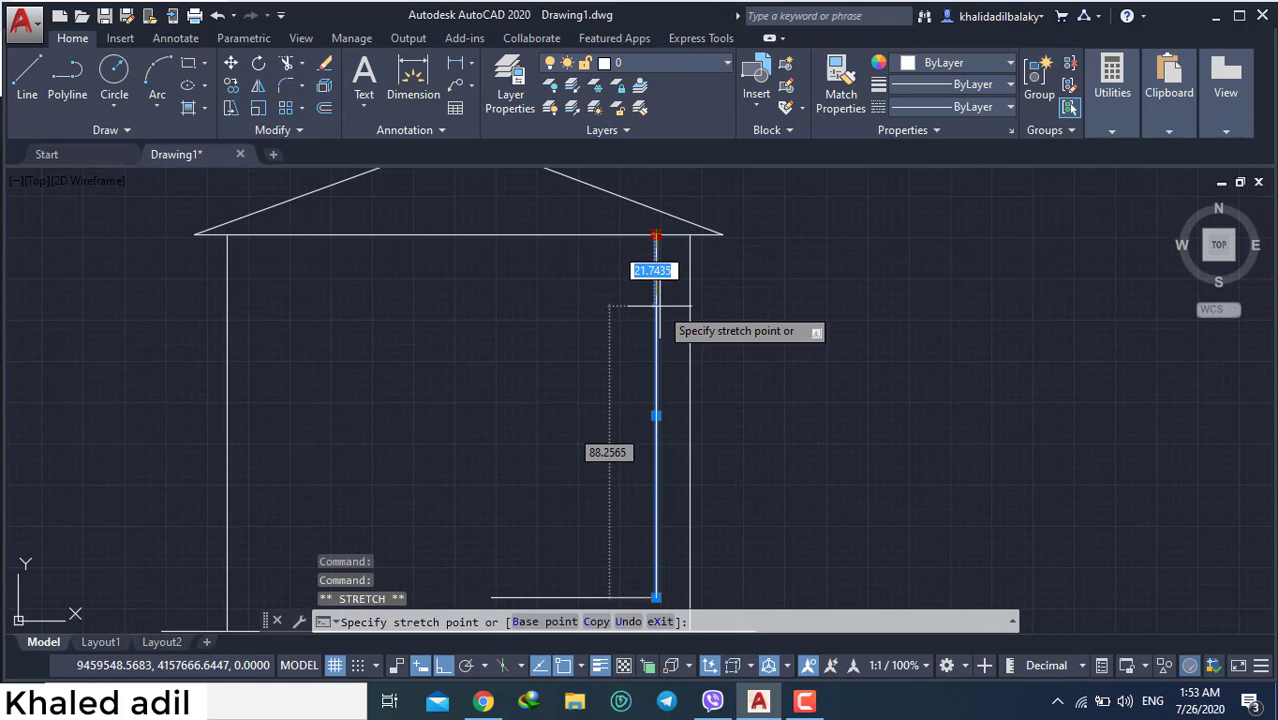
pyautogui.press('Tab')
pyautogui.write('20')
pyautogui.press('Return')
pyautogui.press('Escape')
pyautogui.moveTo(795, 431); pyautogui.dragTo(866, 206, button='middle')
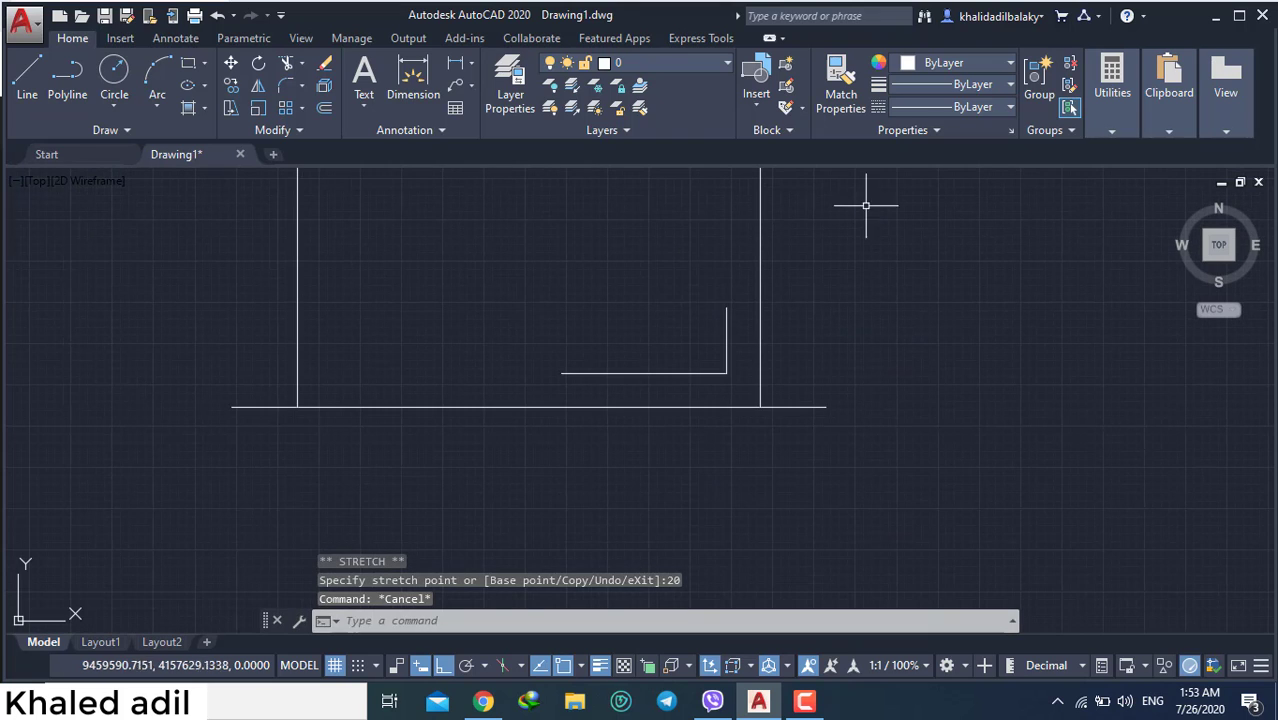
pyautogui.write('l')
pyautogui.press('Return')
pyautogui.press('Escape')
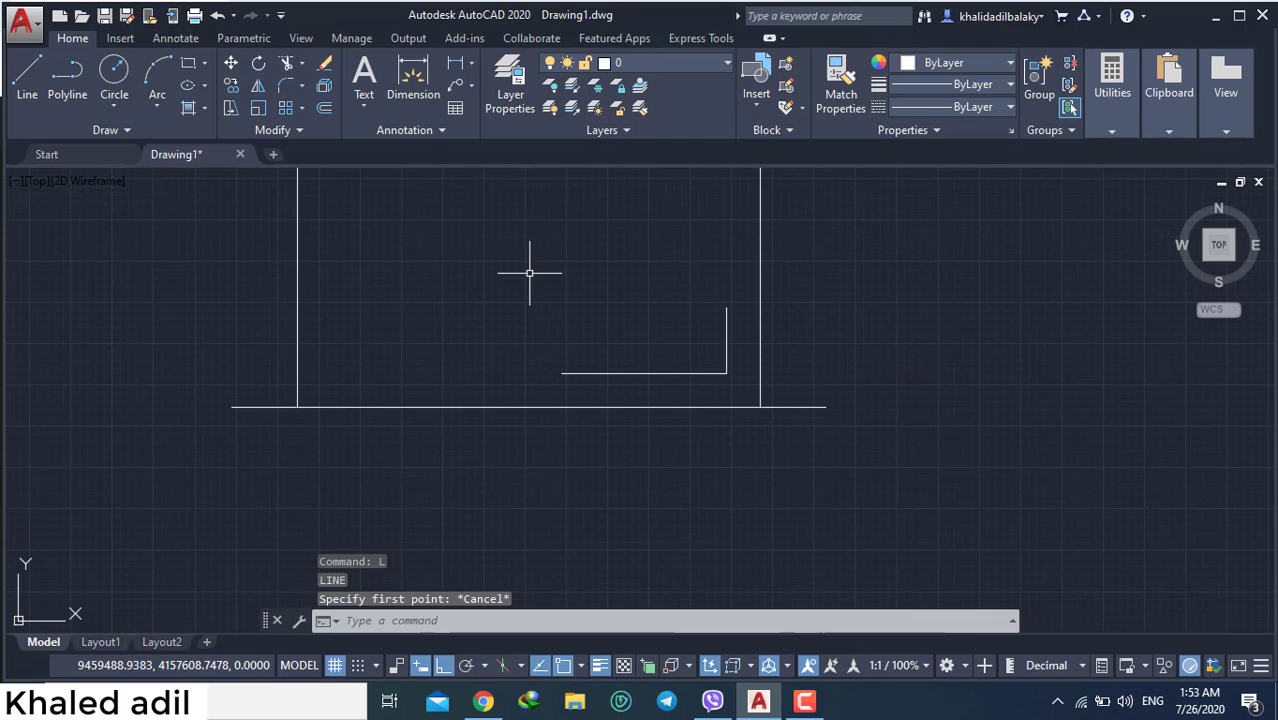
# Offset the 20-unit vertical line 50 units to the left to form the lower right window's left side
pyautogui.write('o')
pyautogui.press('Return')
pyautogui.write('50')
pyautogui.press('Return')
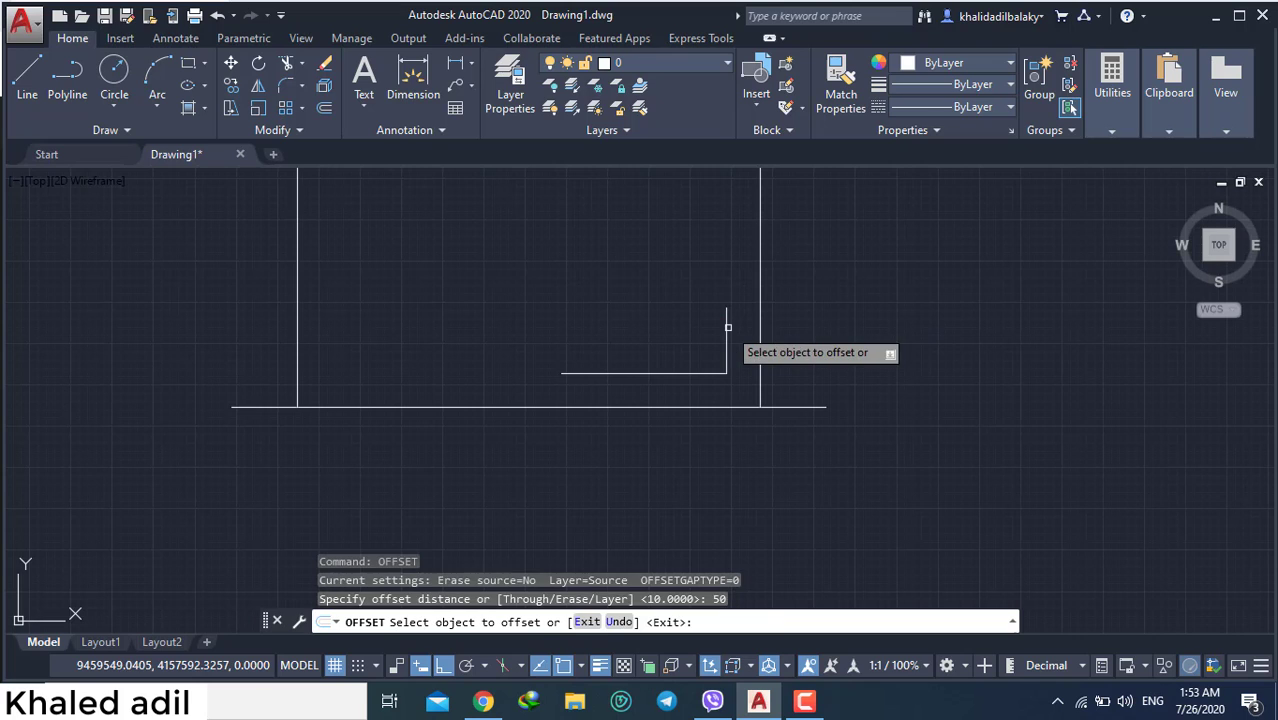
pyautogui.click(729, 322)
pyautogui.click(648, 318)
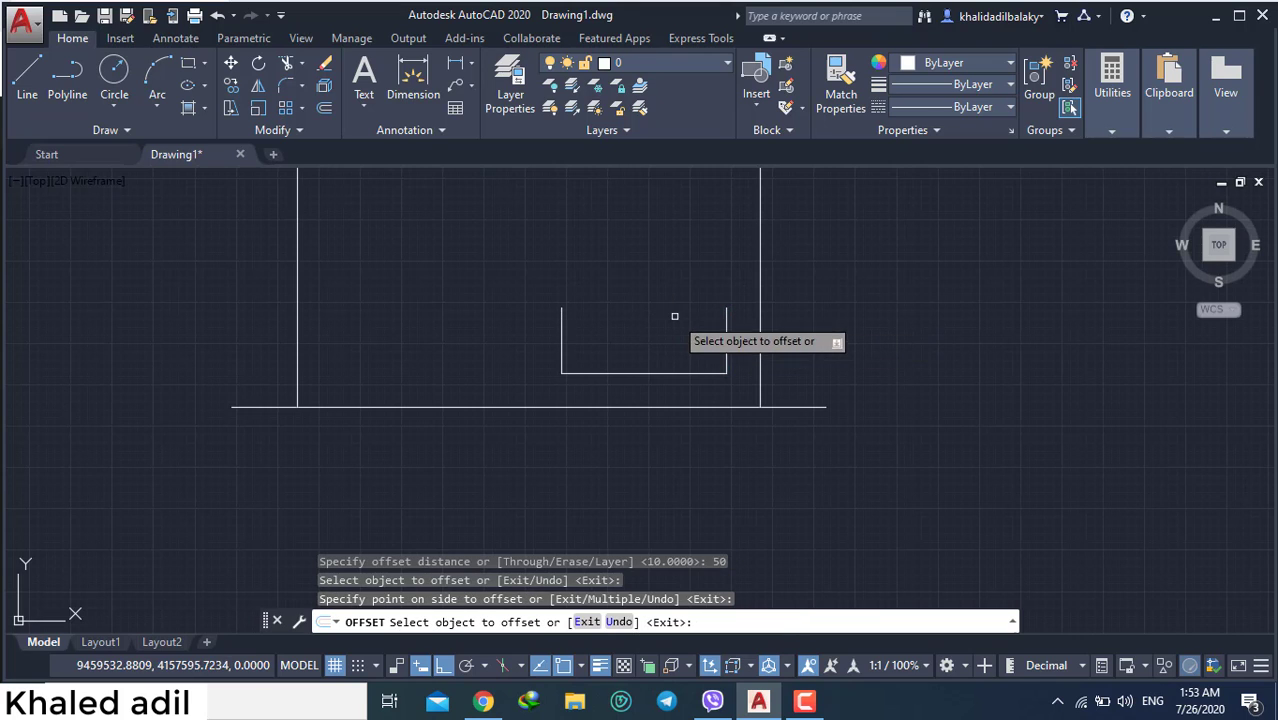
pyautogui.press('Escape')
# Draw a line between the upper ends of the two verticals to close the lower right window
pyautogui.write('l')
pyautogui.press('Return')
pyautogui.click(726, 308)
pyautogui.click(562, 308)
pyautogui.press('Escape')
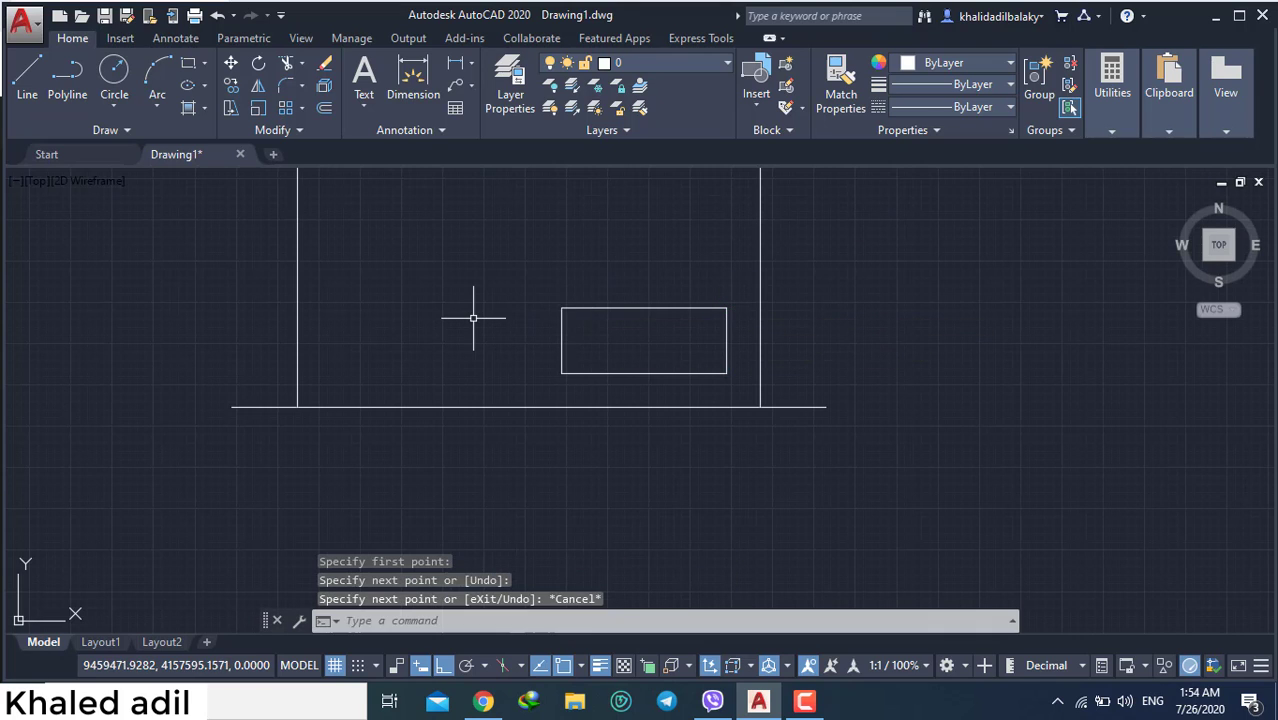
# Offset the left side of the lower right window 20 units to the left
pyautogui.write('o')
pyautogui.press('Return')
pyautogui.write('20')
pyautogui.press('Return')
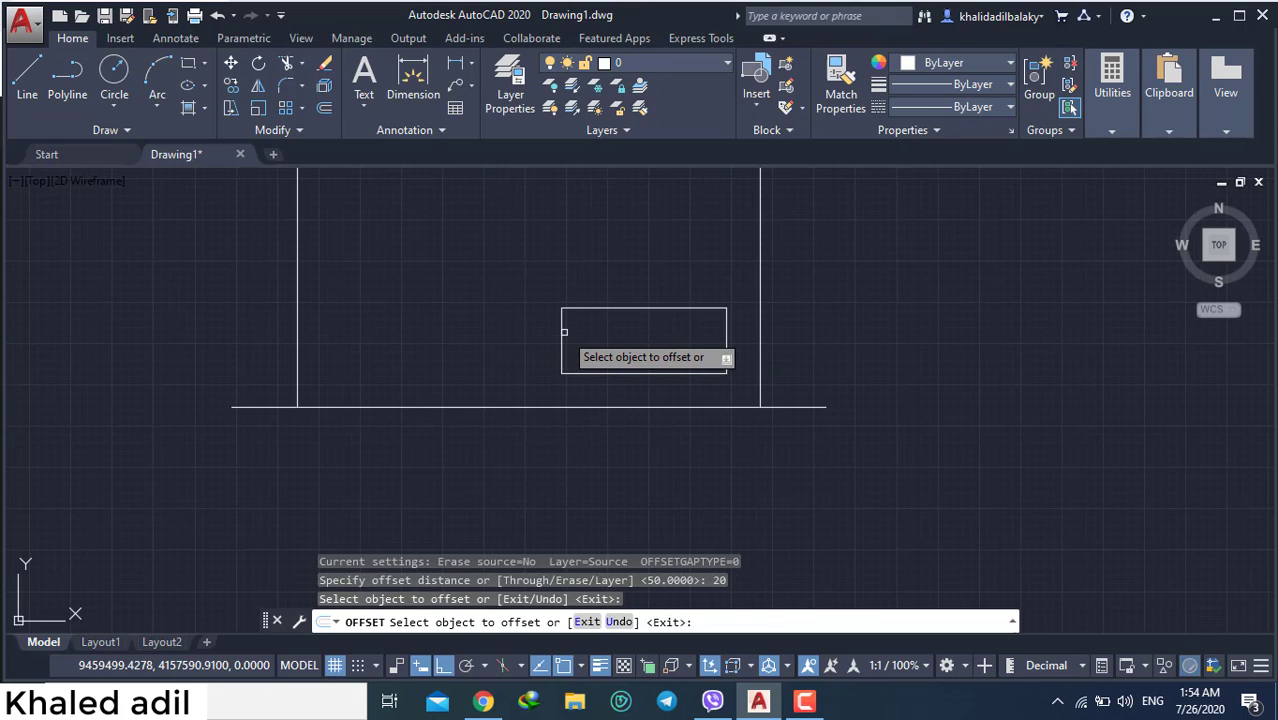
pyautogui.click(561, 332)
pyautogui.click(499, 328)
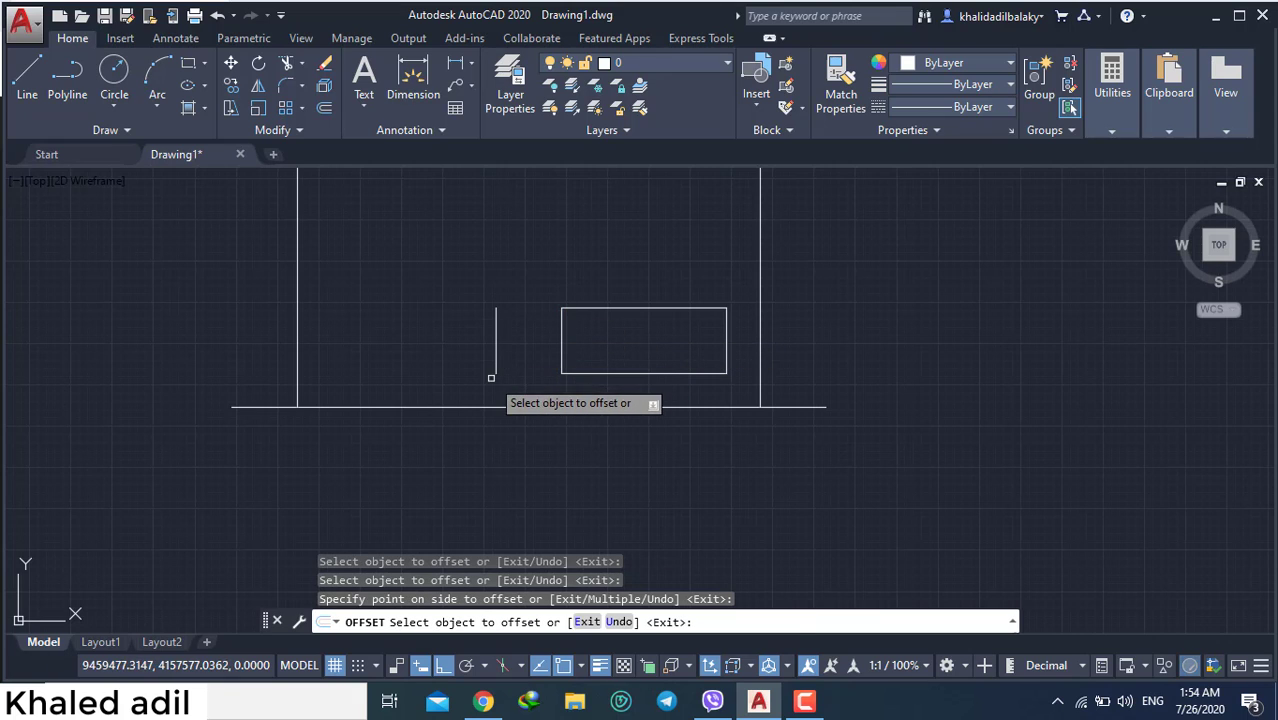
pyautogui.press('Escape')
# Draw a 50-unit horizontal line to the left from the lower end of the new vertical line
pyautogui.write('l')
pyautogui.press('Return')
pyautogui.scroll(5, 495, 372)
pyautogui.click(495, 375)
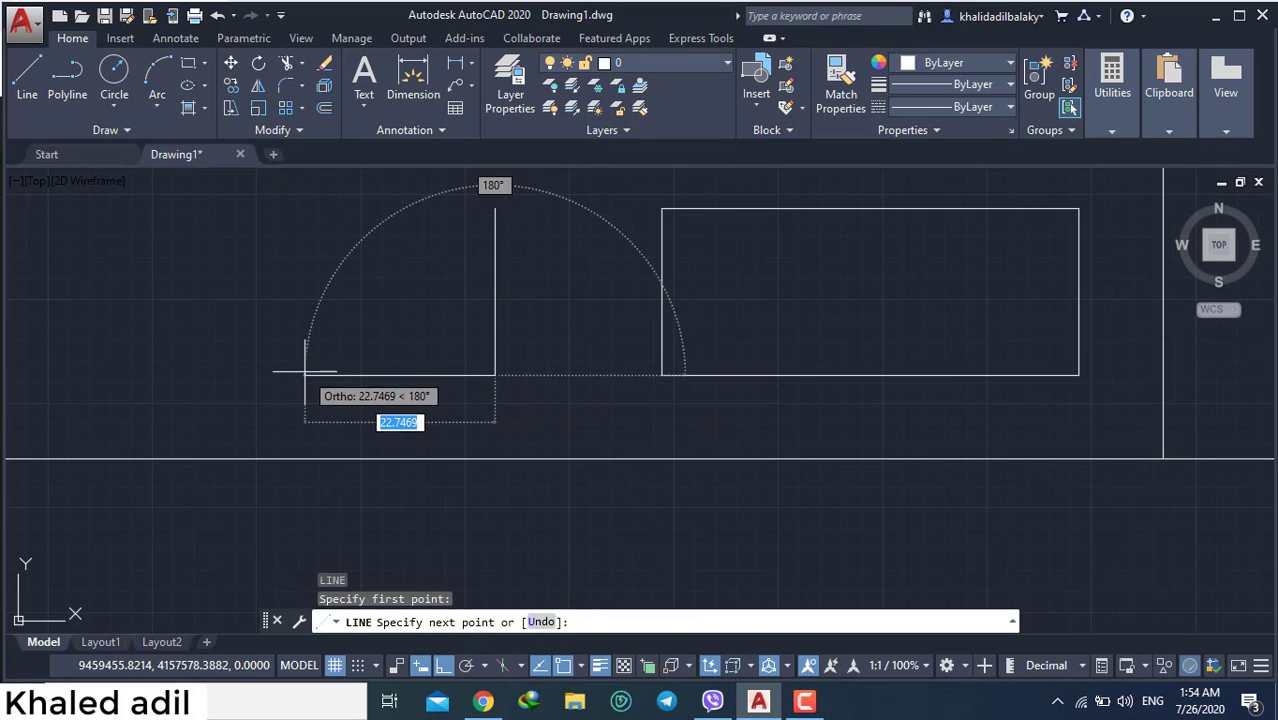
pyautogui.write('50')
pyautogui.press('Return')
pyautogui.press('Escape')
pyautogui.scroll(-3, 356, 363)
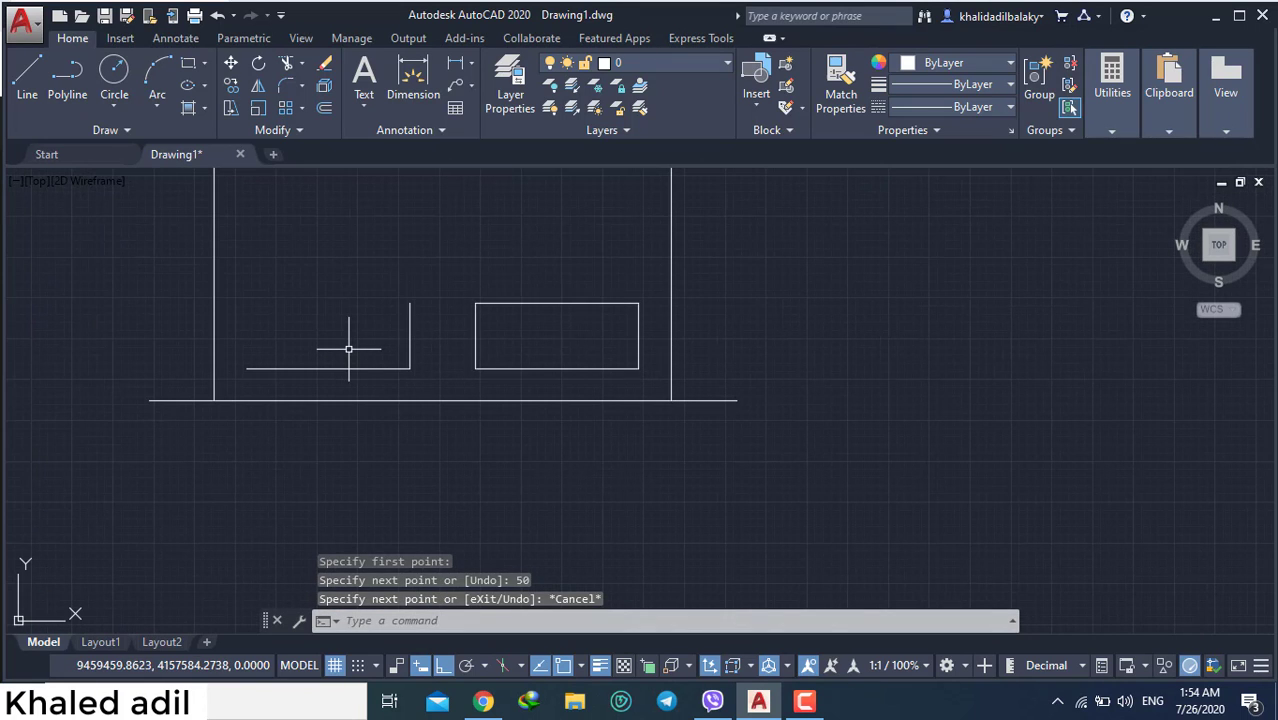
pyautogui.write('o')
pyautogui.press('Return')
pyautogui.press('Return')
pyautogui.click(409, 328)
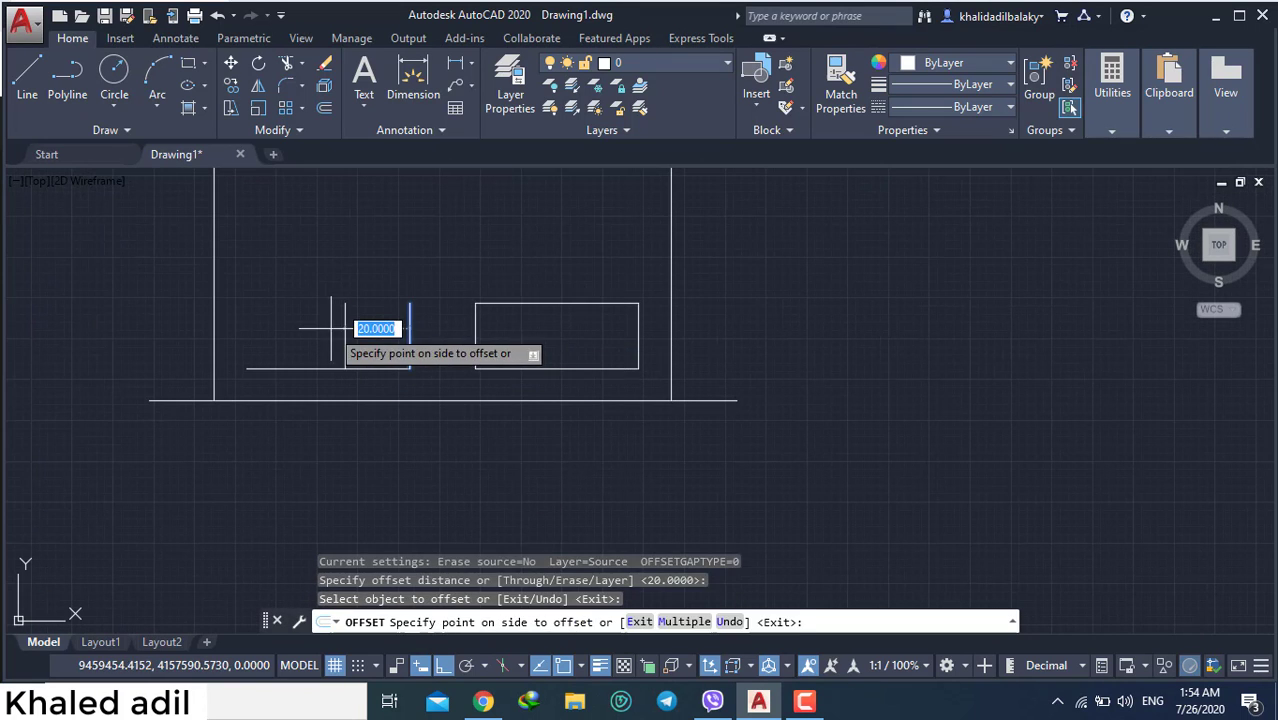
pyautogui.press('Escape')
pyautogui.press('Escape')
# Offset the lower left window's right side 50 units to the left
pyautogui.write('o')
pyautogui.press('Return')
pyautogui.write('5')
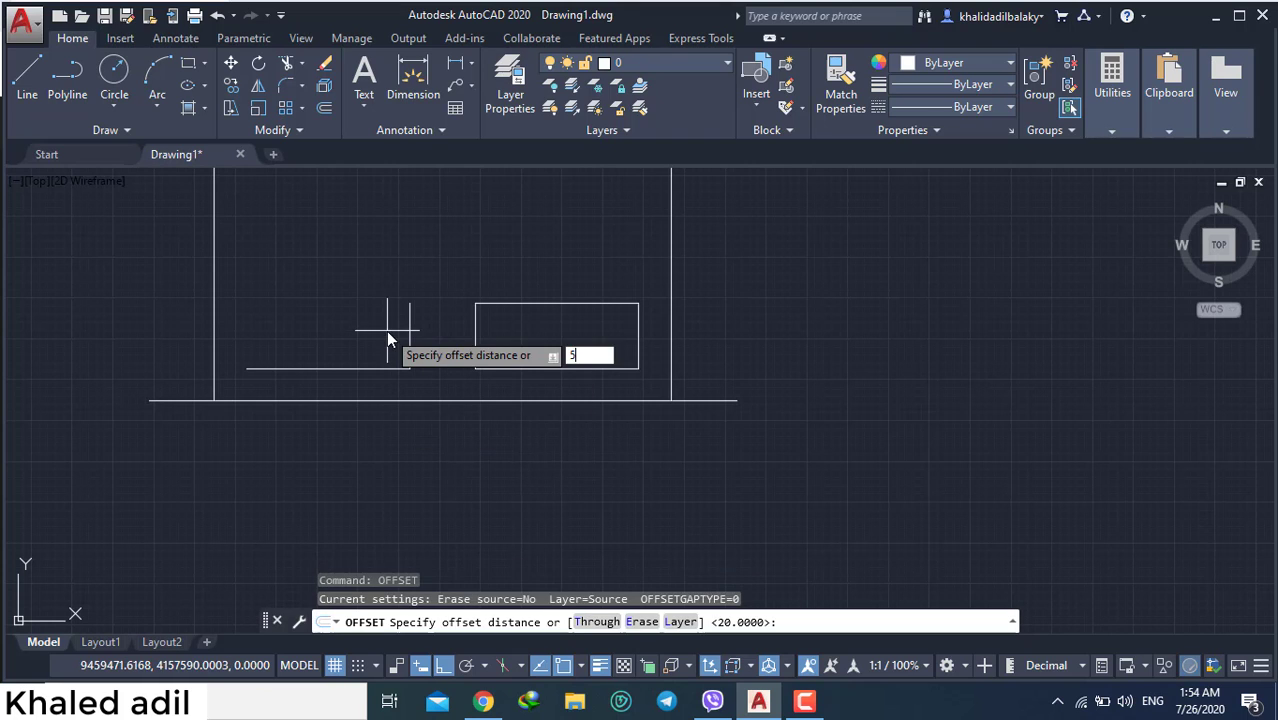
pyautogui.write('0')
pyautogui.press('Return')
pyautogui.click(405, 322)
pyautogui.click(373, 328)
pyautogui.press('Escape')
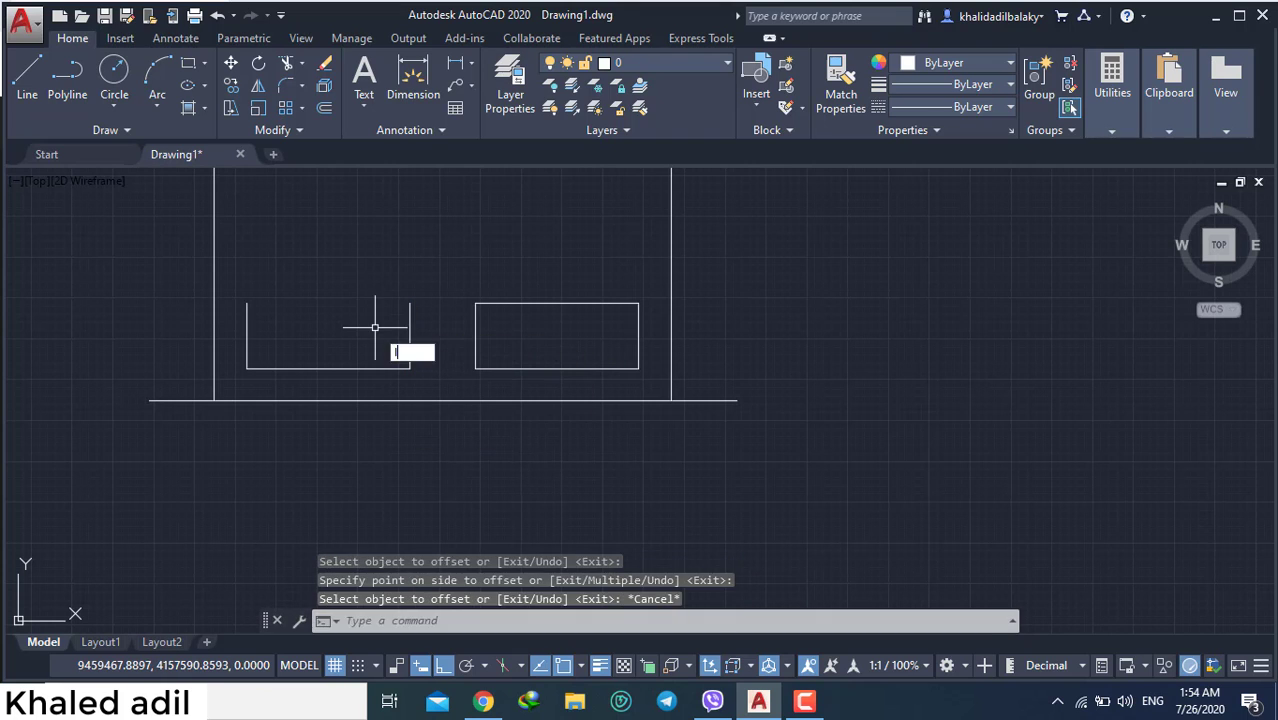
# Draw the top edge of the lower left window between the upper ends of its two vertical sides
pyautogui.press('Return')
pyautogui.click(409, 303)
pyautogui.press('Escape')
pyautogui.press('Return')
pyautogui.scroll(4, 400, 302)
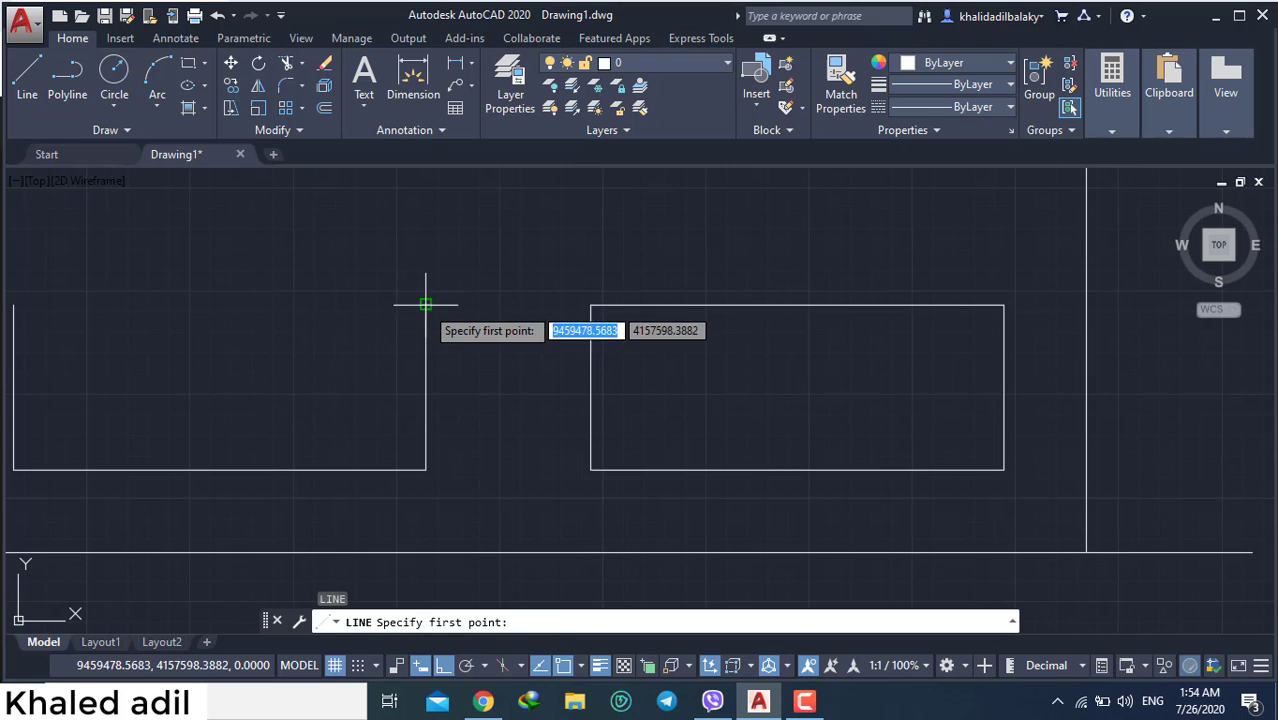
pyautogui.click(426, 304)
pyautogui.click(14, 306)
pyautogui.scroll(-4, 579, 560)
pyautogui.press('Escape')
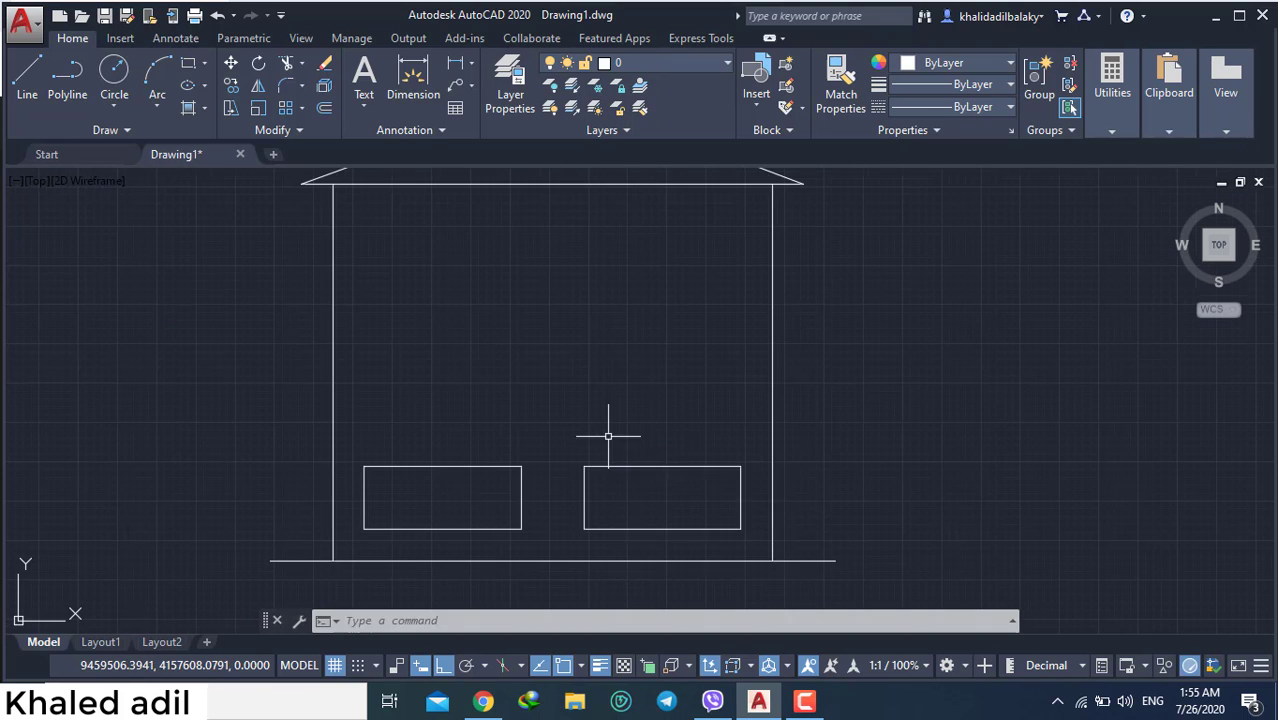
# Offset the top edges of both lower windows 20 units upward
pyautogui.write('o')
pyautogui.press('Return')
pyautogui.write('20')
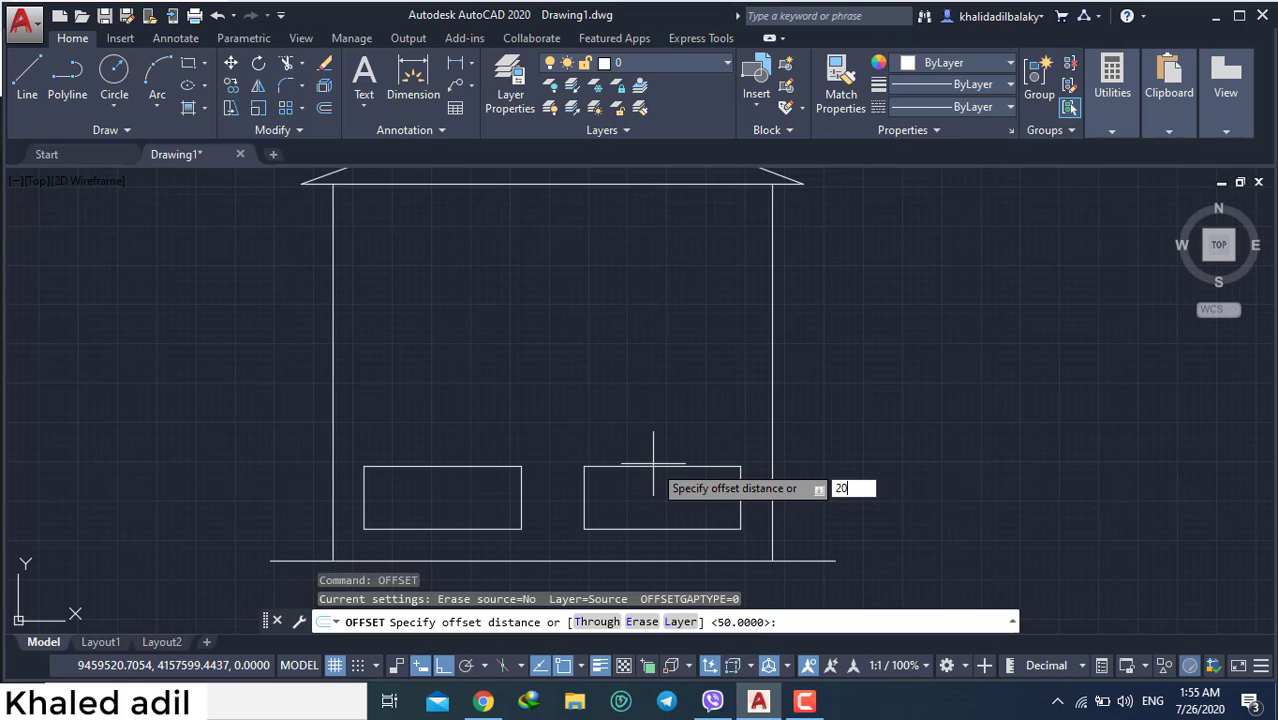
pyautogui.press('Return')
pyautogui.click(665, 466)
pyautogui.click(665, 420)
pyautogui.write('of')
pyautogui.press('Return')
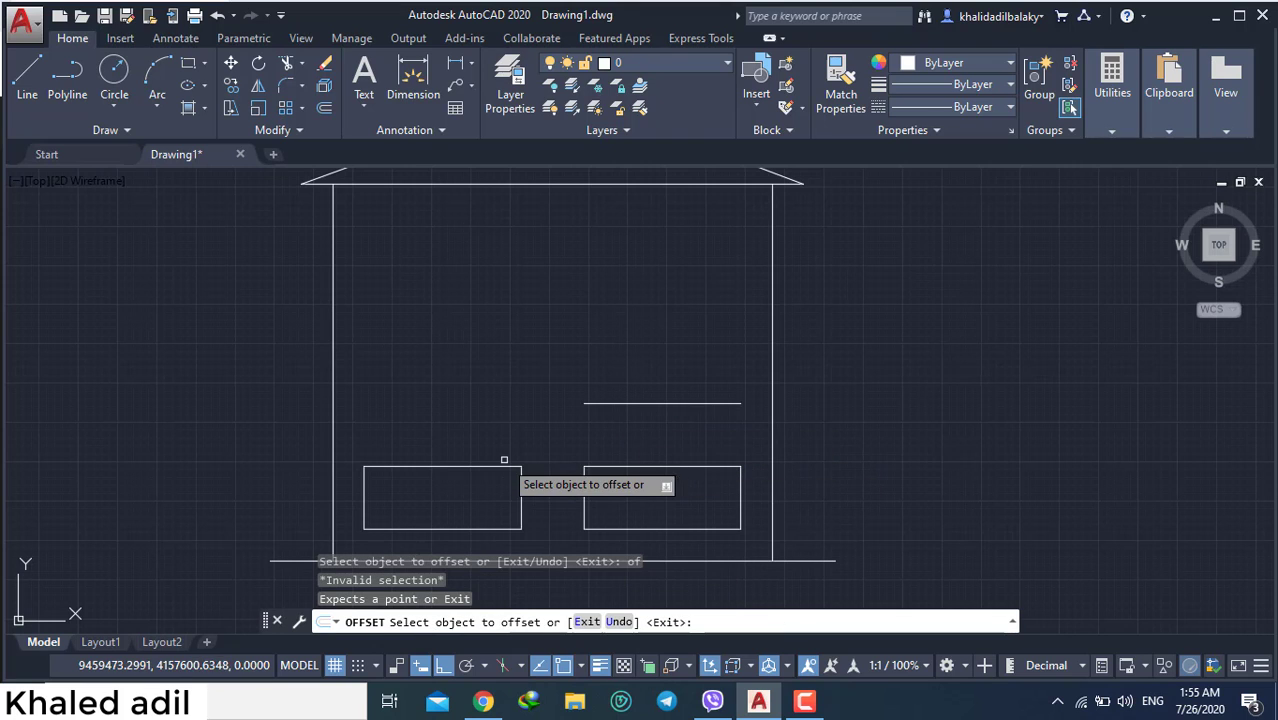
pyautogui.click(470, 466)
pyautogui.click(462, 430)
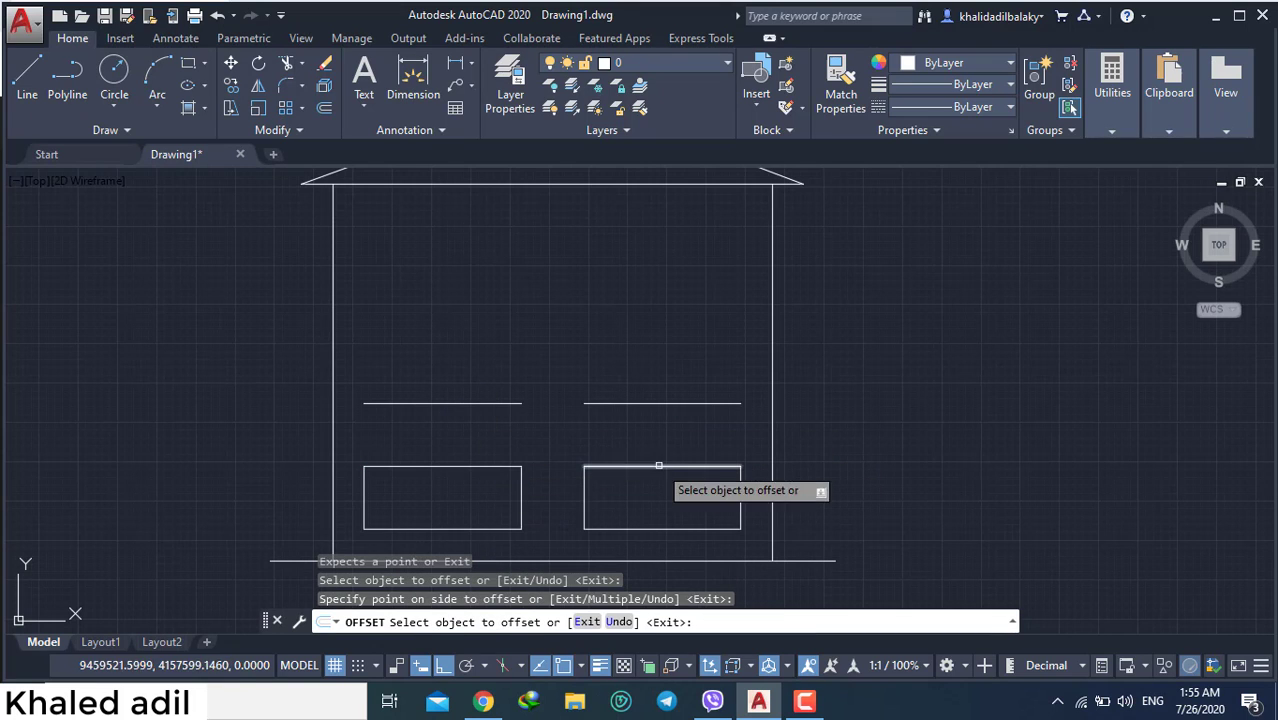
pyautogui.click(740, 480)
pyautogui.press('Escape')
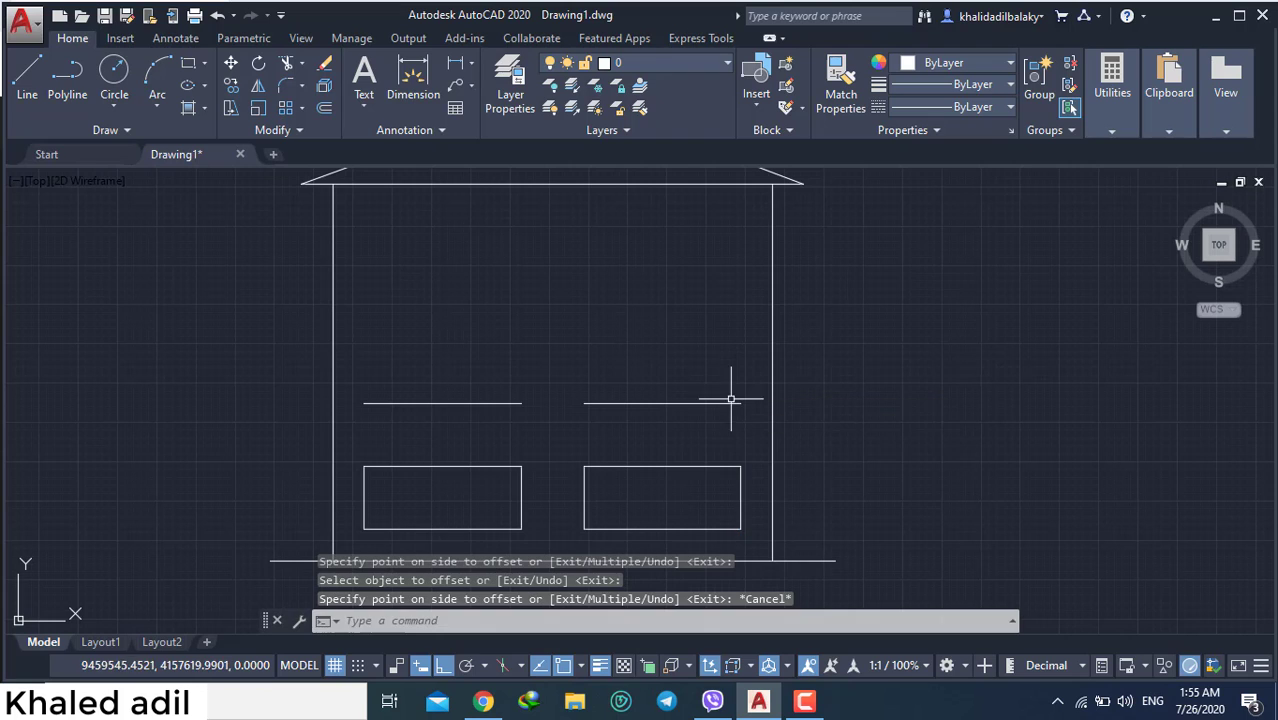
# Offset the single horizontal lines above both lower windows upward by another 20 units
pyautogui.write('of')
pyautogui.press('Return')
pyautogui.press('Return')
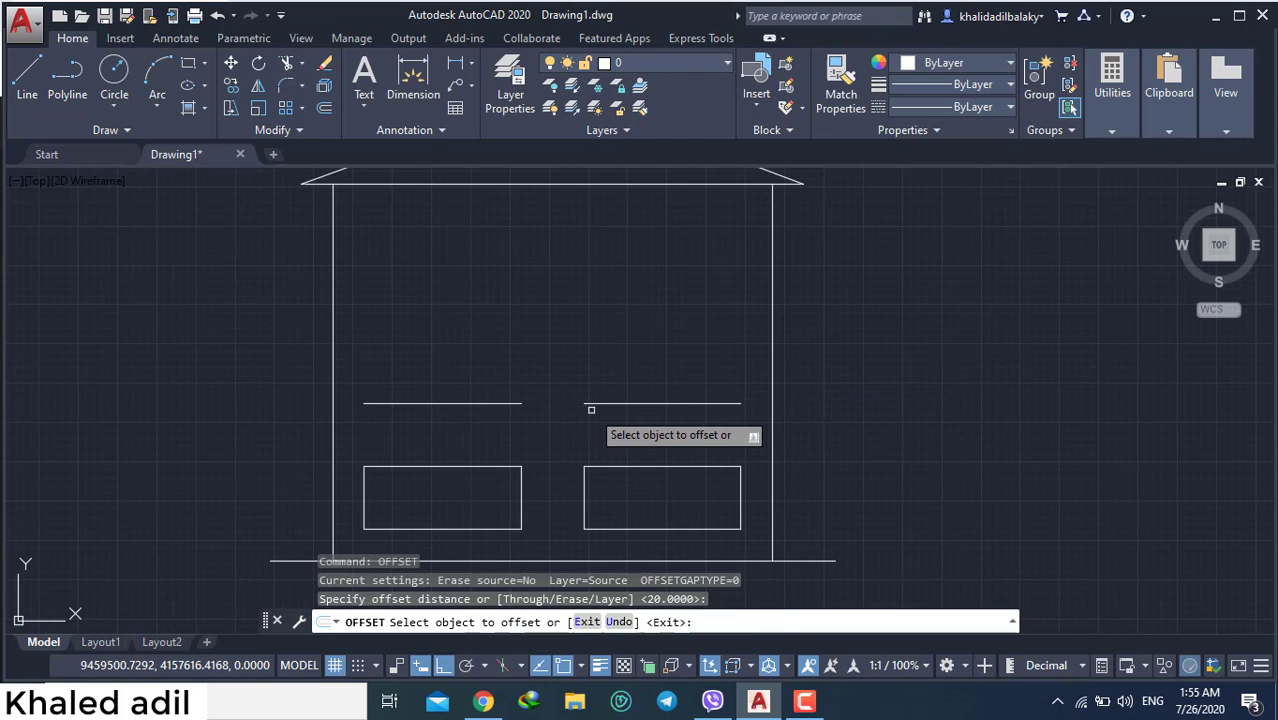
pyautogui.click(600, 403)
pyautogui.click(558, 367)
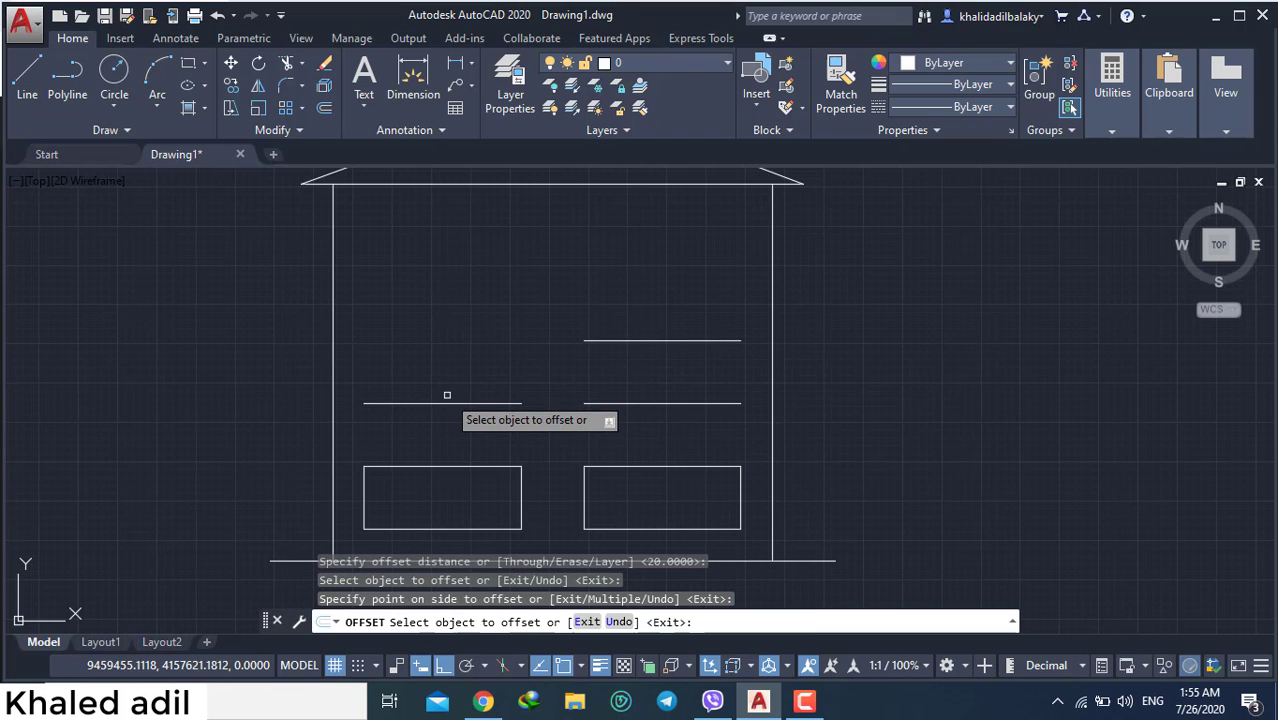
pyautogui.write('of')
pyautogui.press('Return')
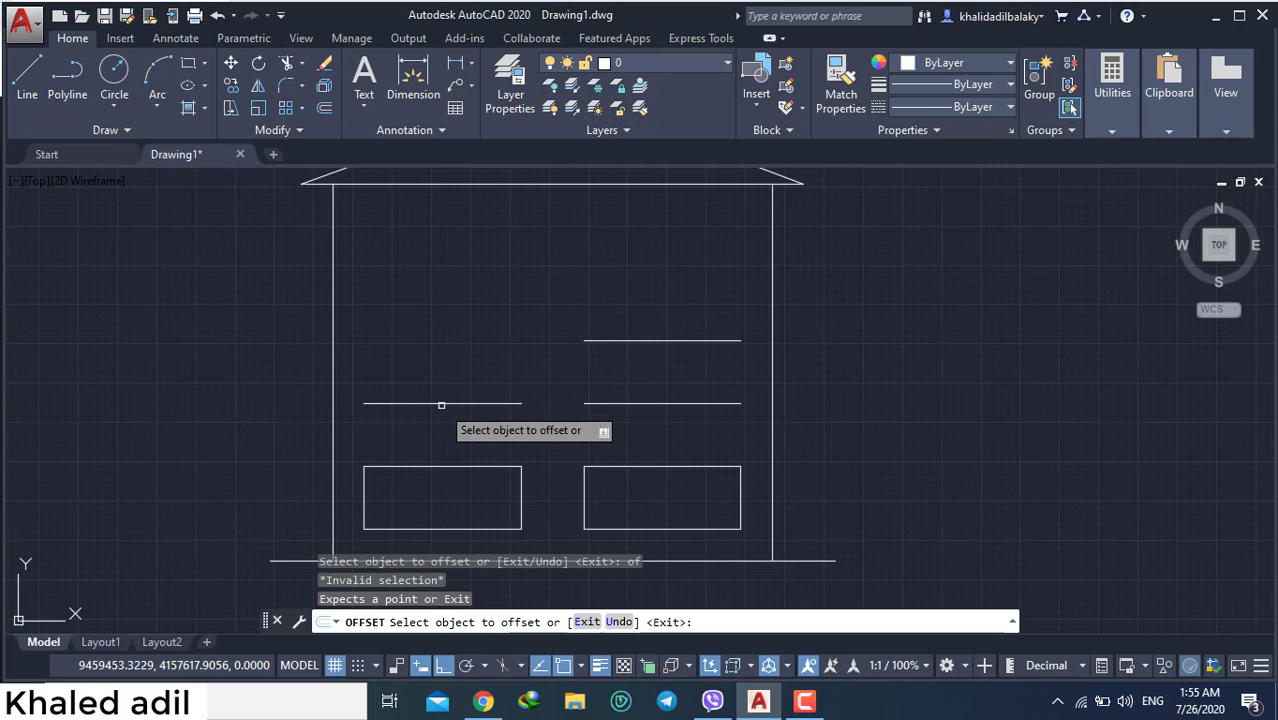
pyautogui.click(444, 403)
pyautogui.click(365, 365)
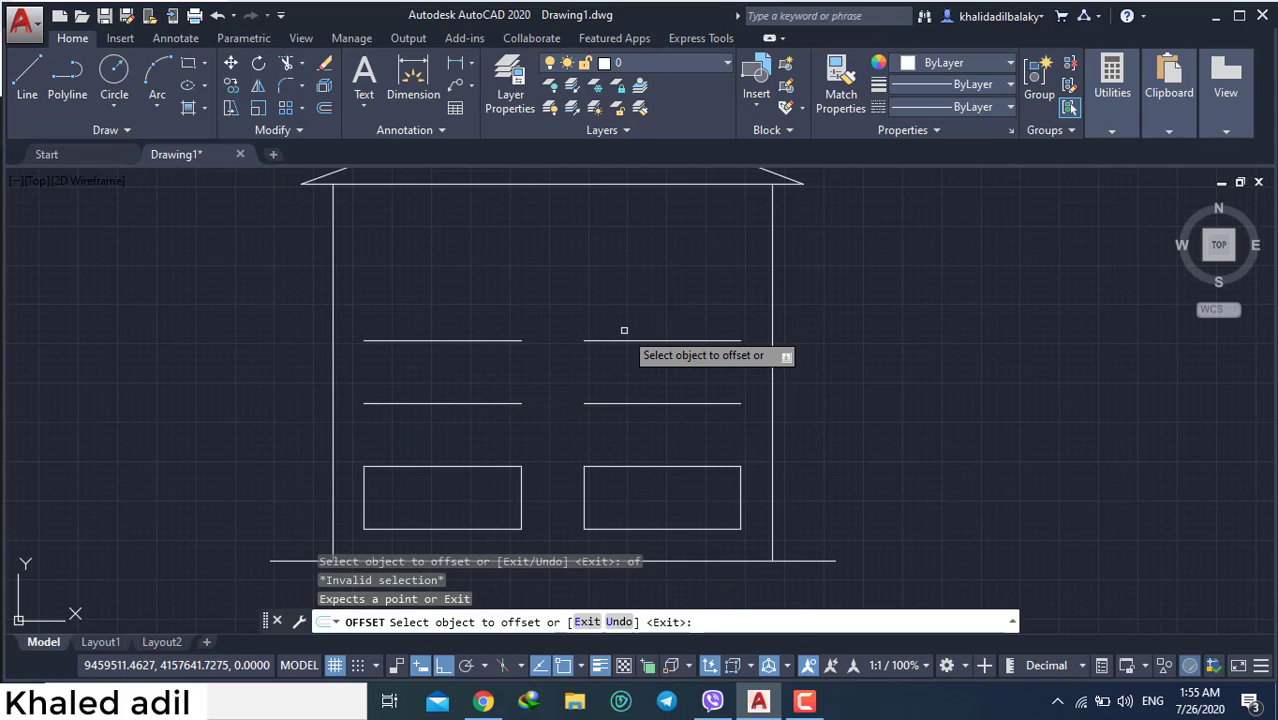
# Offset the uppermost line of the right window column upward twice at 20-unit spacing
pyautogui.click(634, 341)
pyautogui.click(634, 296)
pyautogui.write('of')
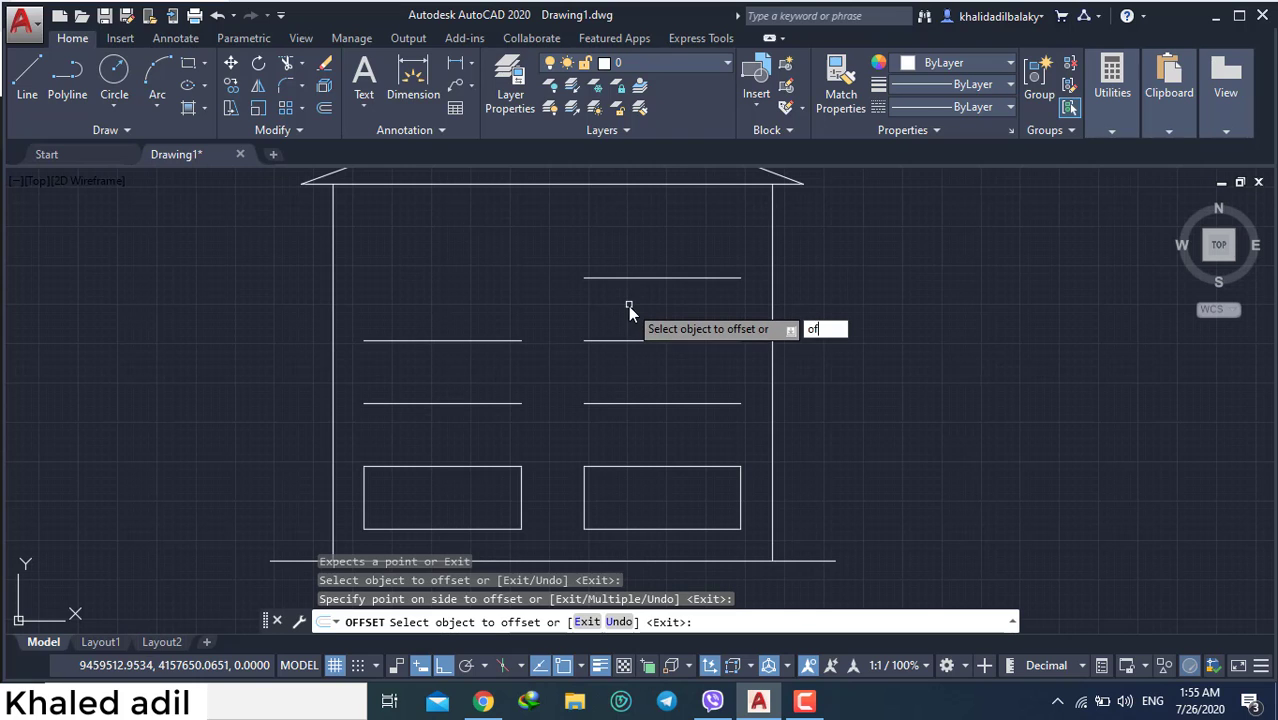
pyautogui.press('Return')
pyautogui.click(630, 277)
pyautogui.click(634, 250)
# Offset the uppermost line of the left window column upward twice at 20-unit spacing
pyautogui.click(471, 340)
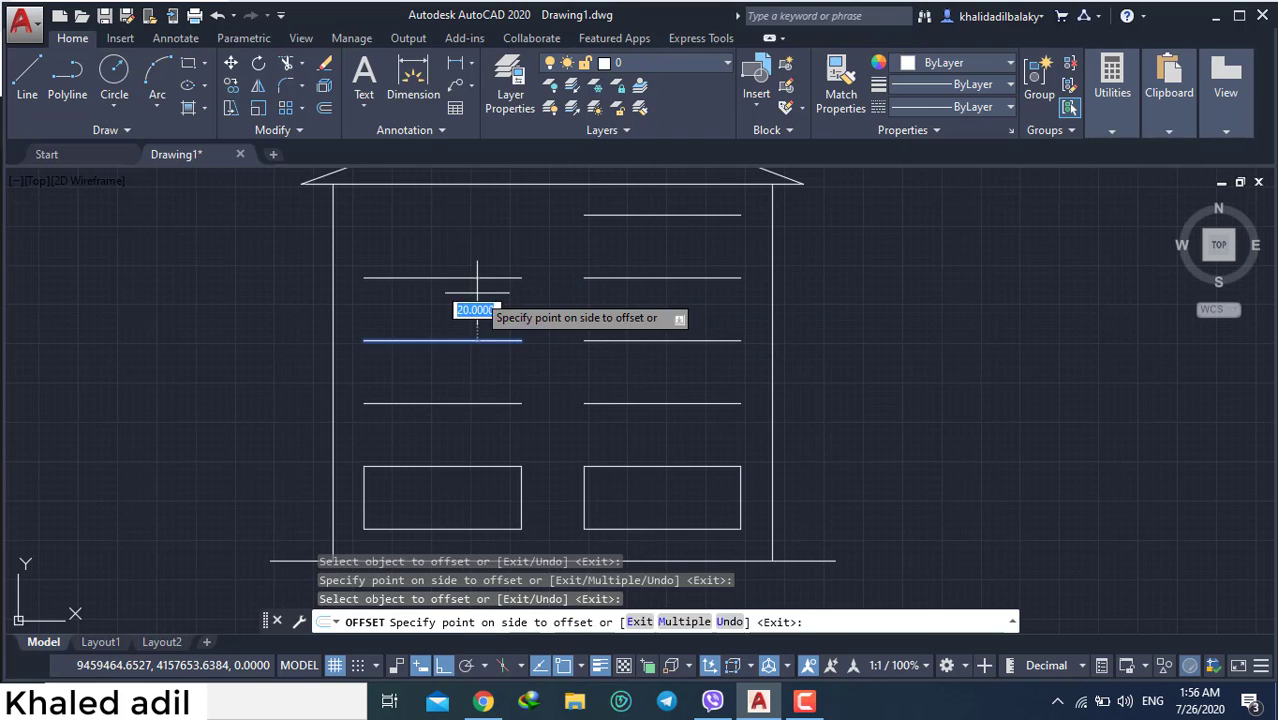
pyautogui.click(472, 300)
pyautogui.click(477, 277)
pyautogui.click(479, 245)
pyautogui.press('Escape')
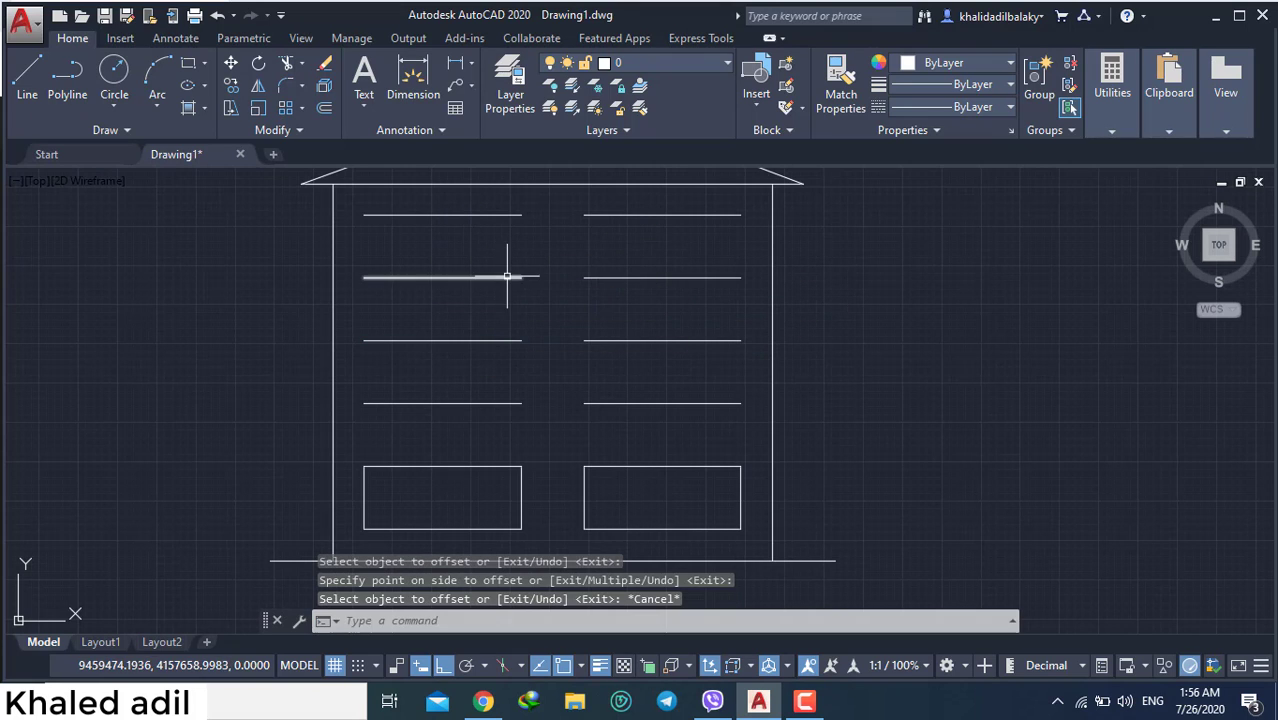
# Draw the right side of the upper left window between the right ends of the two uppermost lines
pyautogui.write('l')
pyautogui.press('Return')
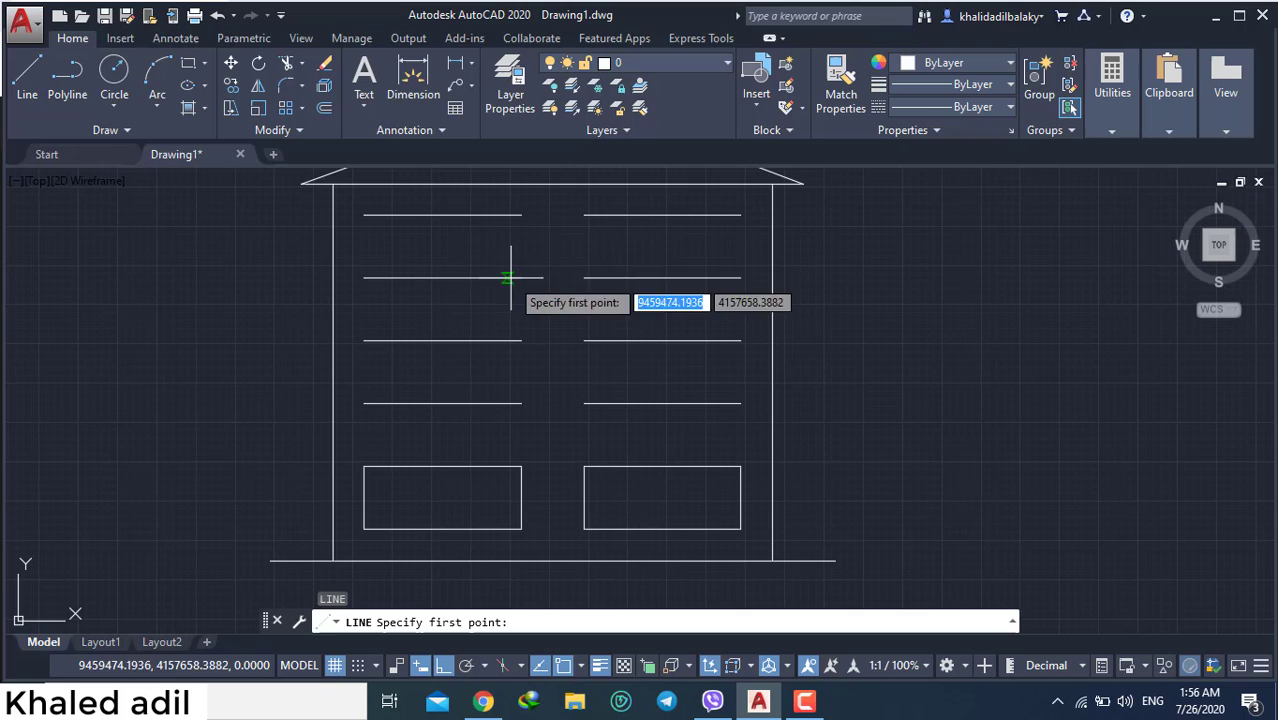
pyautogui.click(520, 215)
pyautogui.click(521, 277)
pyautogui.press('Escape')
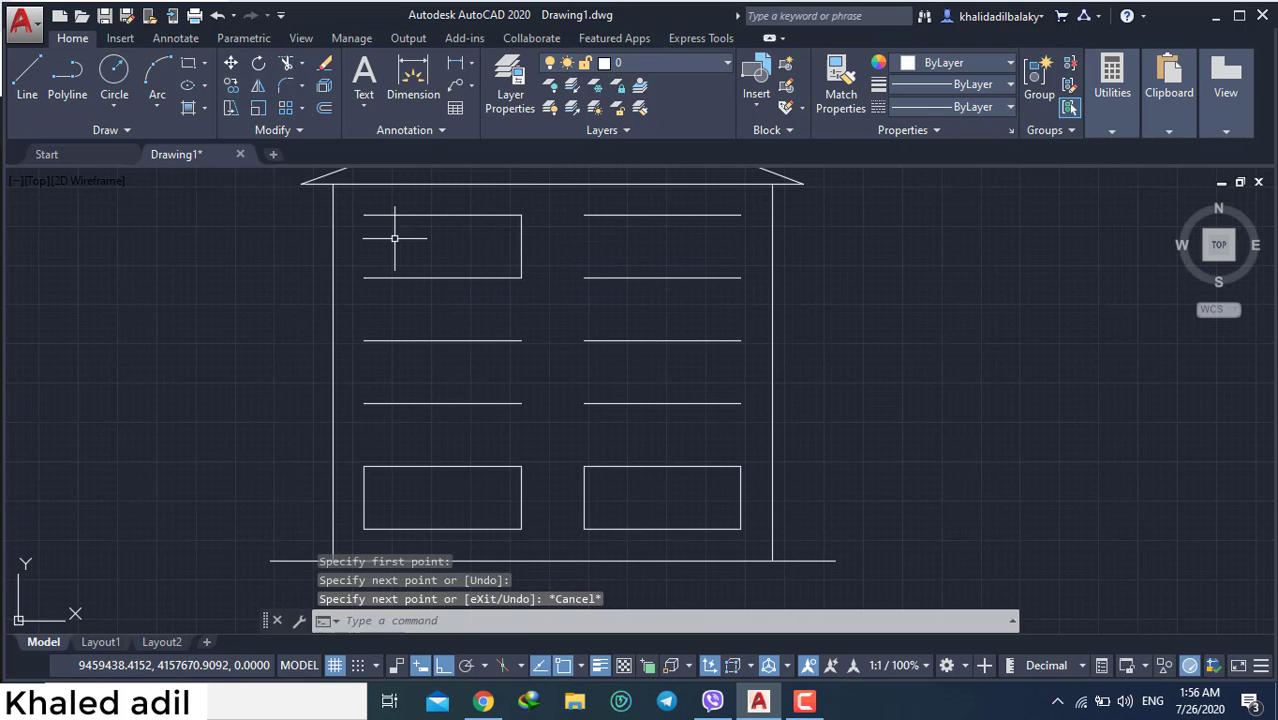
# Draw the left side of the upper left window between the left ends of its two horizontal lines
pyautogui.press('Return')
pyautogui.click(364, 215)
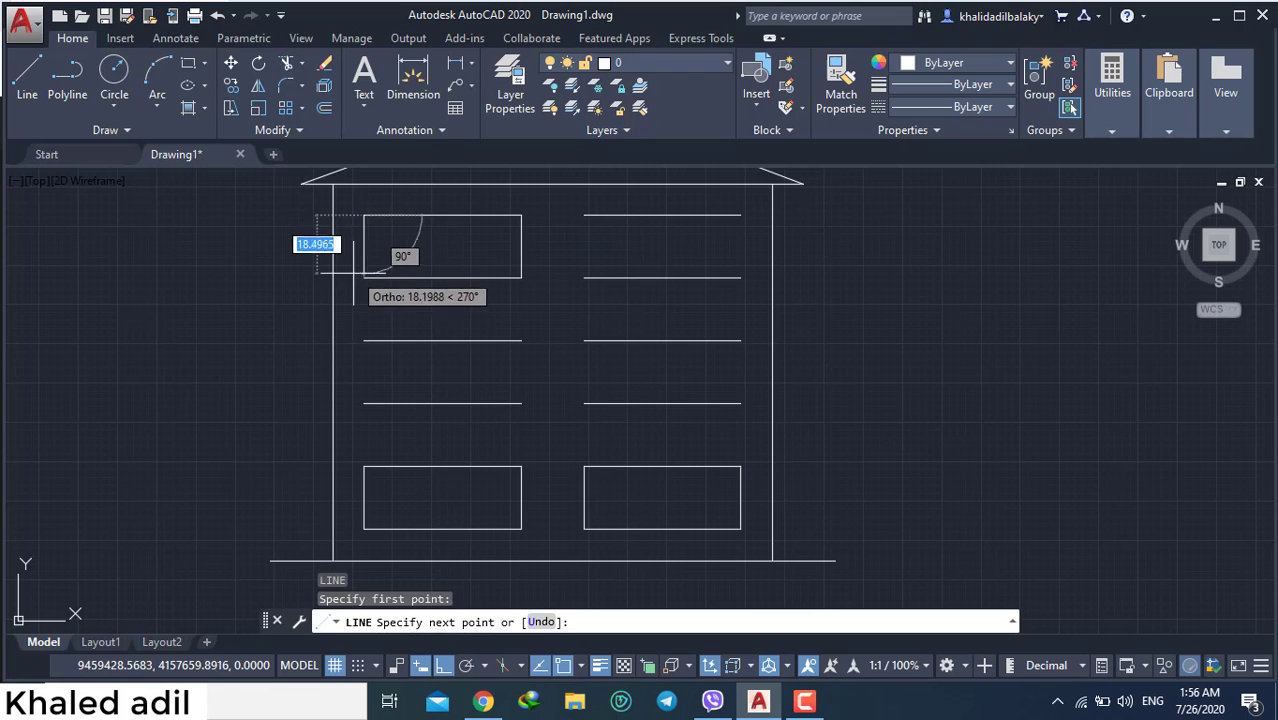
pyautogui.click(364, 278)
pyautogui.press('Escape')
# Draw the right and left sides of the upper right window between the ends of its horizontal lines
pyautogui.press('Return')
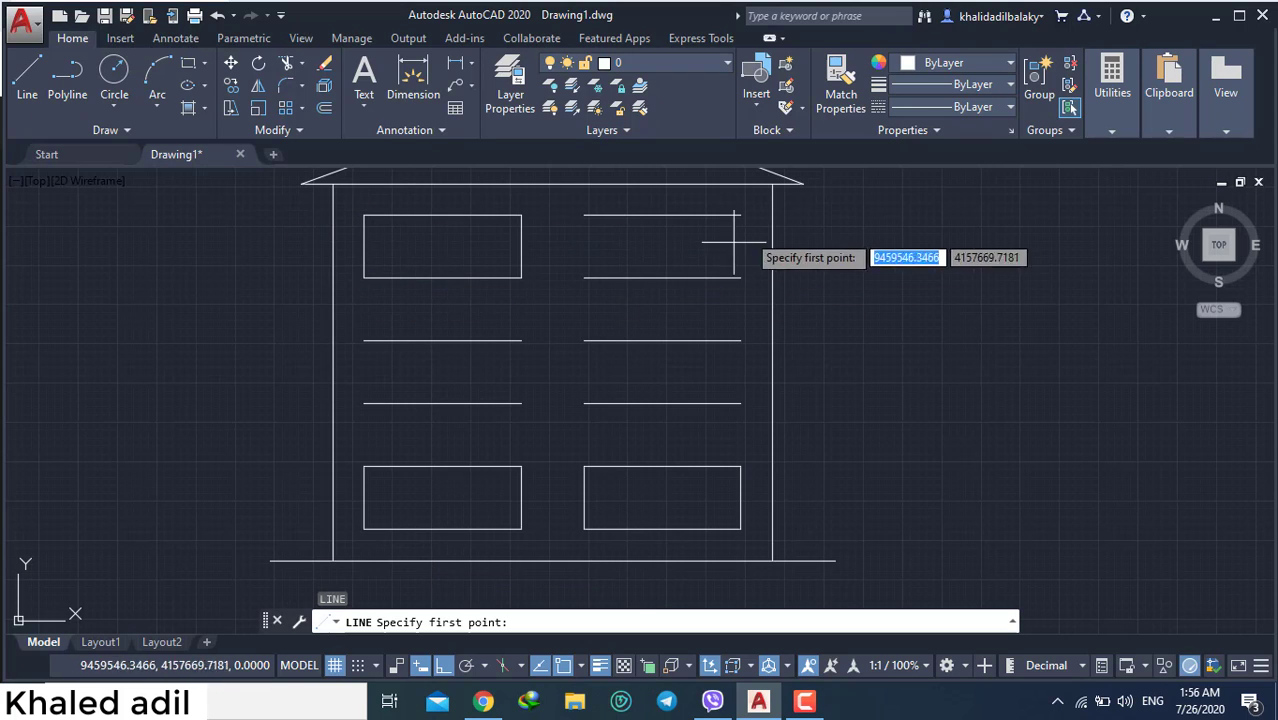
pyautogui.click(741, 215)
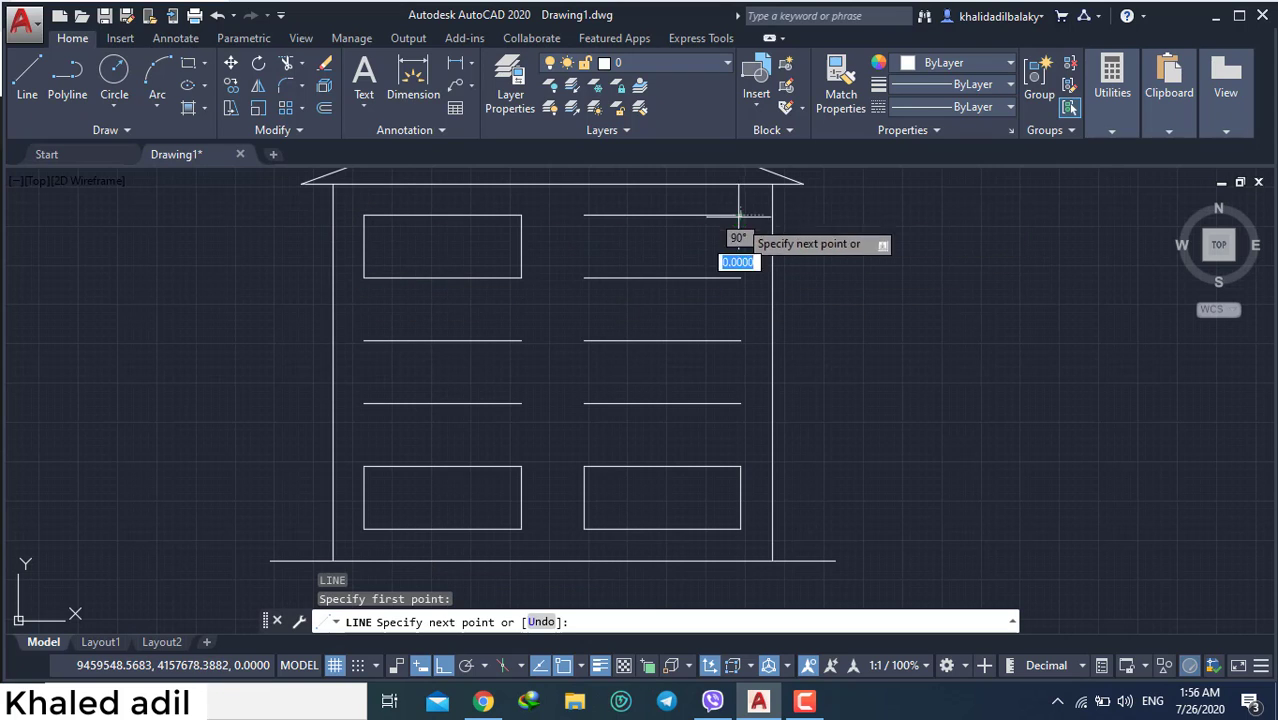
pyautogui.click(741, 278)
pyautogui.press('Escape')
pyautogui.press('Return')
pyautogui.click(584, 215)
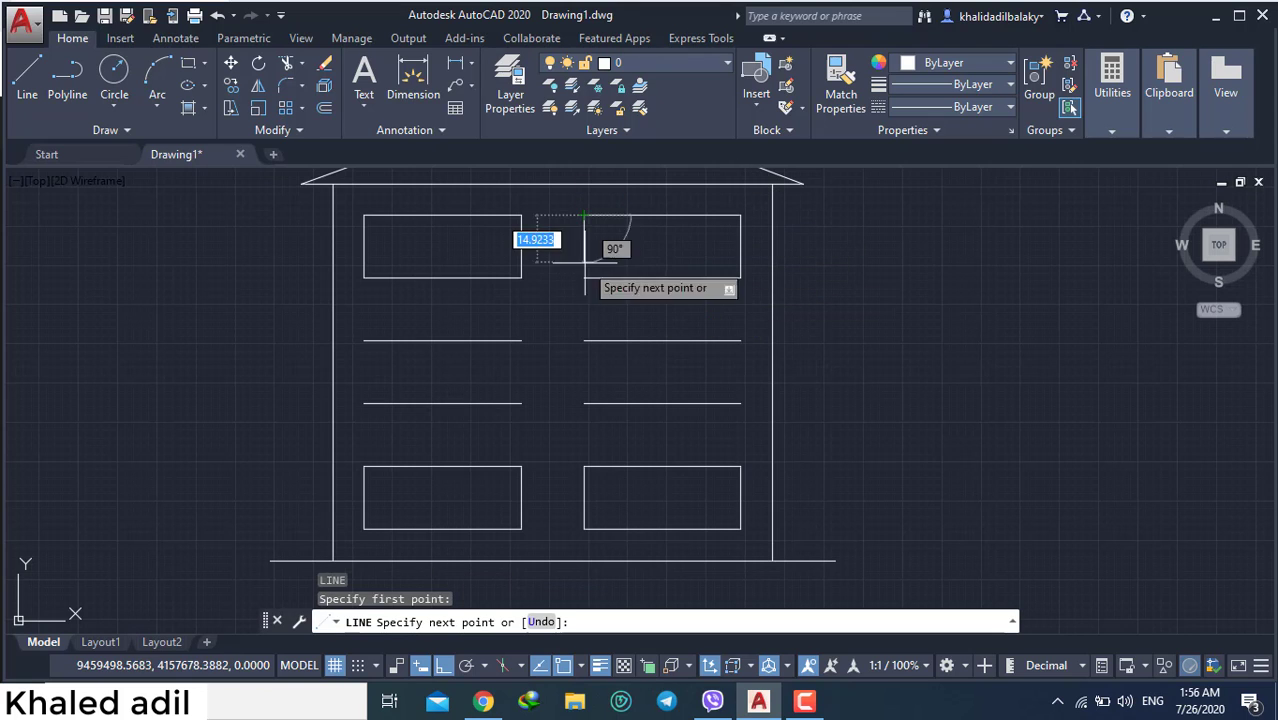
pyautogui.click(584, 278)
pyautogui.press('Escape')
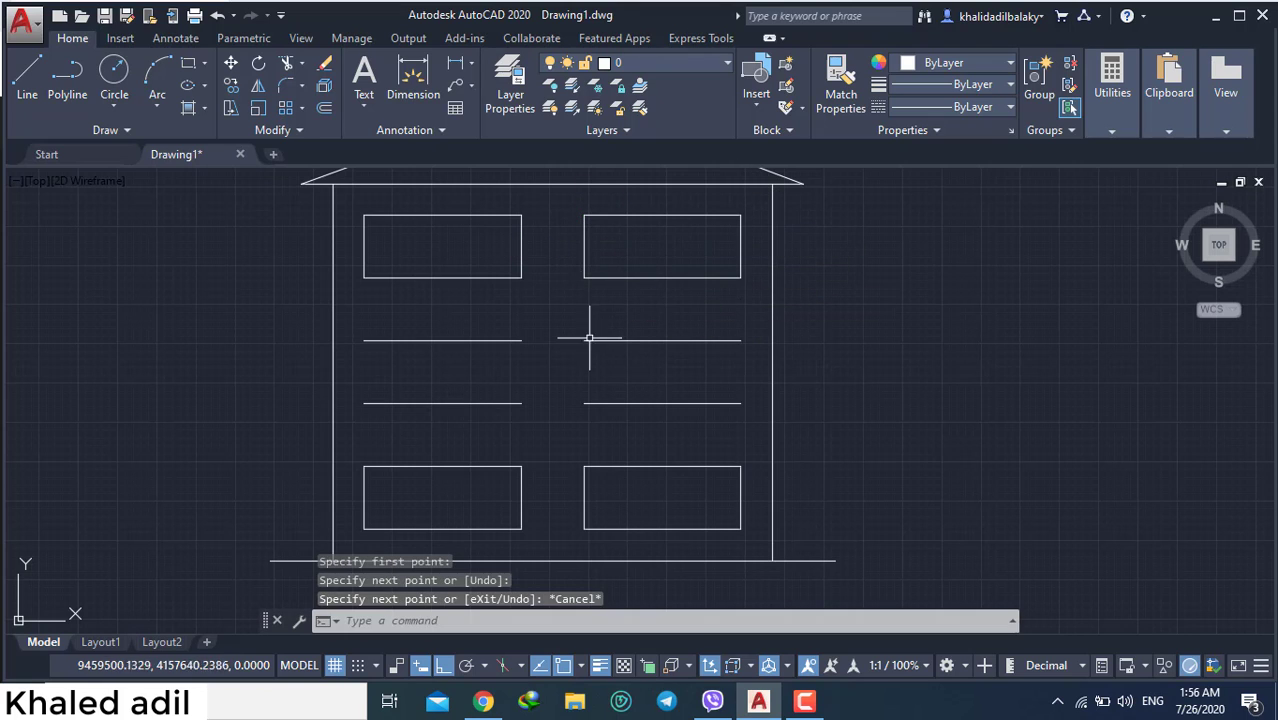
# Draw the left and right sides of the middle right window between the ends of its horizontal lines
pyautogui.press('Return')
pyautogui.click(584, 341)
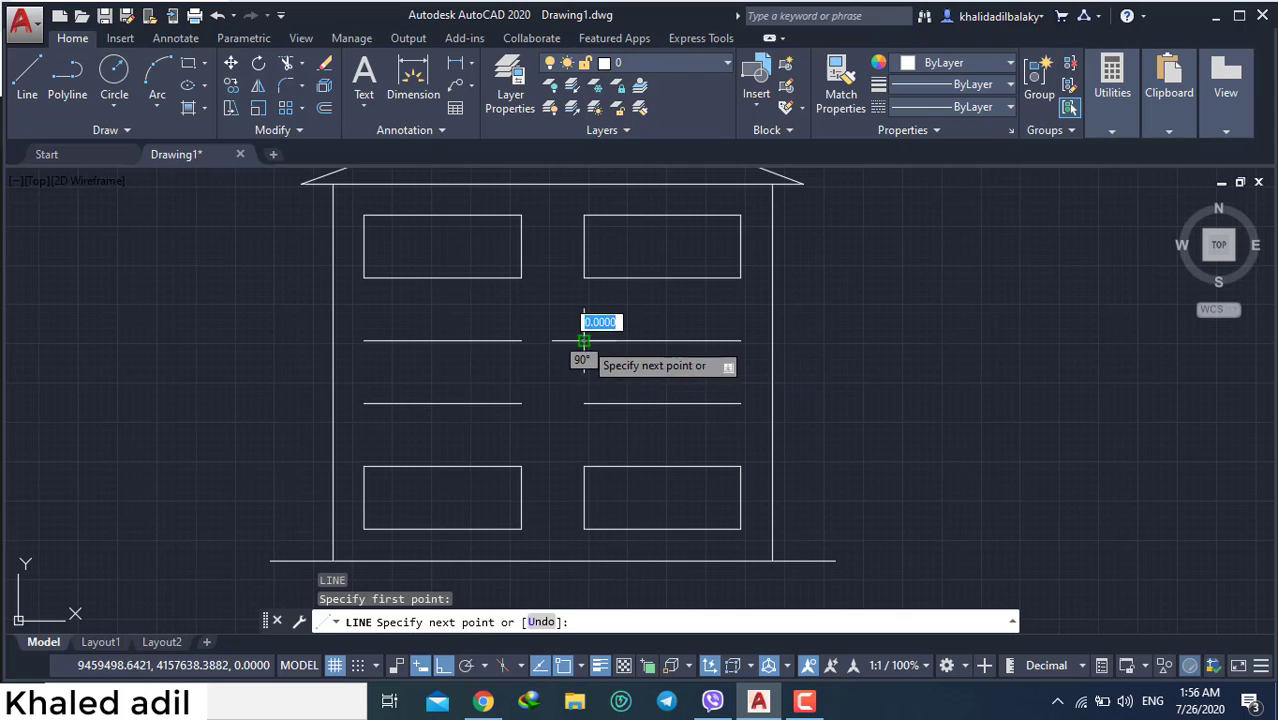
pyautogui.click(584, 404)
pyautogui.press('Escape')
pyautogui.press('Return')
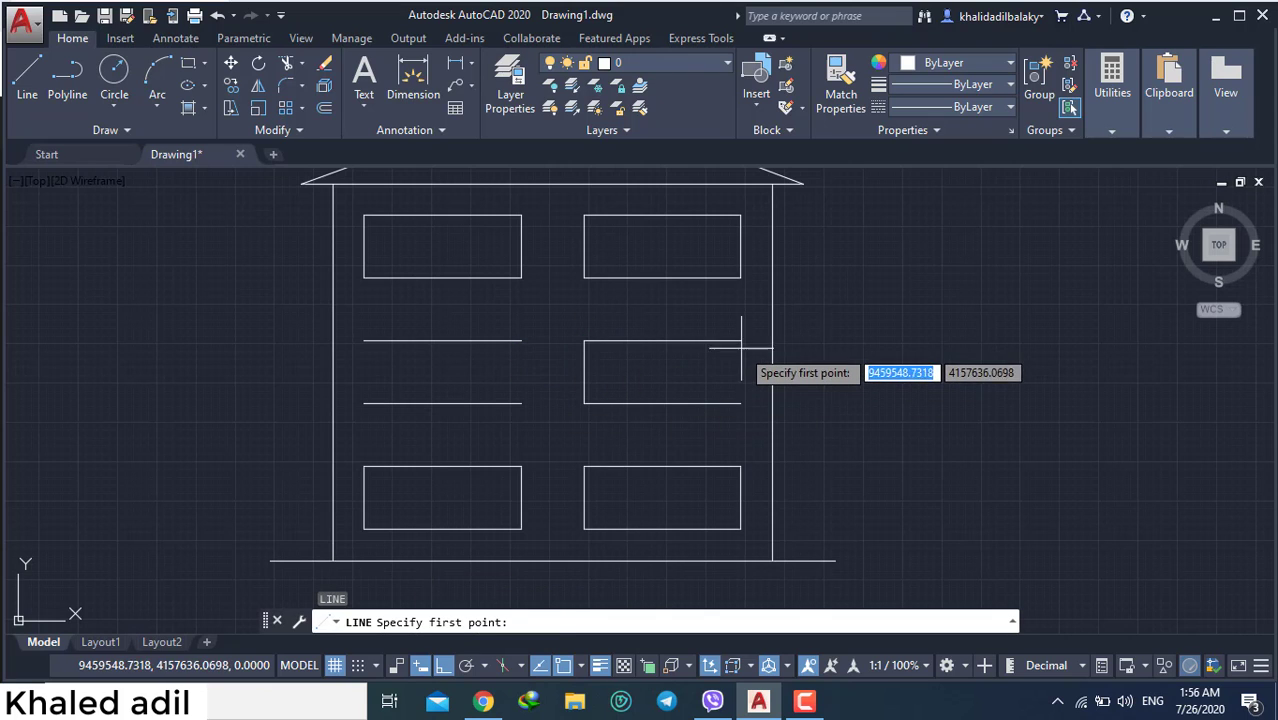
pyautogui.click(741, 341)
pyautogui.click(741, 404)
pyautogui.press('Escape')
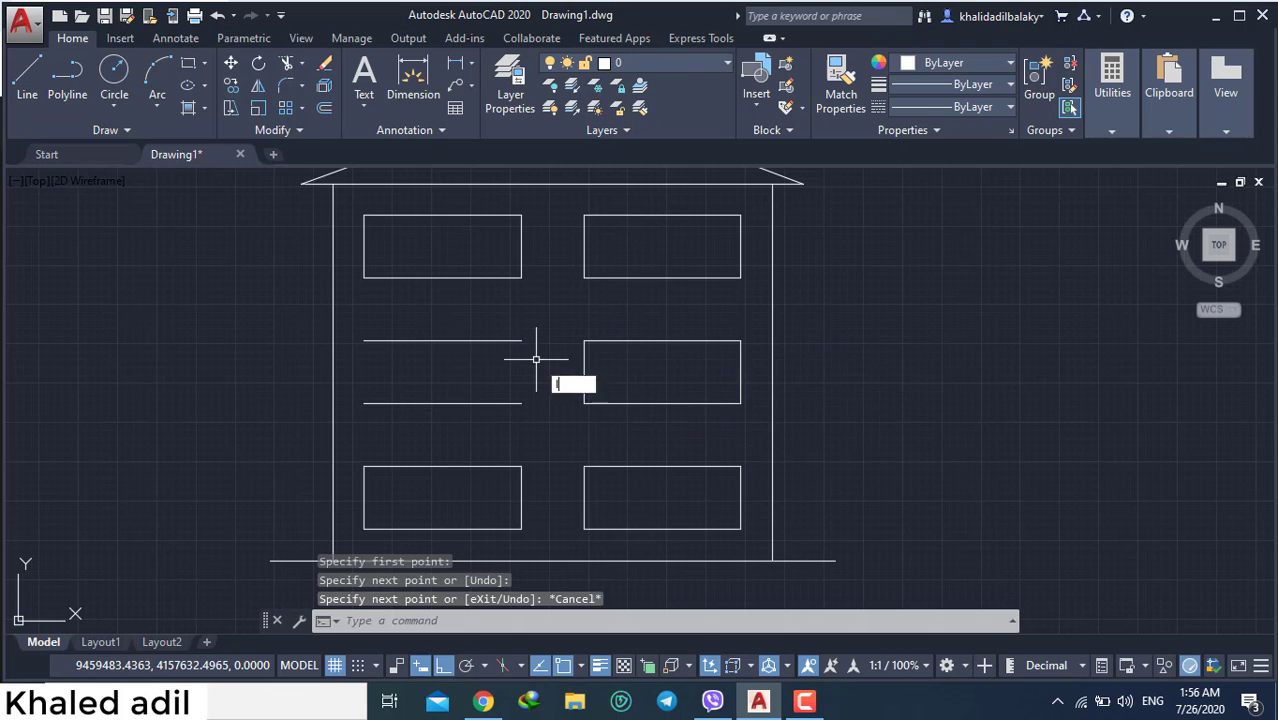
# Draw the right side of the middle left window between the right ends of its horizontal lines
pyautogui.press('Return')
pyautogui.click(521, 341)
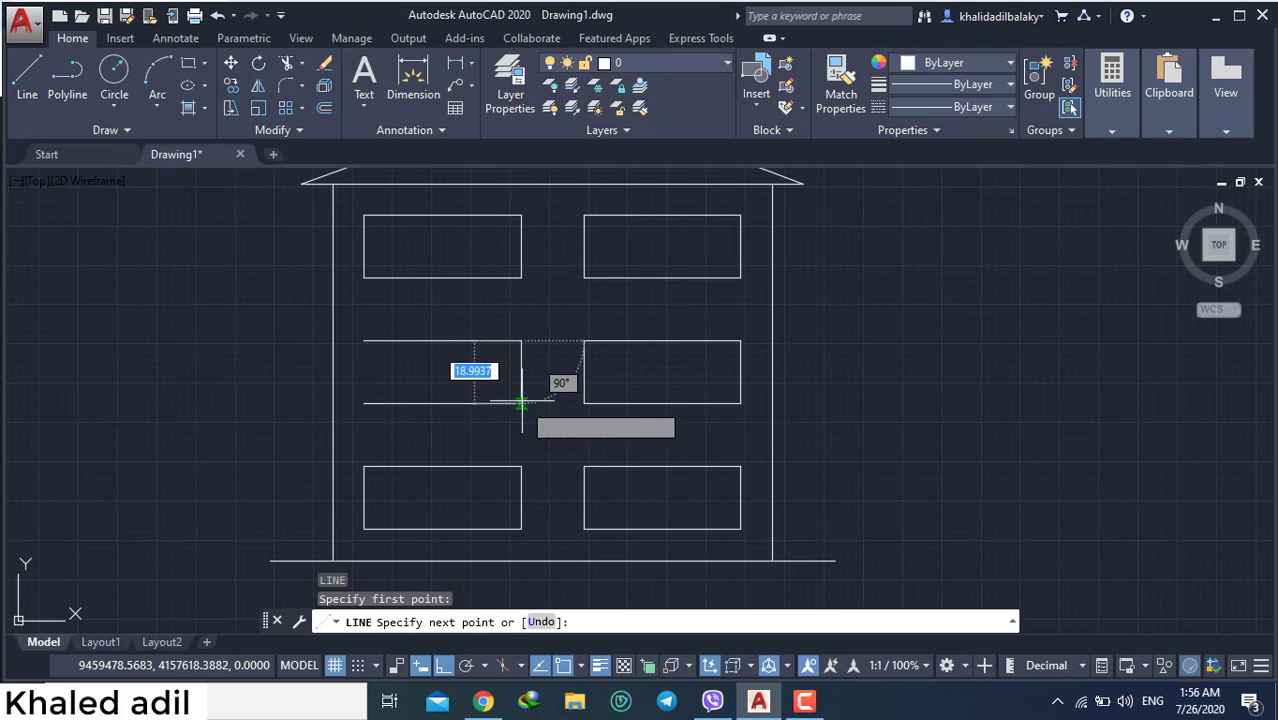
pyautogui.click(521, 404)
pyautogui.press('Escape')
# Offset the right side of the middle left window 50 units to the left to close the window
pyautogui.write('Og')
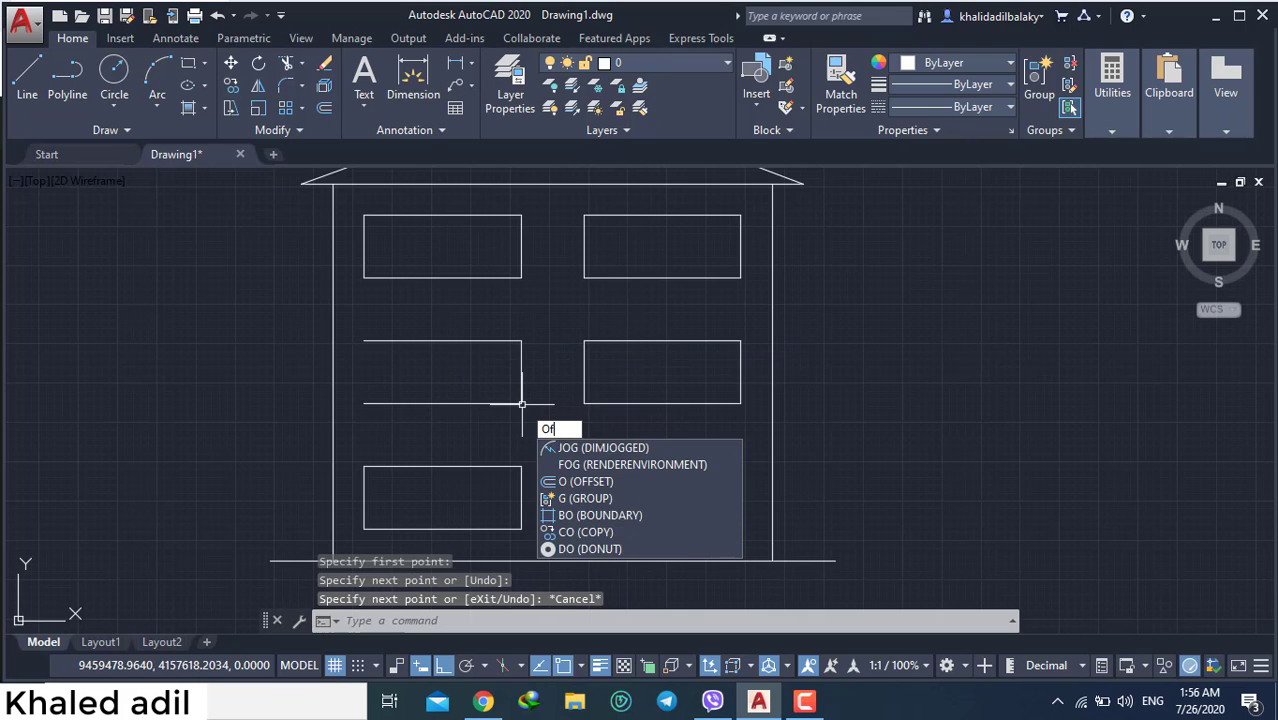
pyautogui.press('Return')
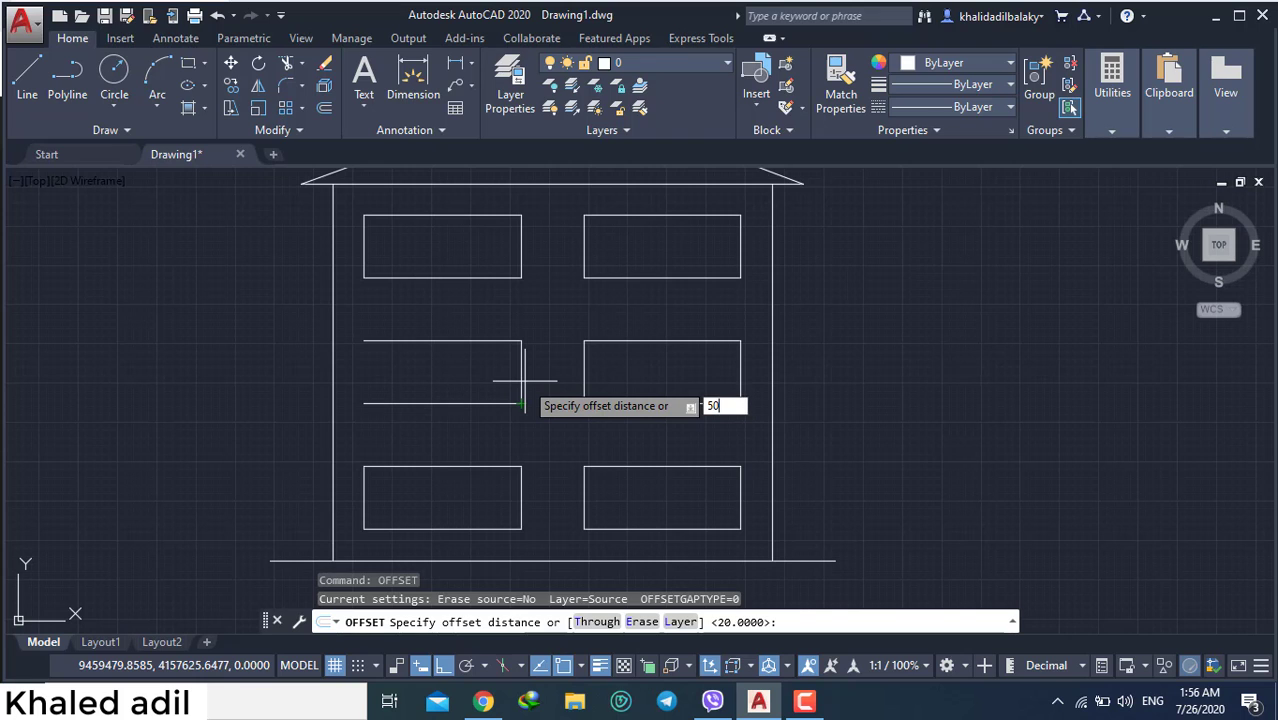
pyautogui.press('Return')
pyautogui.click(520, 377)
pyautogui.click(410, 382)
pyautogui.scroll(-6, 411, 383)
pyautogui.moveTo(465, 357); pyautogui.dragTo(550, 356, button='middle')
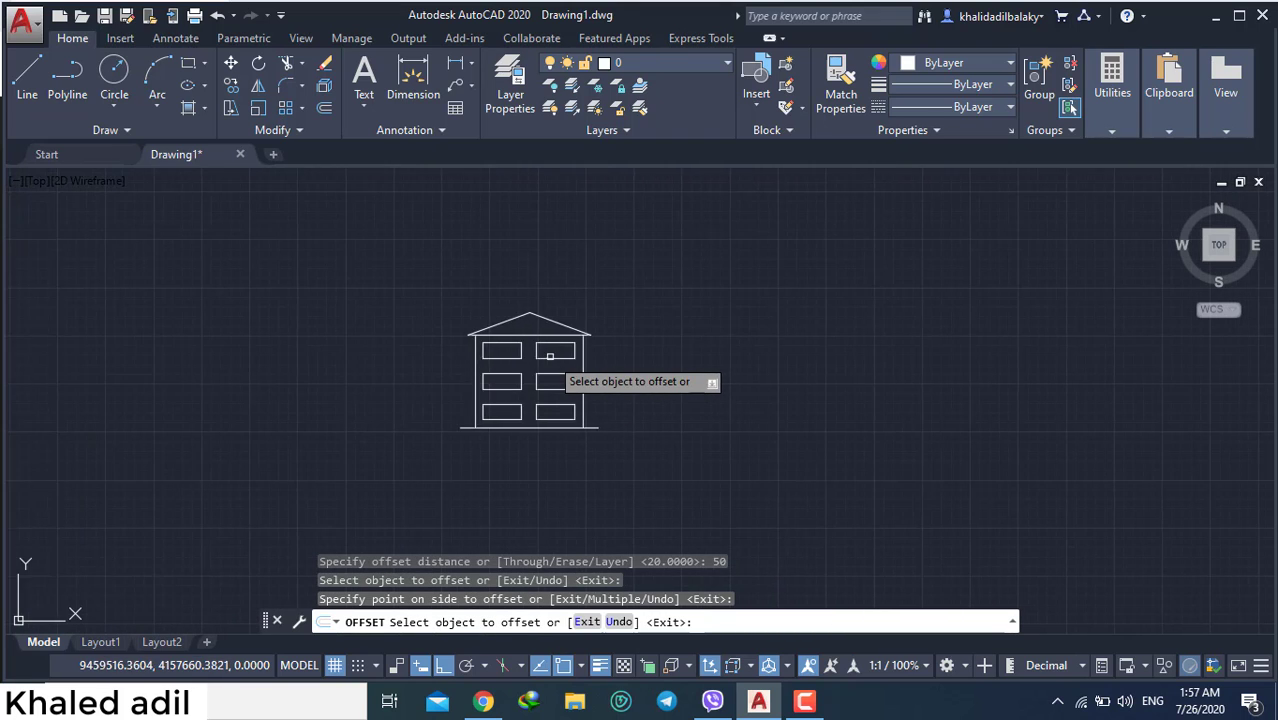
pyautogui.scroll(3, 549, 356)
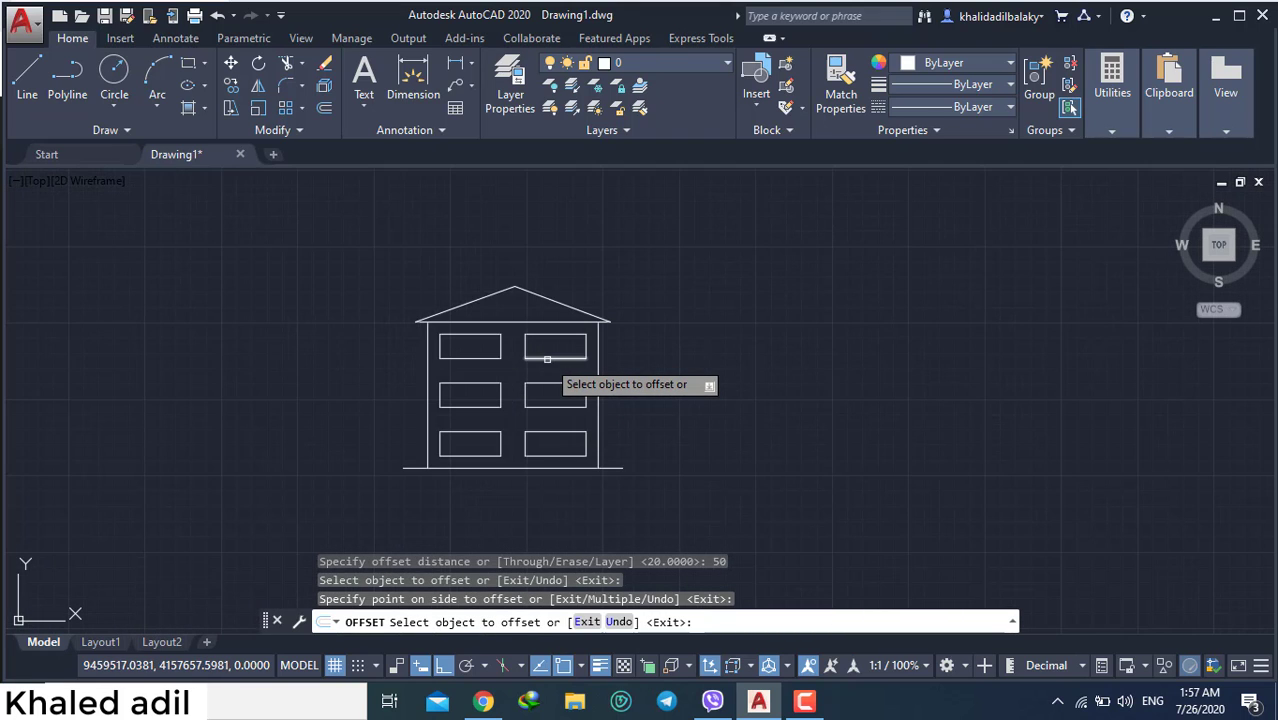
pyautogui.press('Escape')
pyautogui.scroll(4, 550, 360)
pyautogui.scroll(-2, 550, 360)
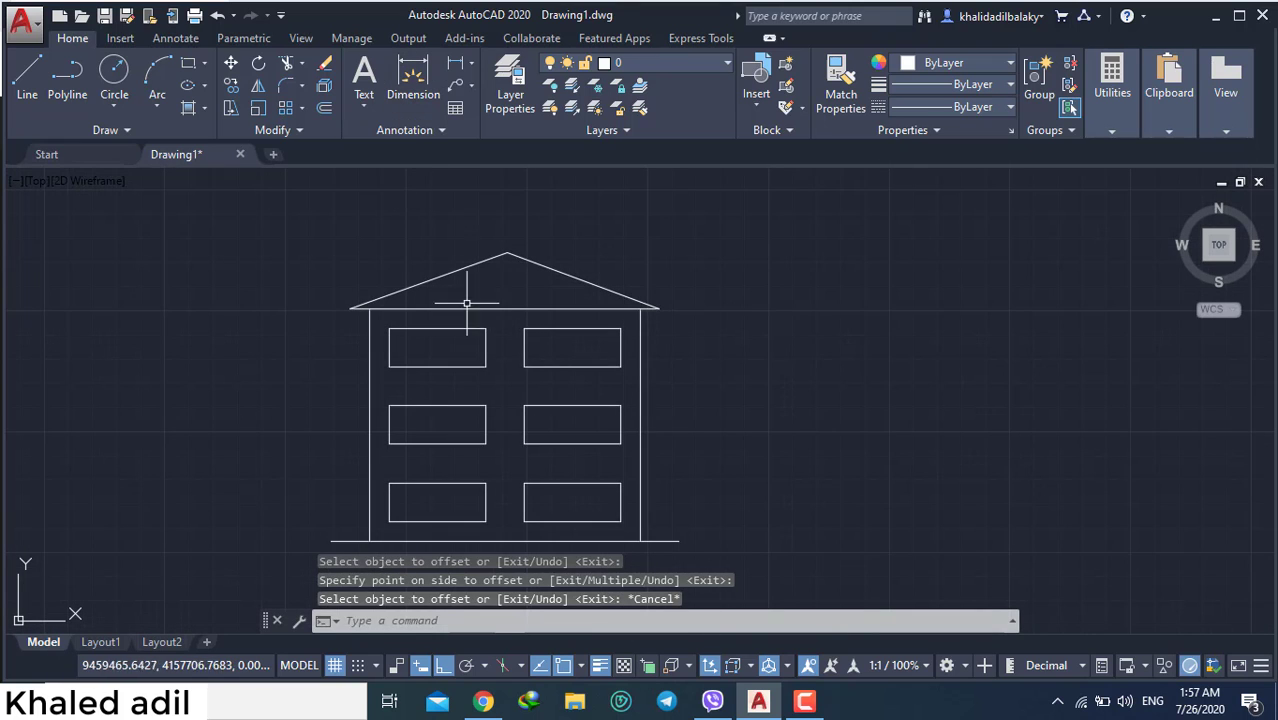
# Try the AR-B816 hatch pattern on the wall area around the windows and undo it
pyautogui.click(203, 106)
pyautogui.click(219, 138)
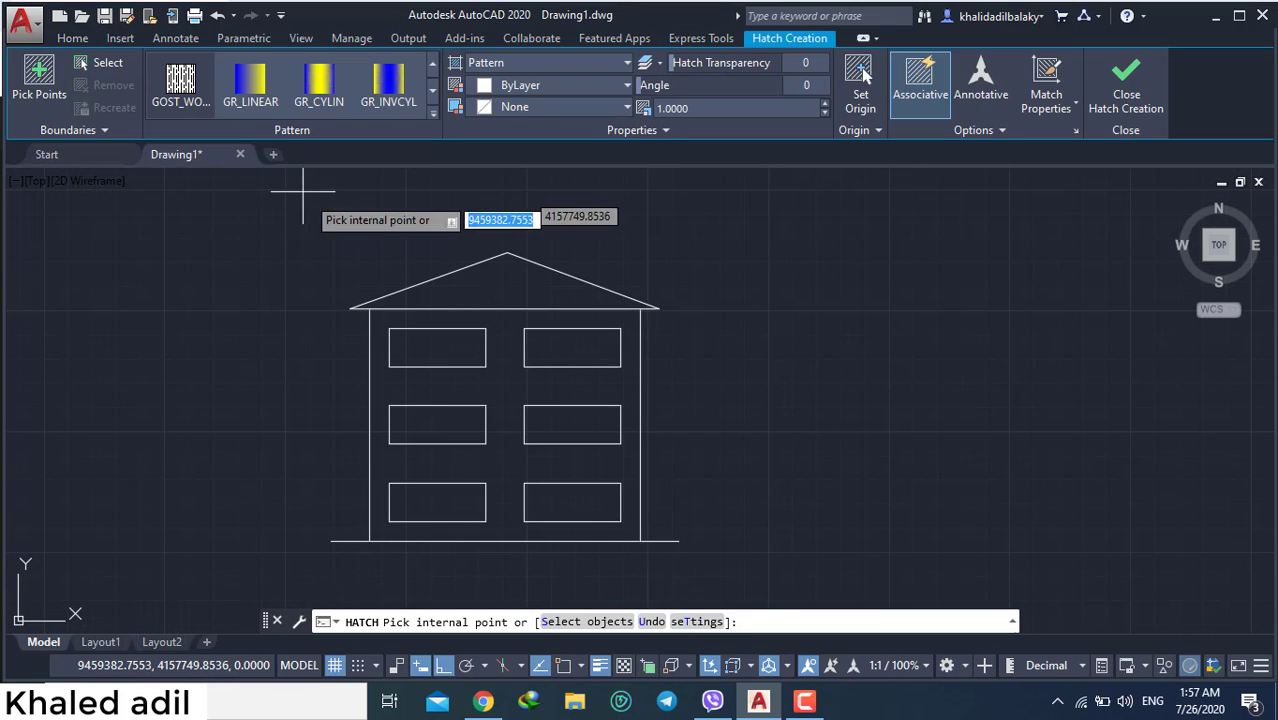
pyautogui.click(433, 113)
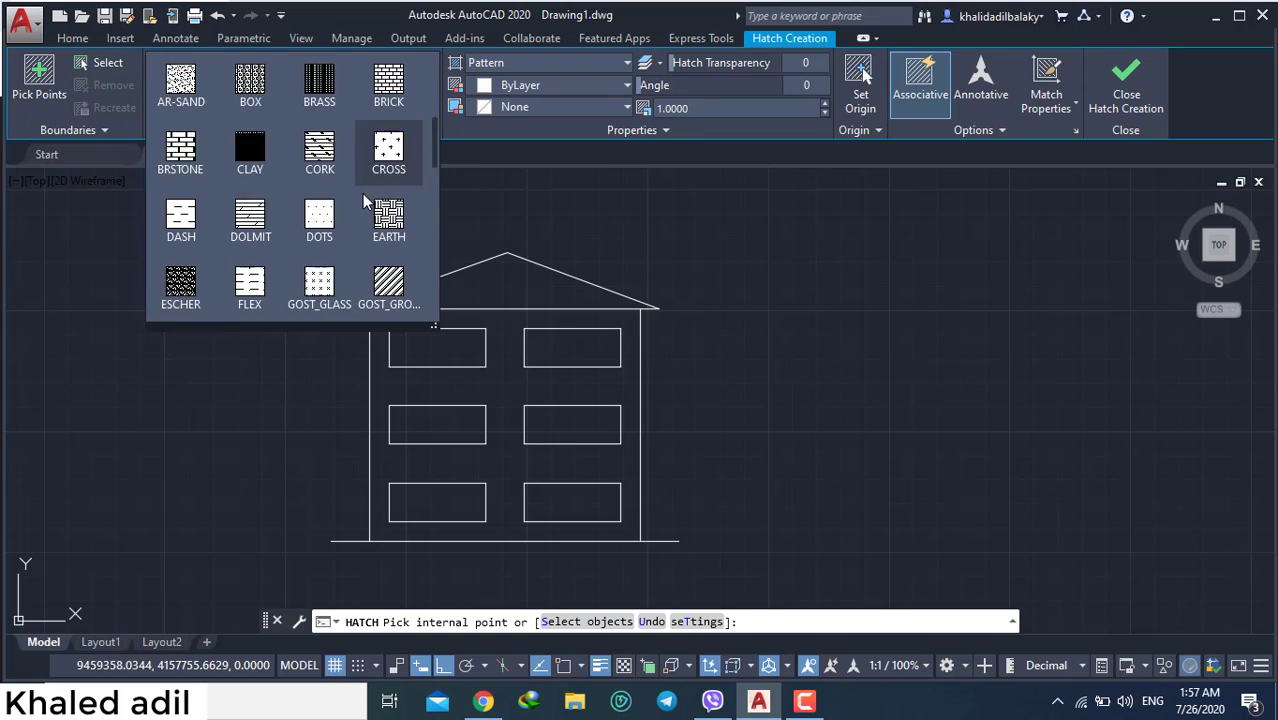
pyautogui.scroll(3, 366, 202)
pyautogui.click(336, 162)
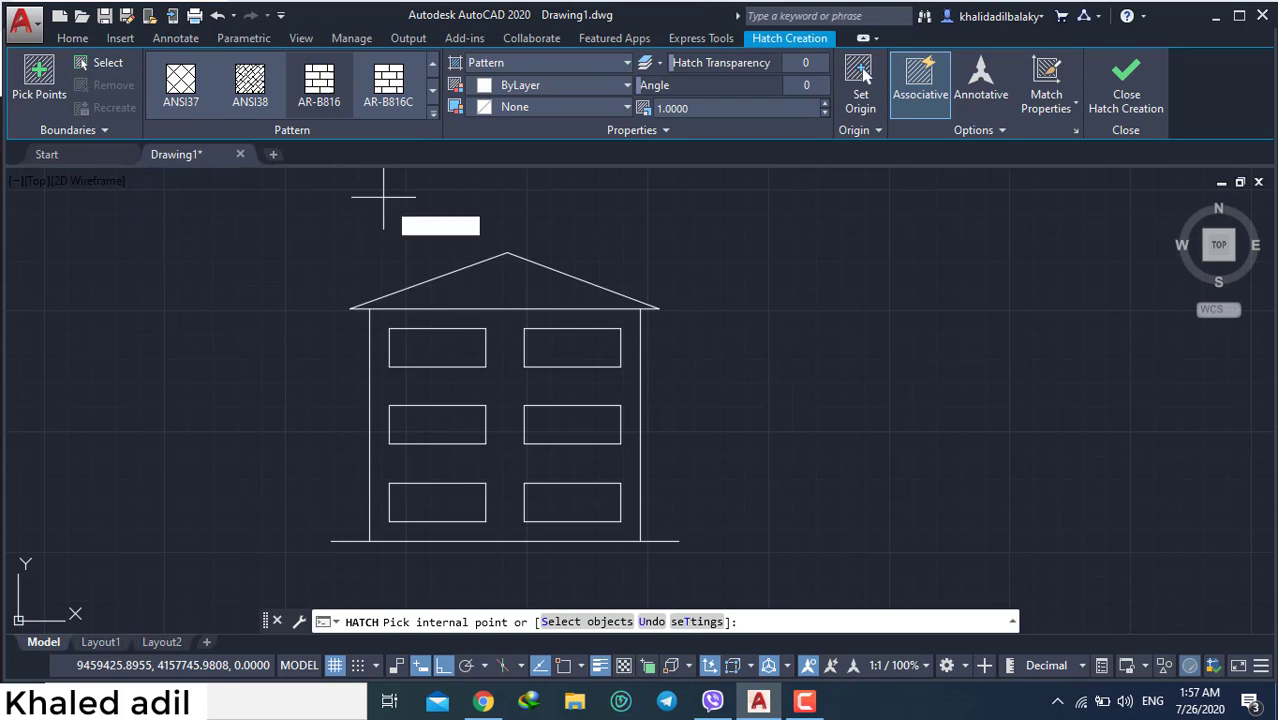
pyautogui.click(508, 364)
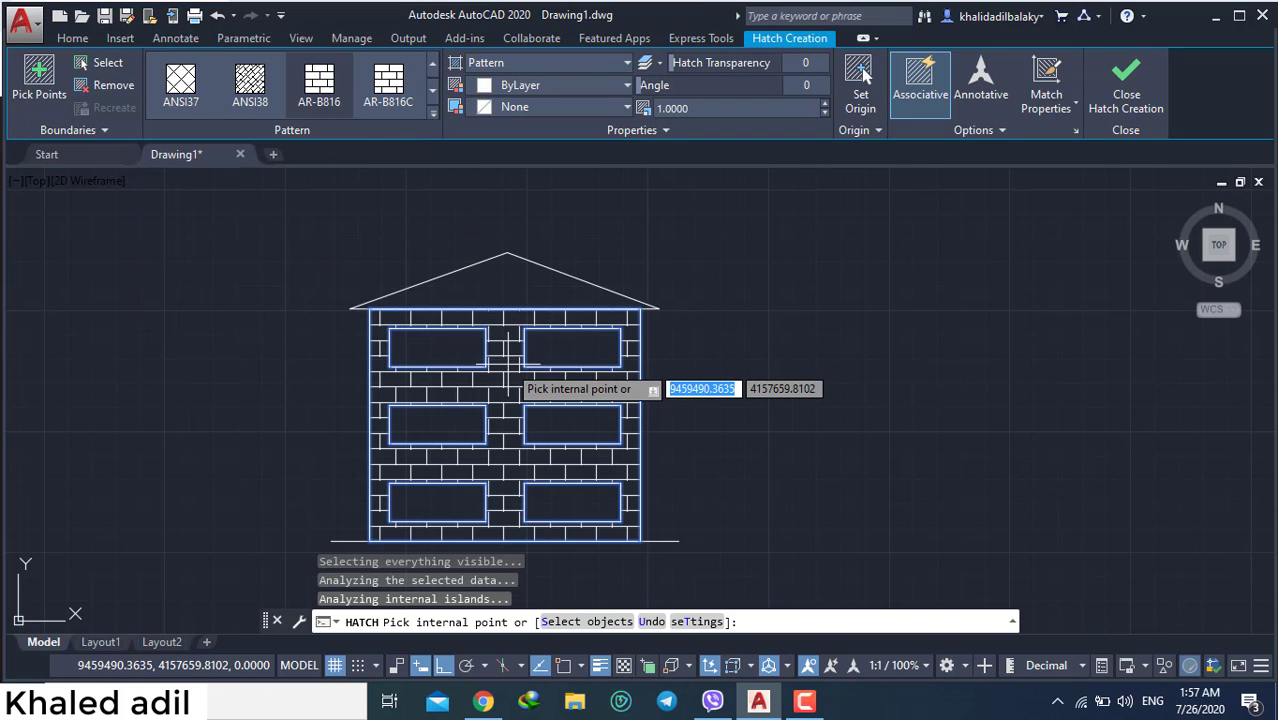
pyautogui.press('Escape')
pyautogui.scroll(-2, 502, 438)
pyautogui.scroll(2, 501, 446)
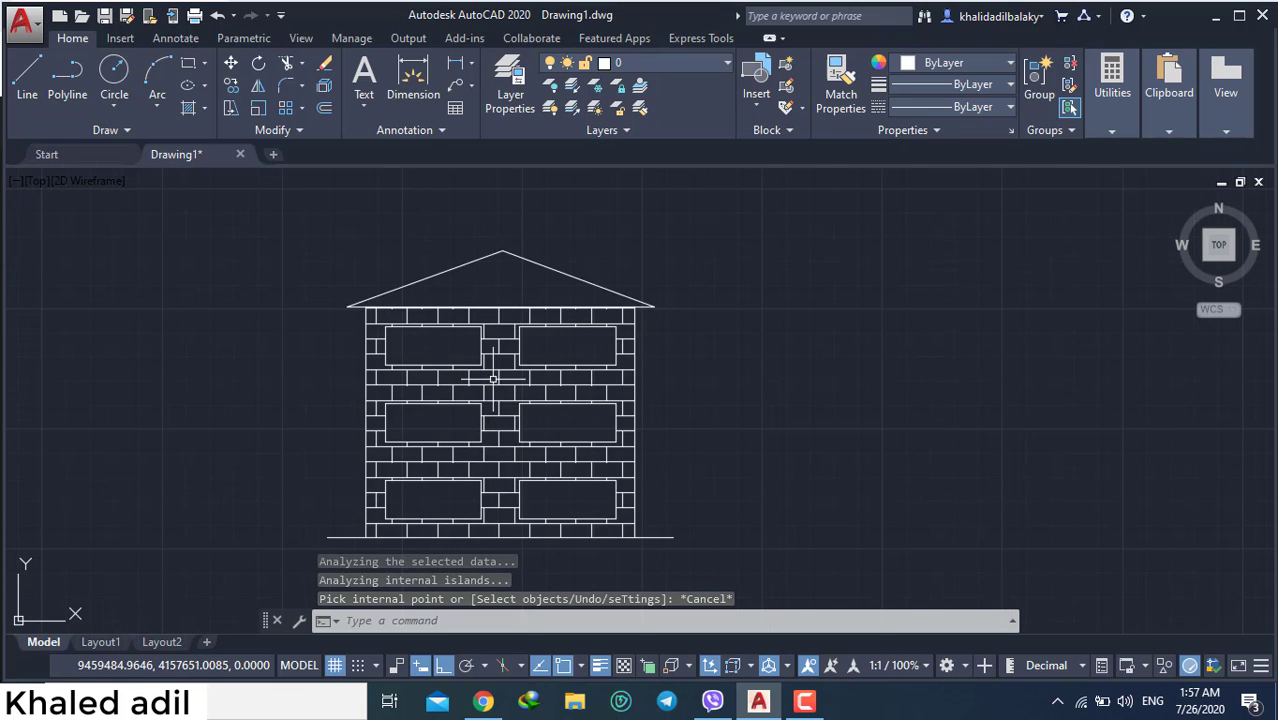
pyautogui.hotkey('ctrl', 'z')
pyautogui.hotkey('ctrl', 'z')
# Hatch the wall area around the windows with the AR-BRSTD brick pattern at scale 1
pyautogui.click(205, 108)
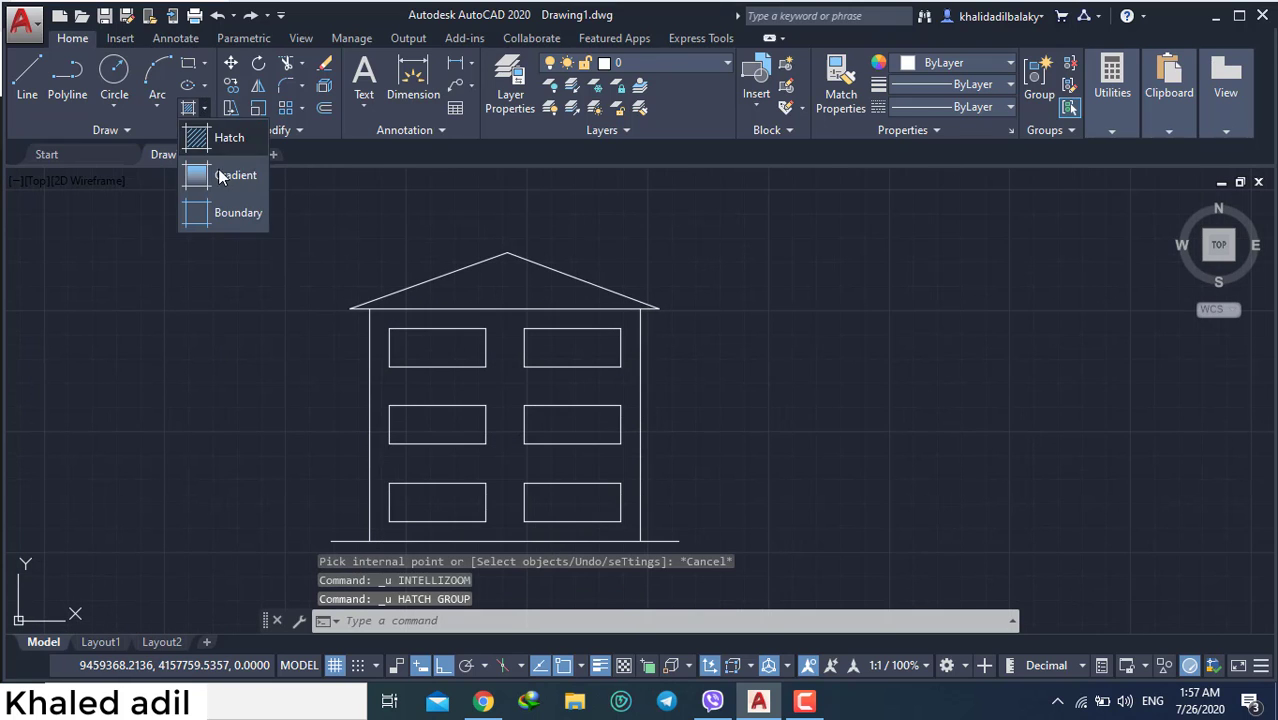
pyautogui.click(238, 138)
pyautogui.click(431, 118)
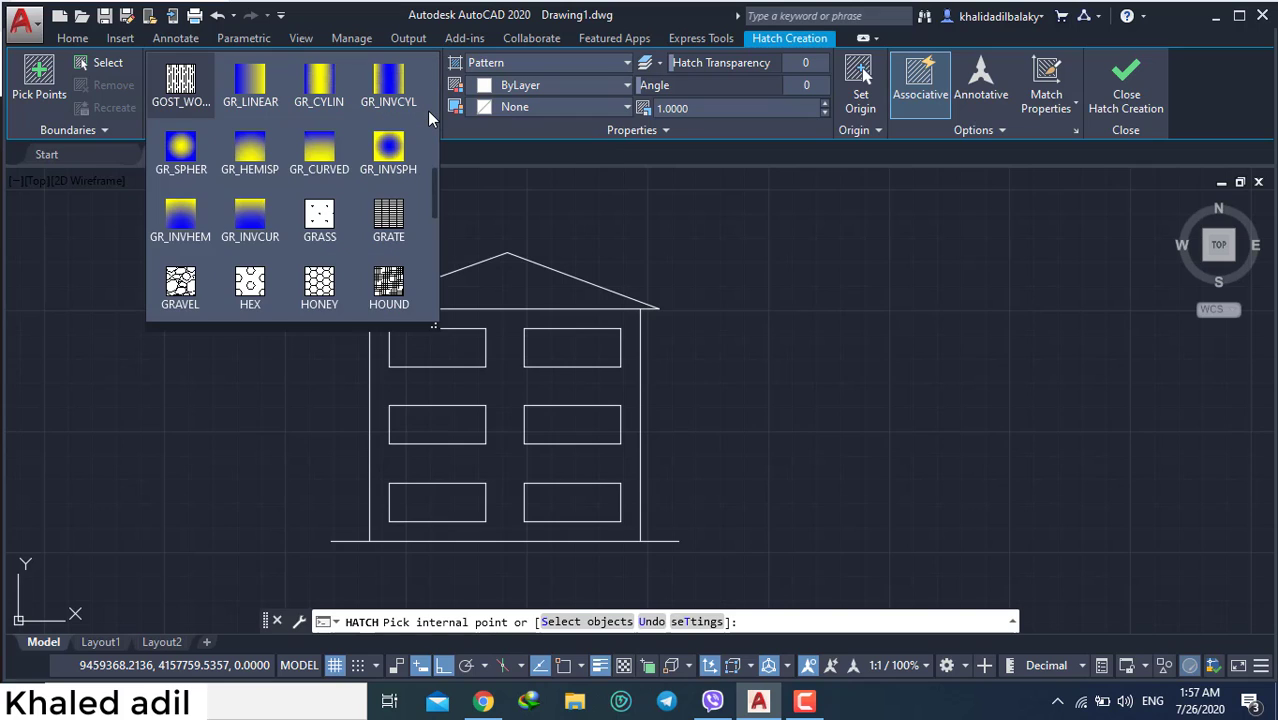
pyautogui.scroll(5, 350, 170)
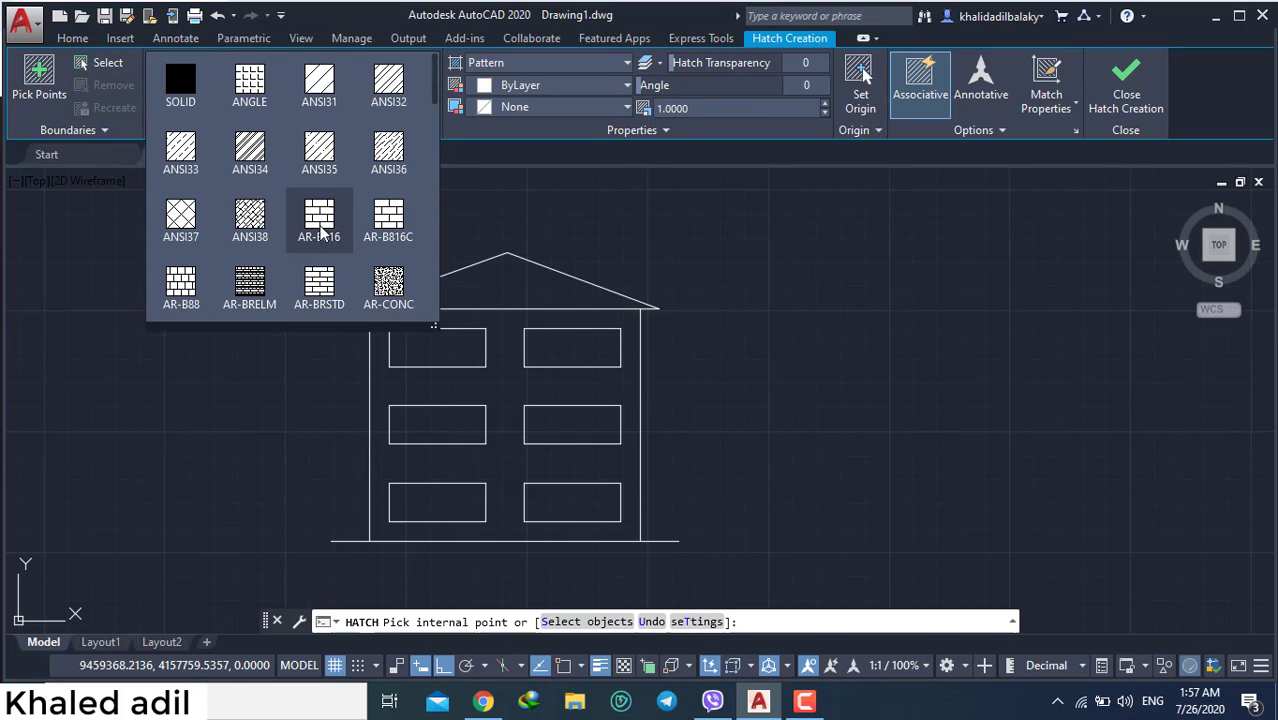
pyautogui.click(181, 285)
pyautogui.click(472, 331)
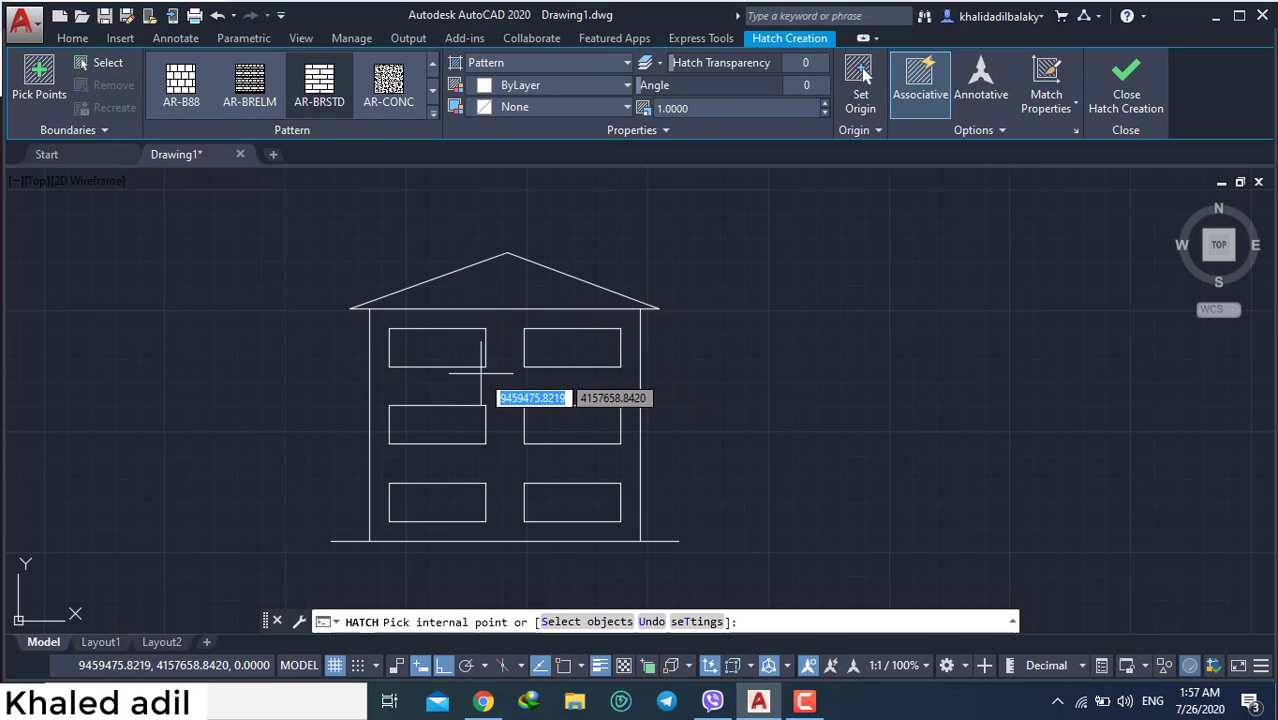
pyautogui.click(512, 418)
pyautogui.press('Escape')
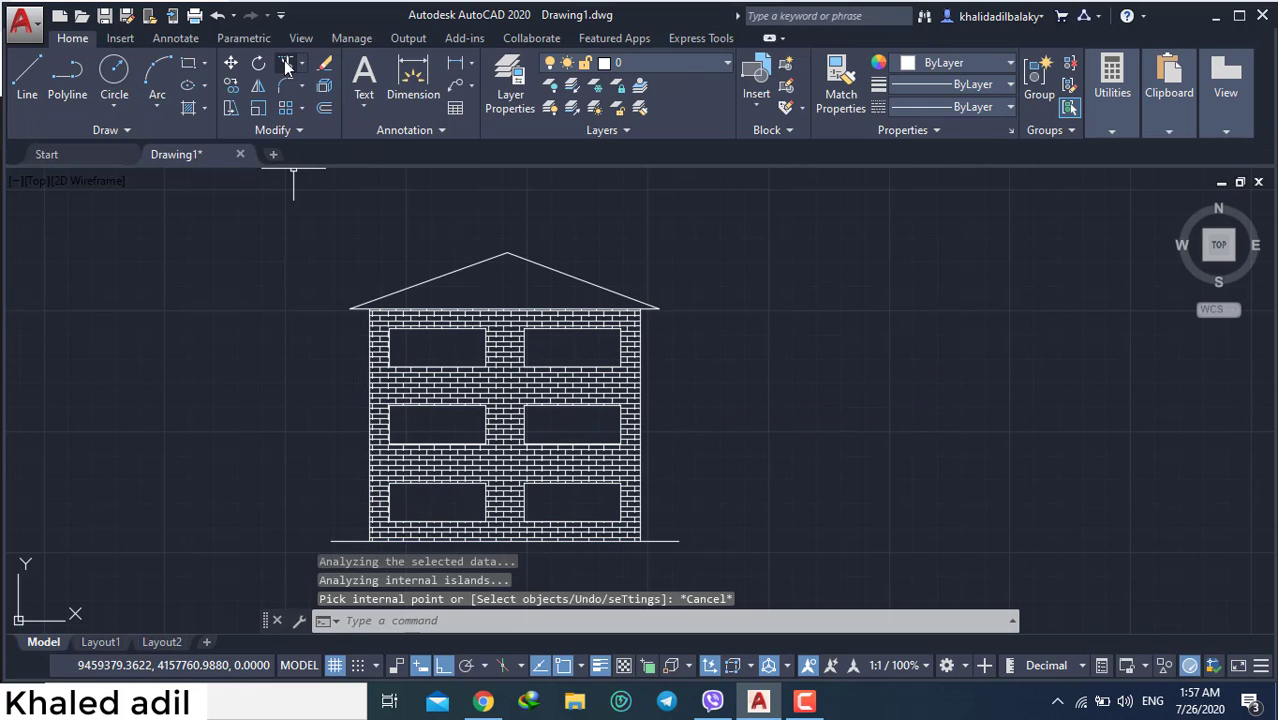
# Hatch the gable roof triangle with the GOST_WOOD pattern
pyautogui.click(206, 108)
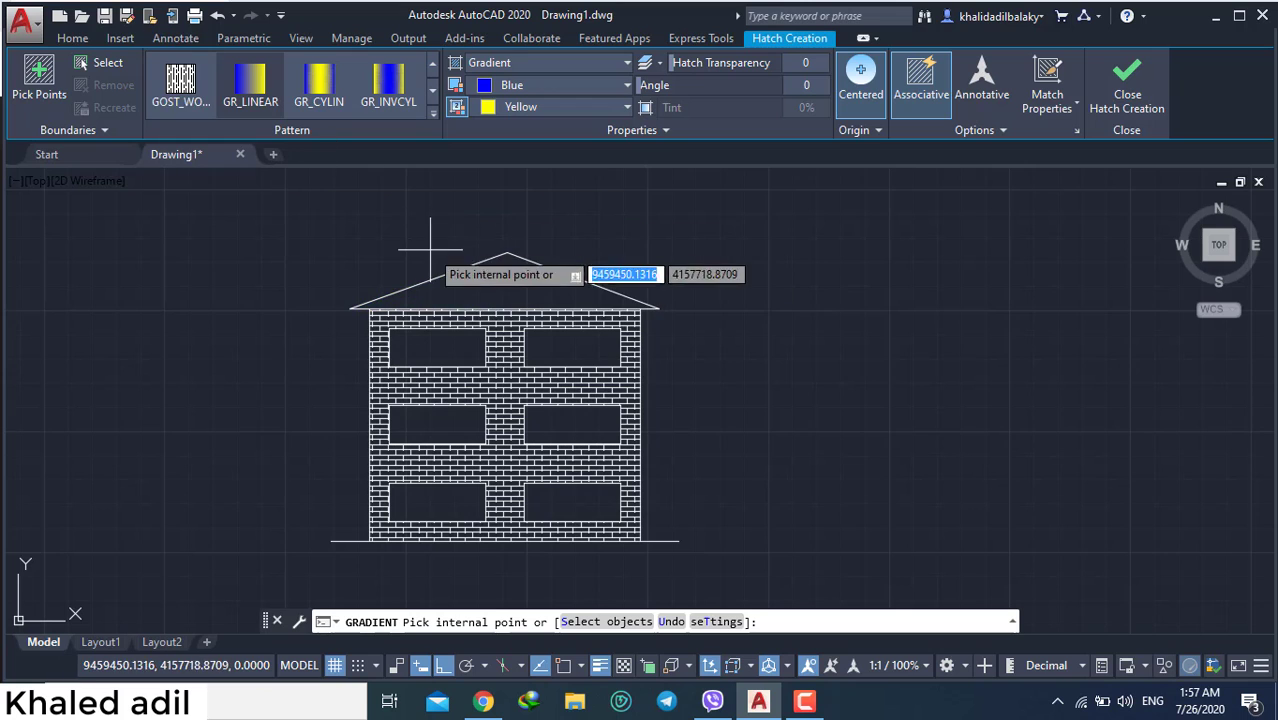
pyautogui.click(180, 85)
pyautogui.press('Escape')
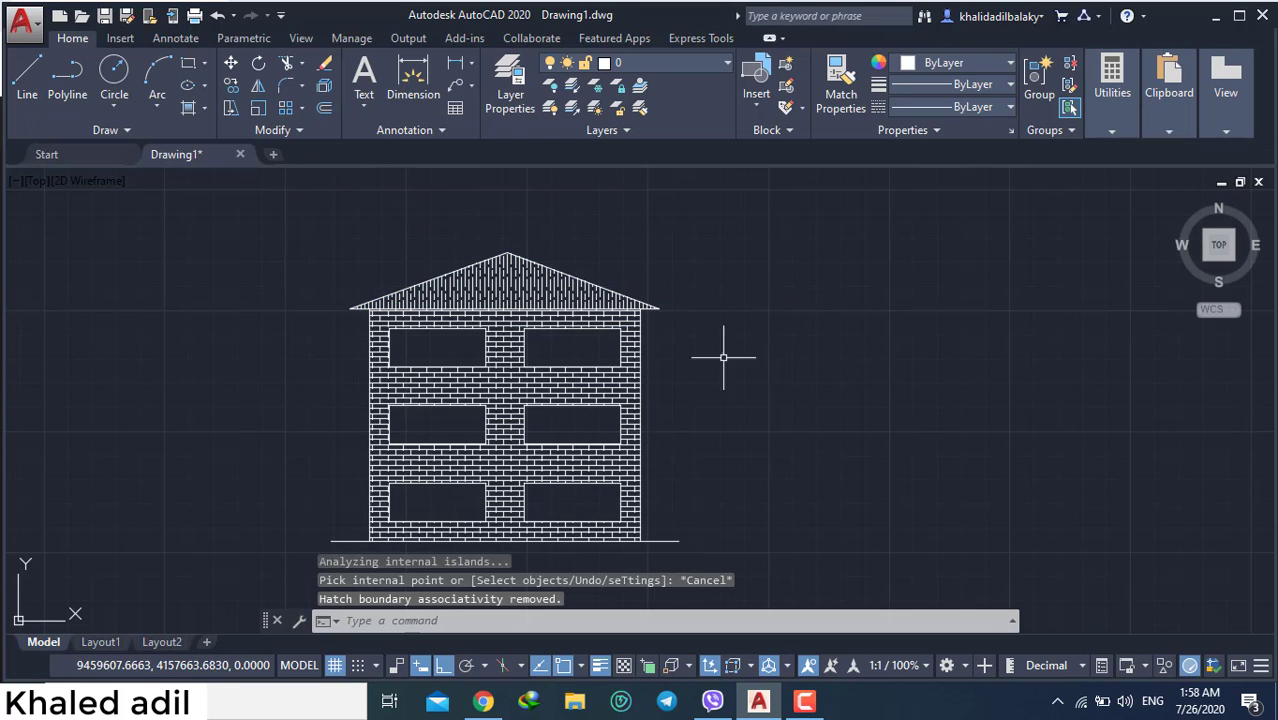
# Examine the hatched brick wall and roof across the whole elevation
pyautogui.scroll(-2, 727, 357)
pyautogui.press('Escape')
pyautogui.moveTo(671, 531); pyautogui.dragTo(751, 293, button='middle')
pyautogui.scroll(5, 736, 331)
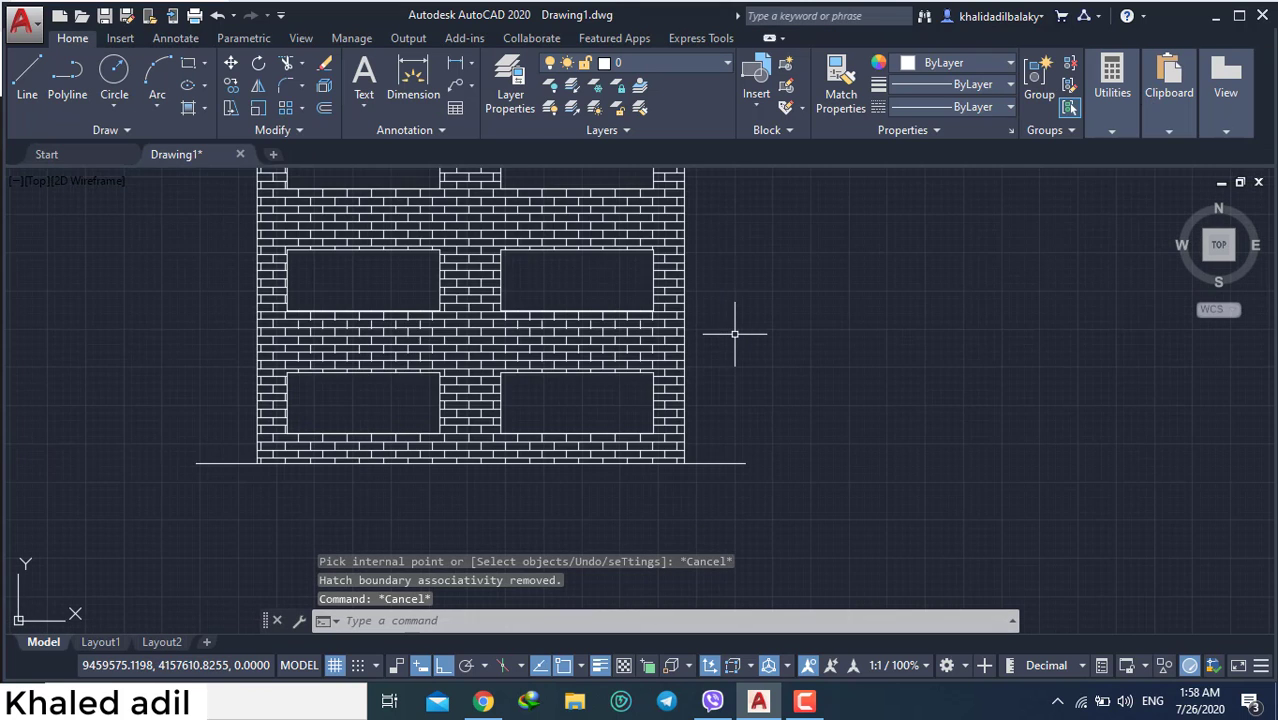
pyautogui.scroll(-2, 750, 451)
pyautogui.scroll(2, 736, 428)
pyautogui.scroll(-2, 727, 405)
pyautogui.moveTo(727, 405); pyautogui.dragTo(638, 361, button='middle')
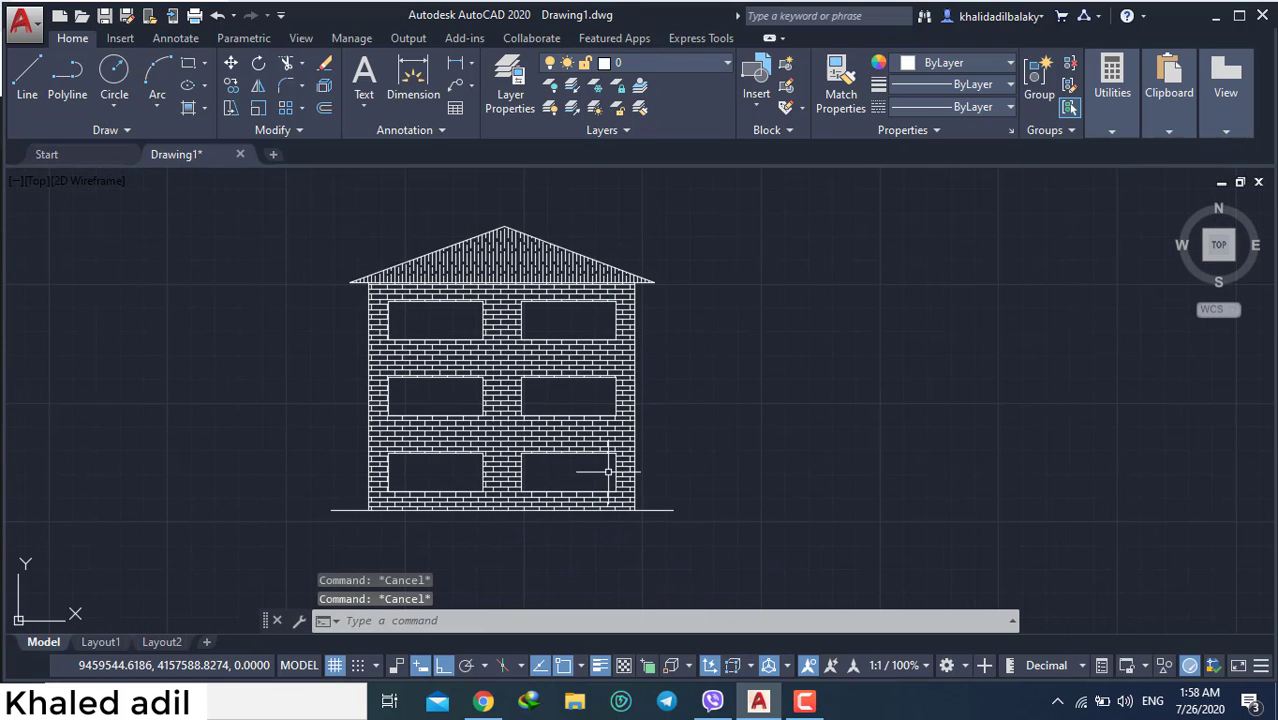
# Select all the outline lines of the two upper windows
pyautogui.scroll(4, 570, 301)
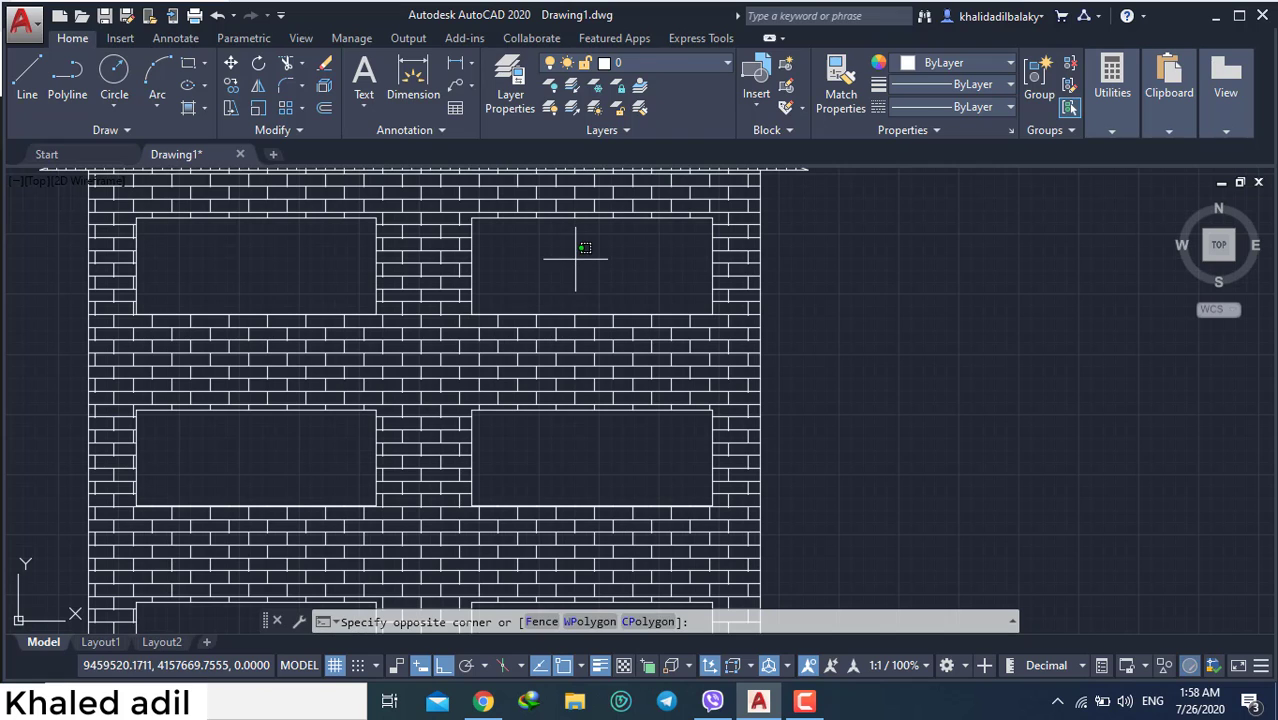
pyautogui.press('Escape')
pyautogui.moveTo(830, 265); pyautogui.dragTo(809, 361, button='middle')
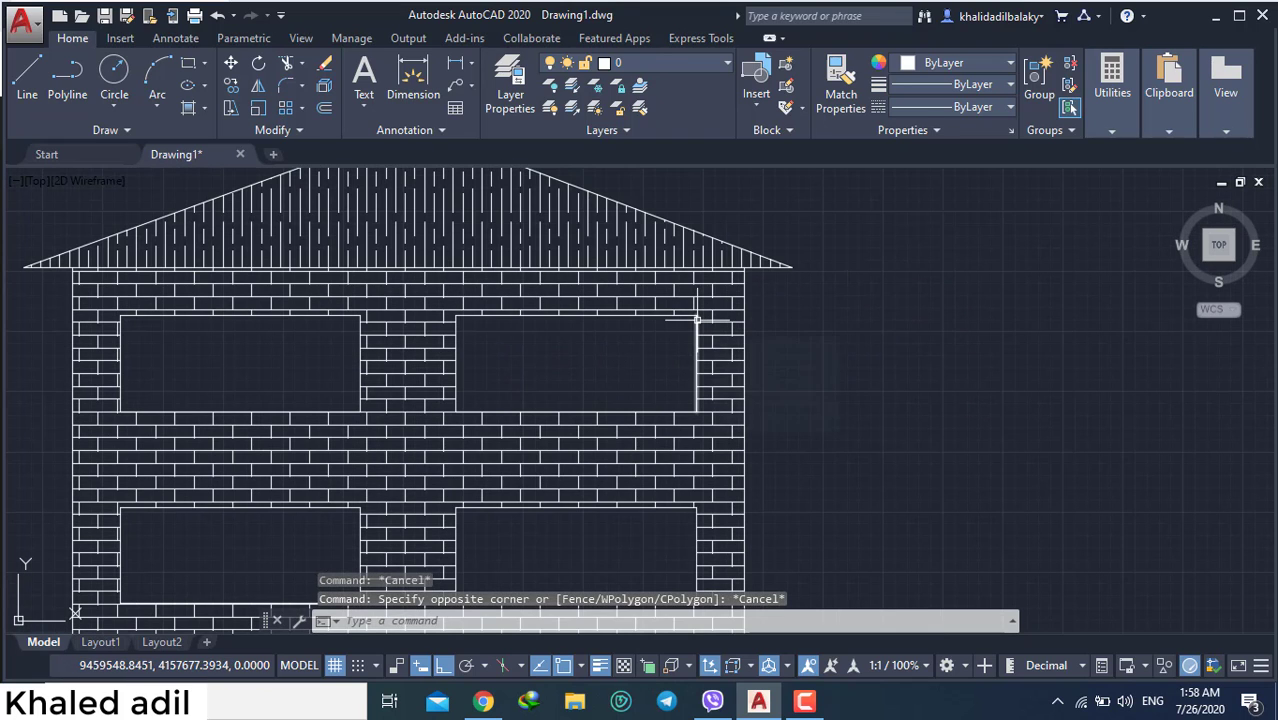
pyautogui.click(697, 335)
pyautogui.click(652, 316)
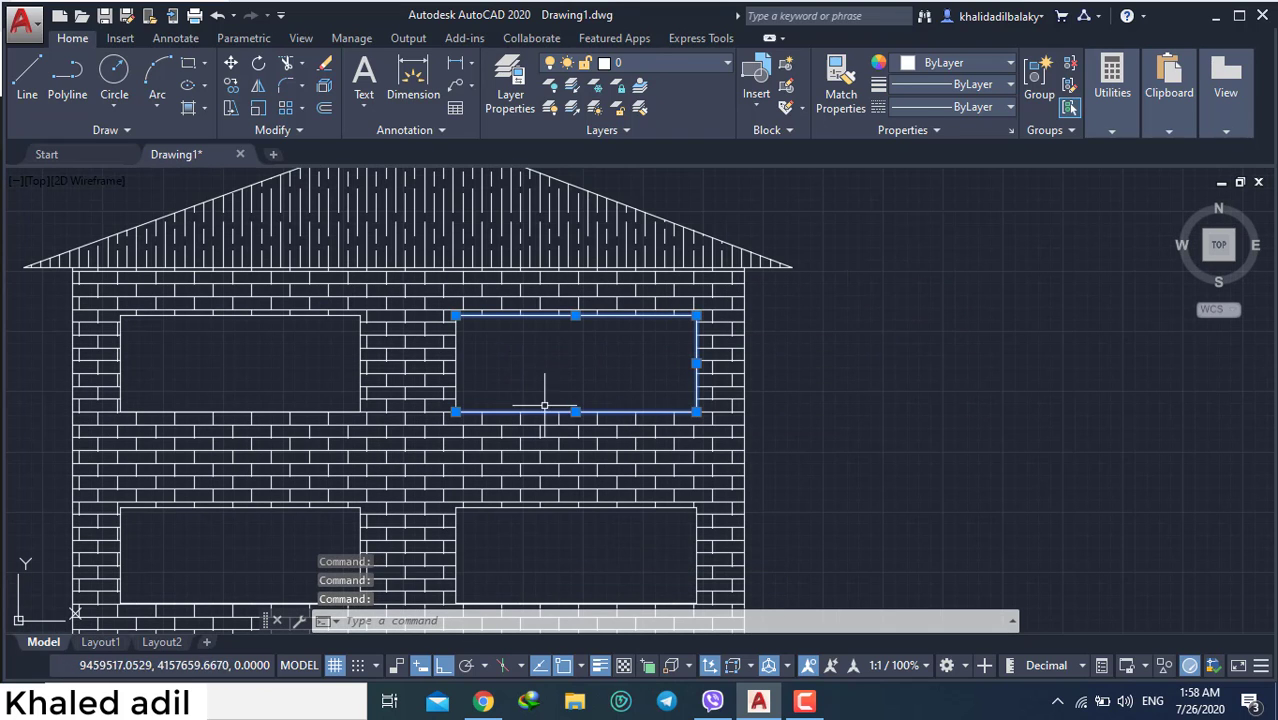
pyautogui.click(456, 361)
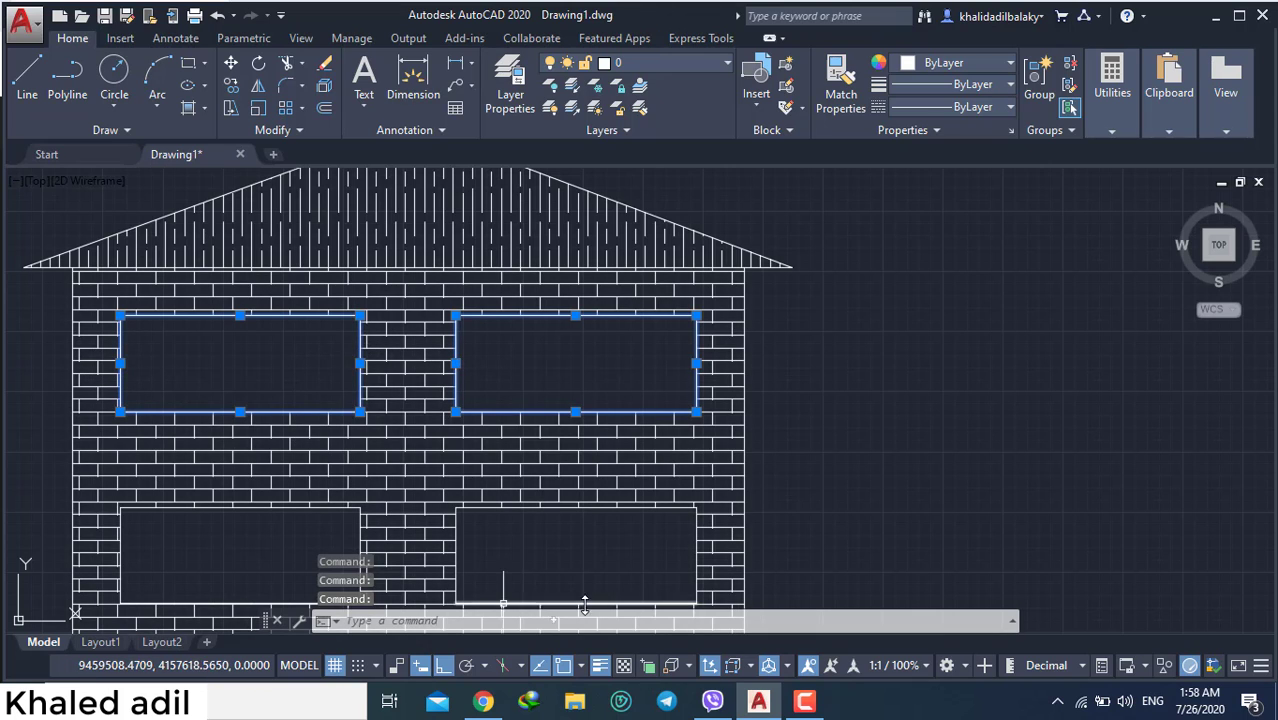
pyautogui.press('Escape')
# Add the outline lines of the two middle windows to the selection
pyautogui.click(666, 507)
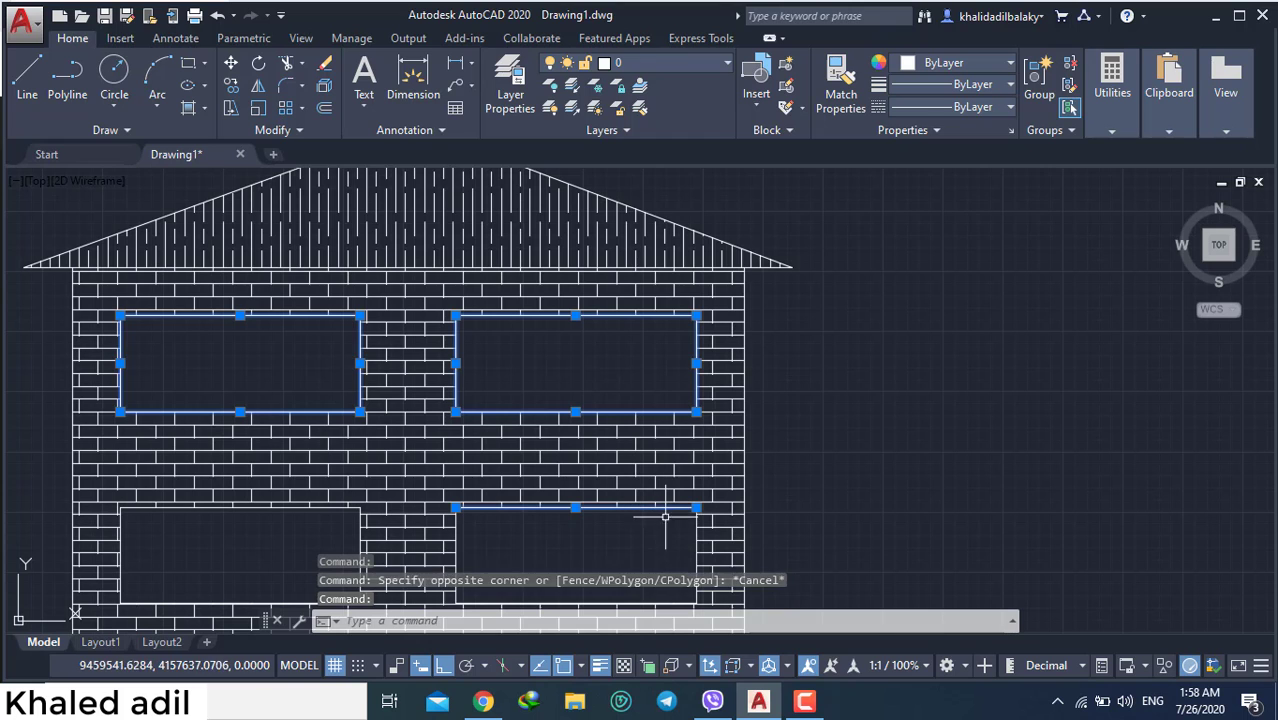
pyautogui.click(696, 546)
pyautogui.scroll(-2, 499, 434)
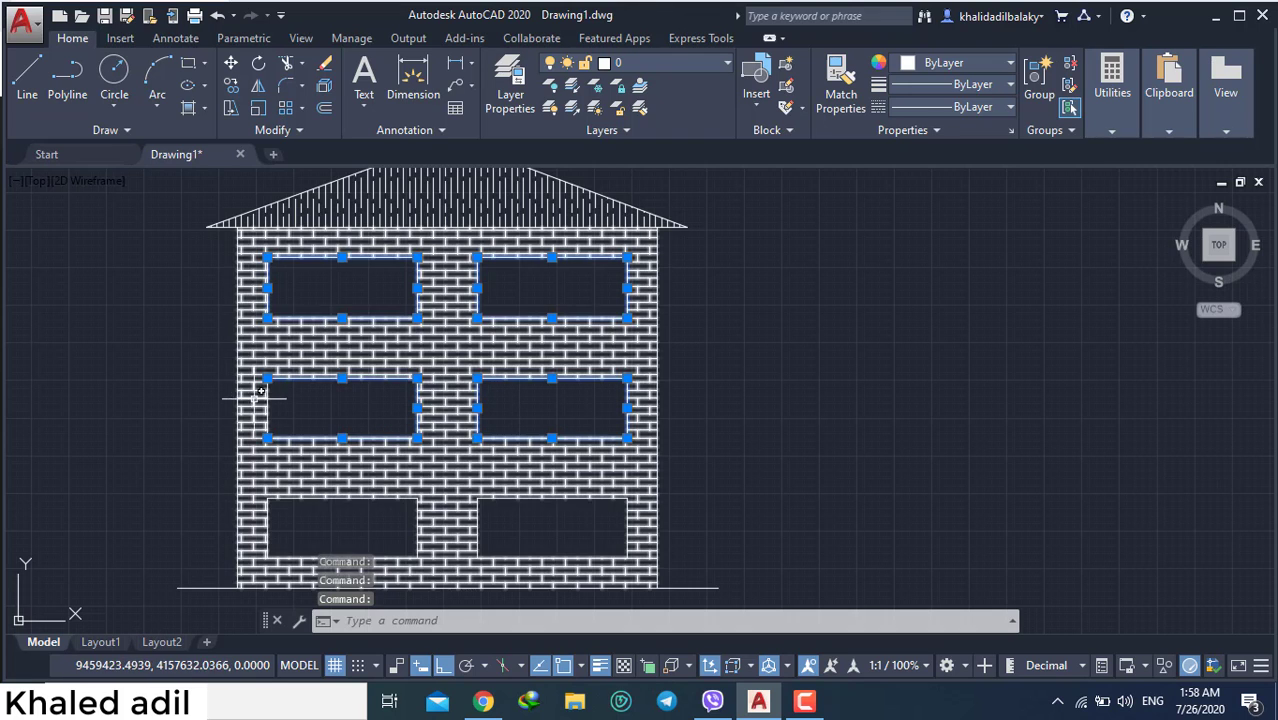
pyautogui.scroll(5, 258, 405)
pyautogui.click(294, 395)
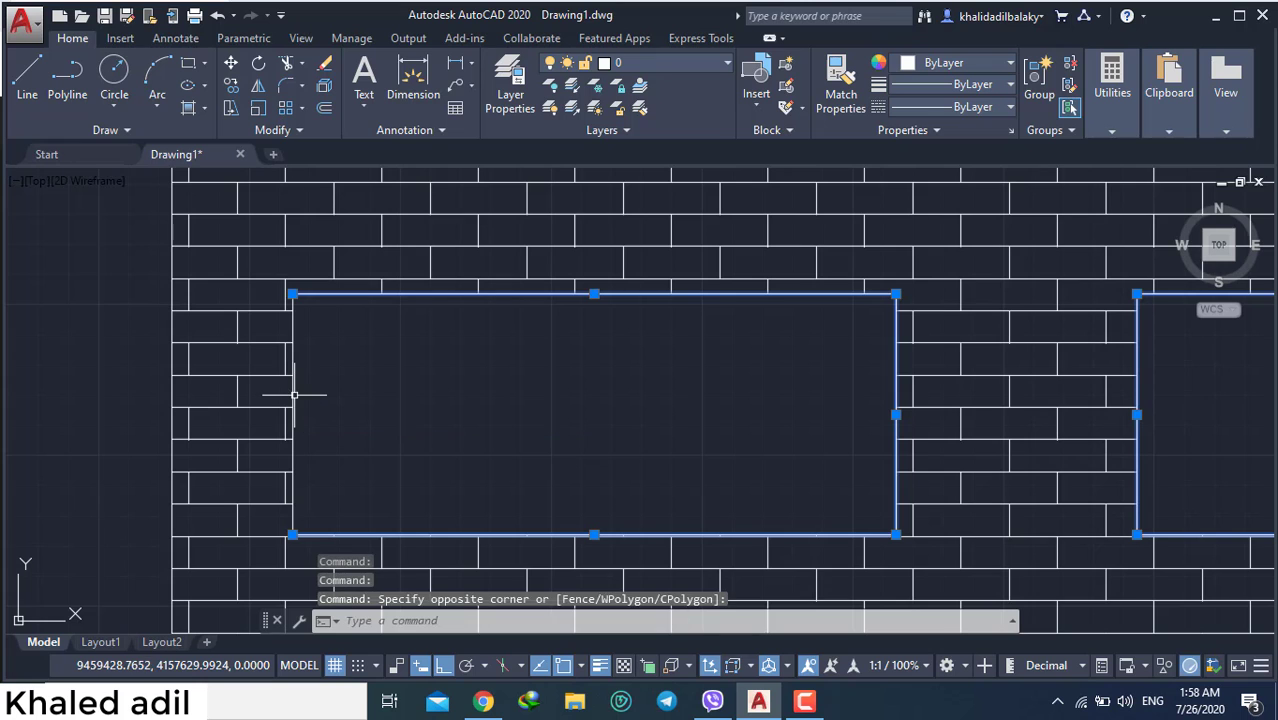
# Add the outline lines of the two bottom windows so all six windows are selected
pyautogui.press('Escape')
pyautogui.scroll(-6, 293, 392)
pyautogui.scroll(5, 425, 350)
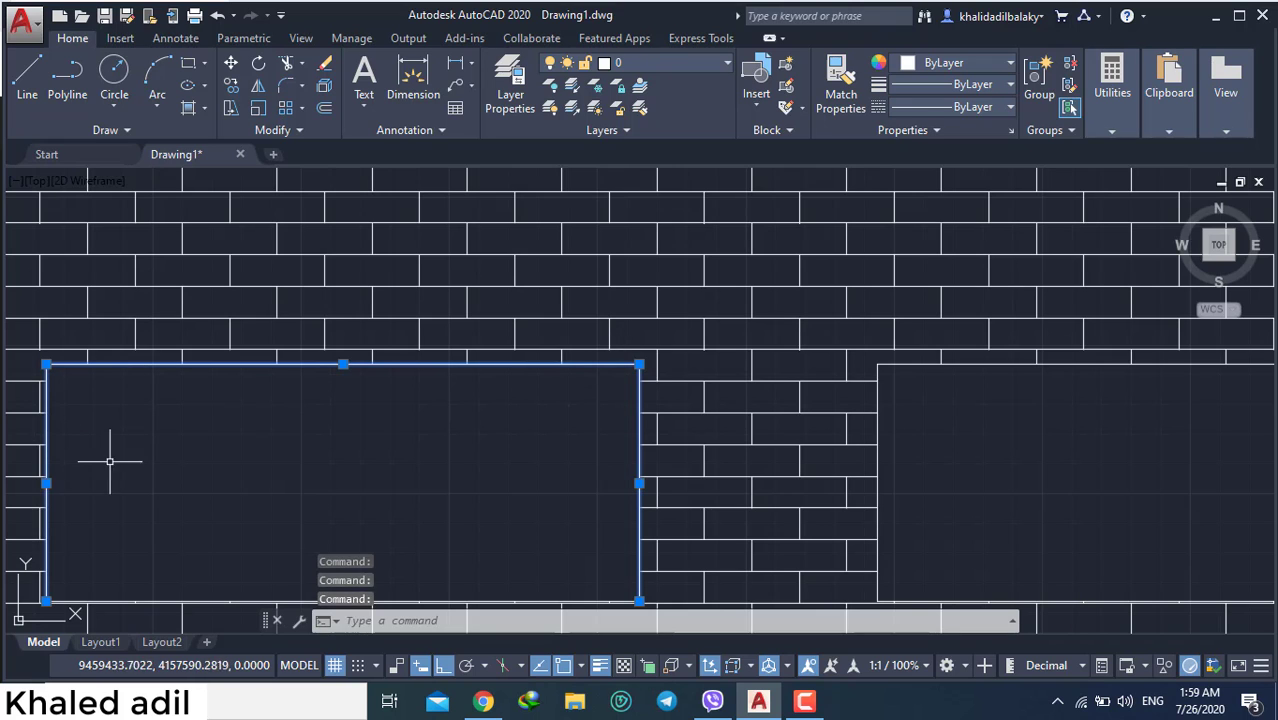
pyautogui.moveTo(110, 461); pyautogui.dragTo(180, 316, button='middle')
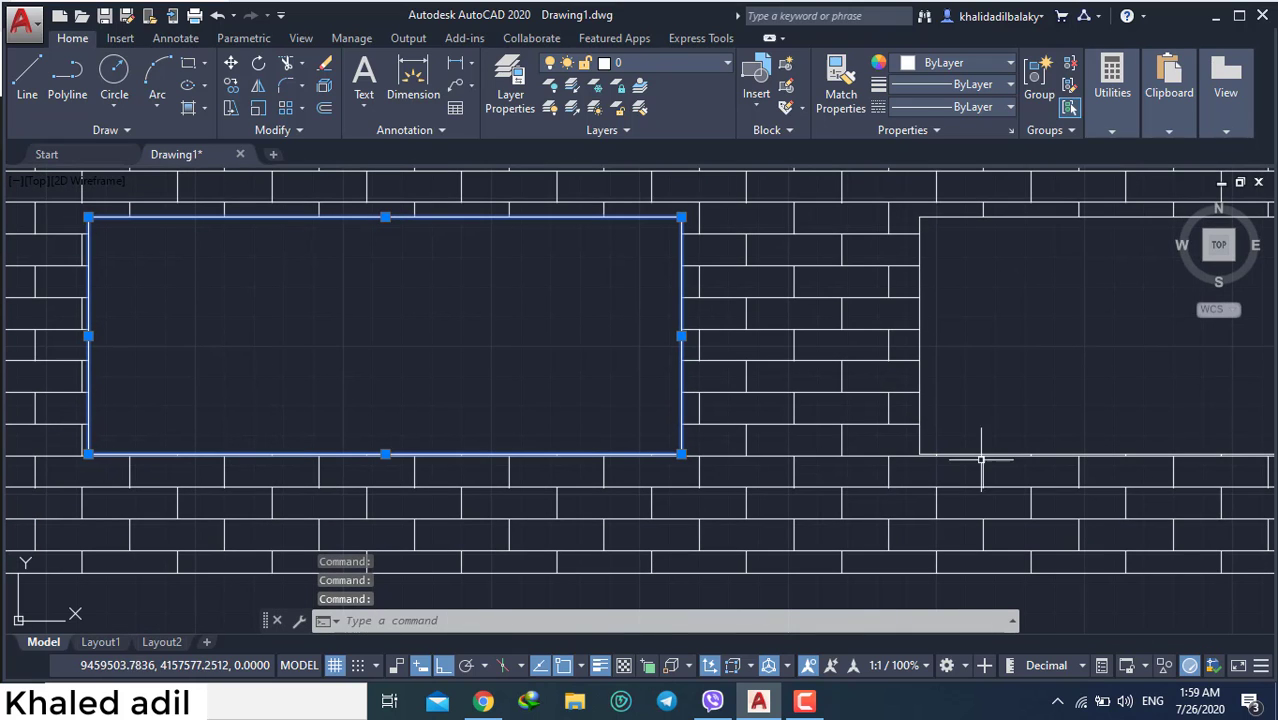
pyautogui.click(940, 425)
pyautogui.moveTo(959, 445)
pyautogui.mouseDown(button='middle')
pyautogui.moveTo(893, 414)
pyautogui.moveTo(405, 440)
pyautogui.mouseUp(button='middle')
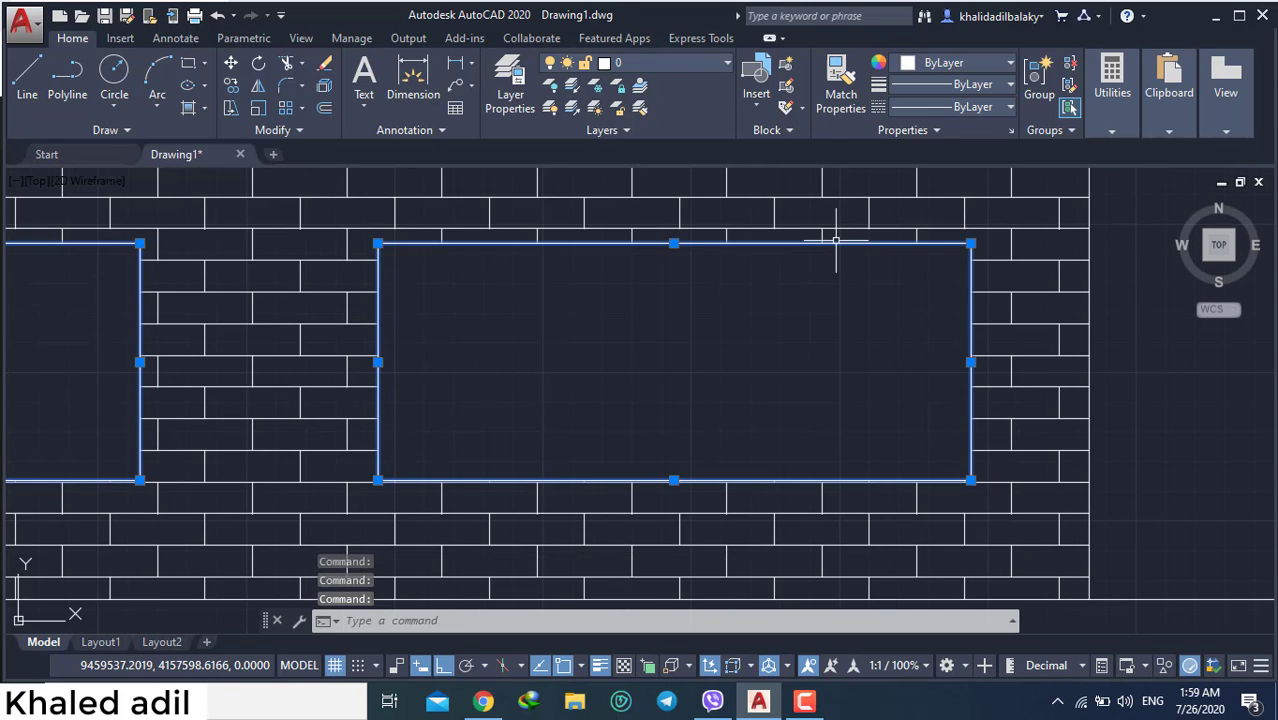
pyautogui.scroll(-6, 836, 240)
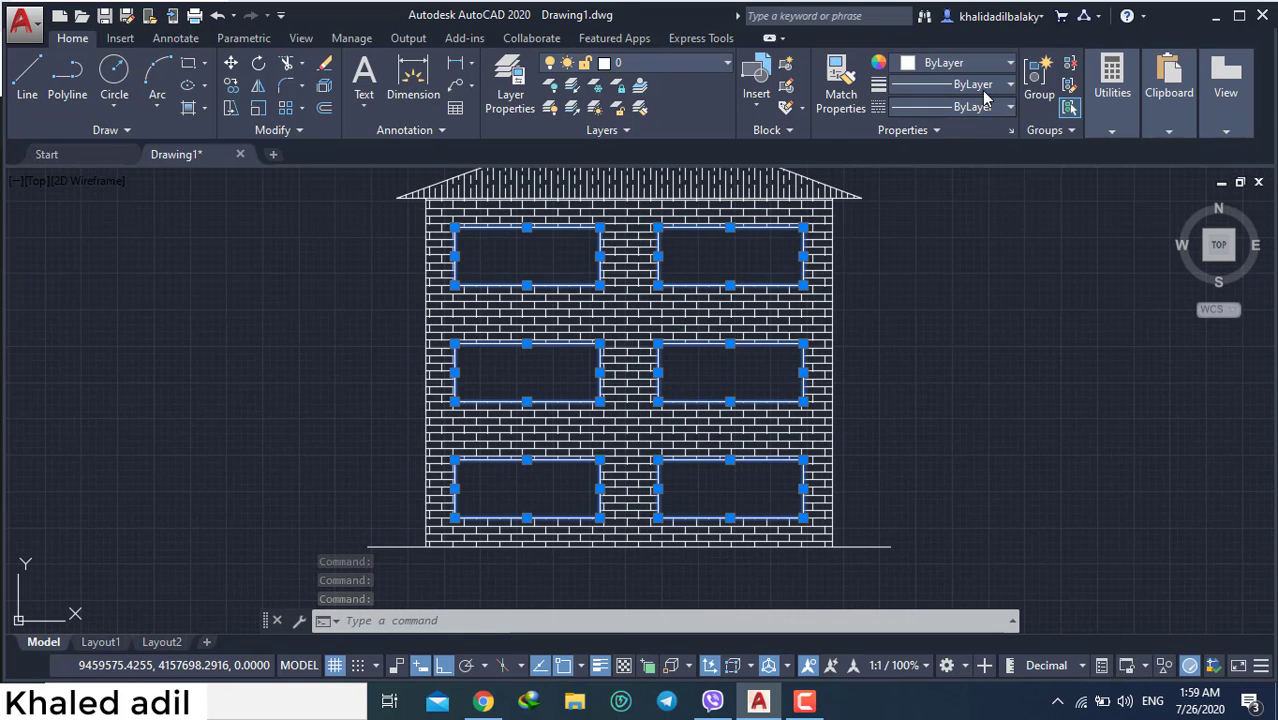
# Give the selected window outlines a heavier lineweight and colour them black, and clear the selection
pyautogui.click(975, 106)
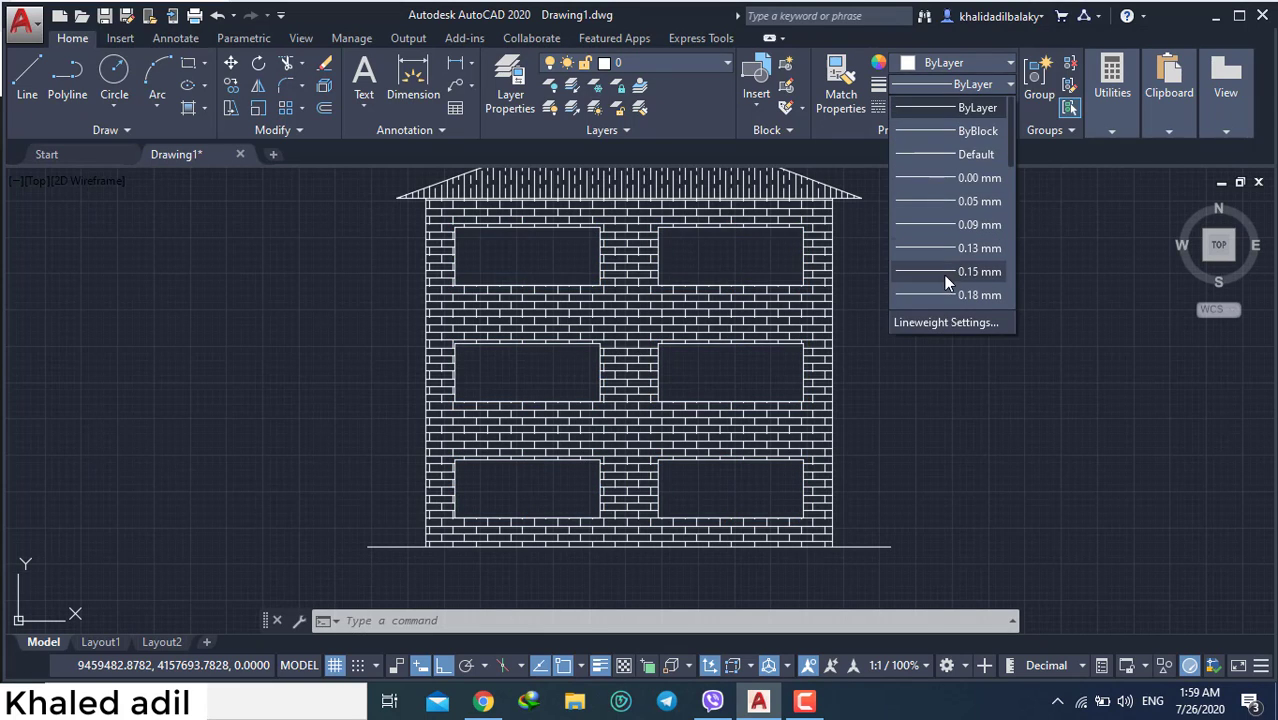
pyautogui.scroll(-1, 948, 275)
pyautogui.click(953, 295)
pyautogui.click(960, 62)
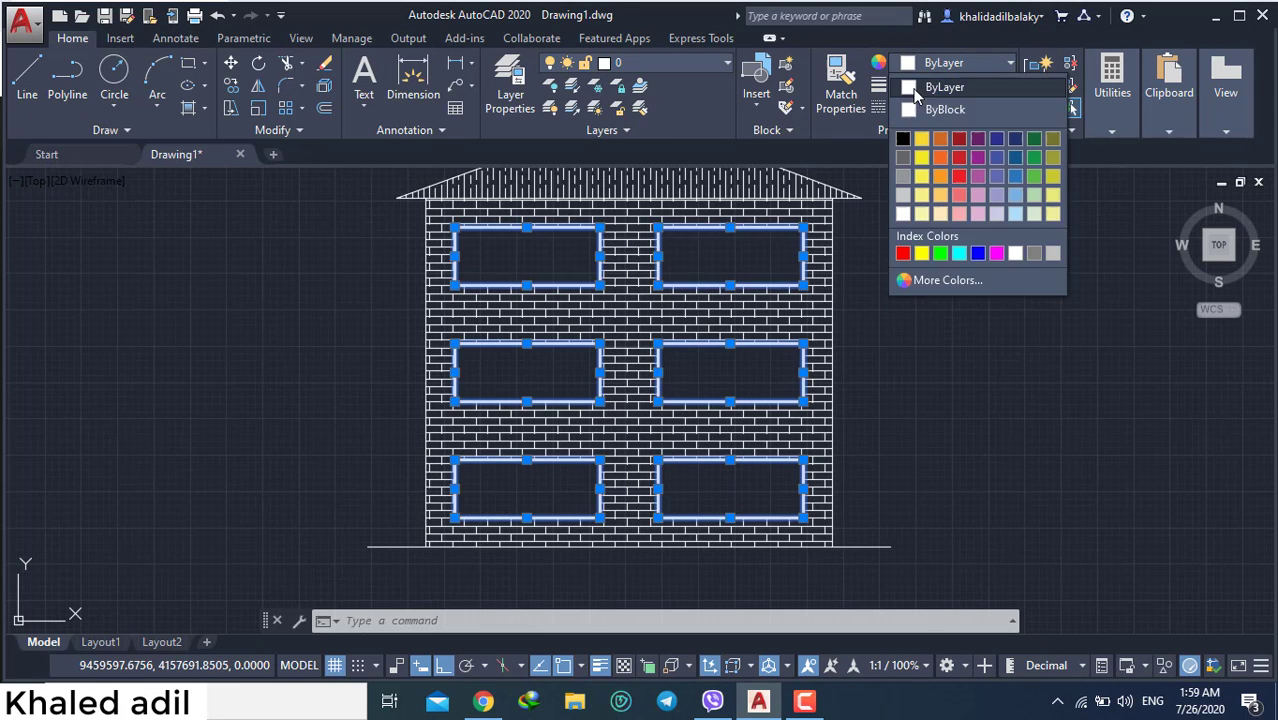
pyautogui.click(902, 131)
pyautogui.press('Escape')
pyautogui.scroll(-2, 902, 325)
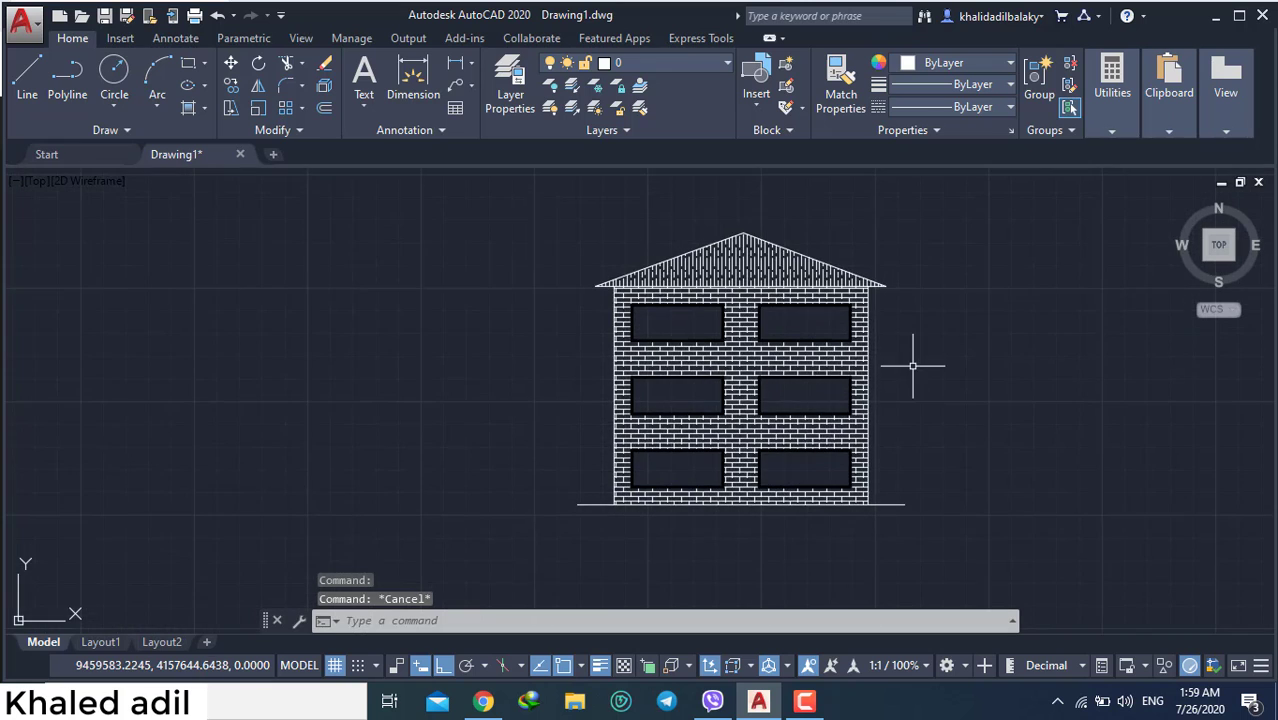
pyautogui.moveTo(913, 357); pyautogui.dragTo(783, 380, button='middle')
# Dimension the horizontal gap between the two upper windows, placing the dimension just below them
pyautogui.click(433, 62)
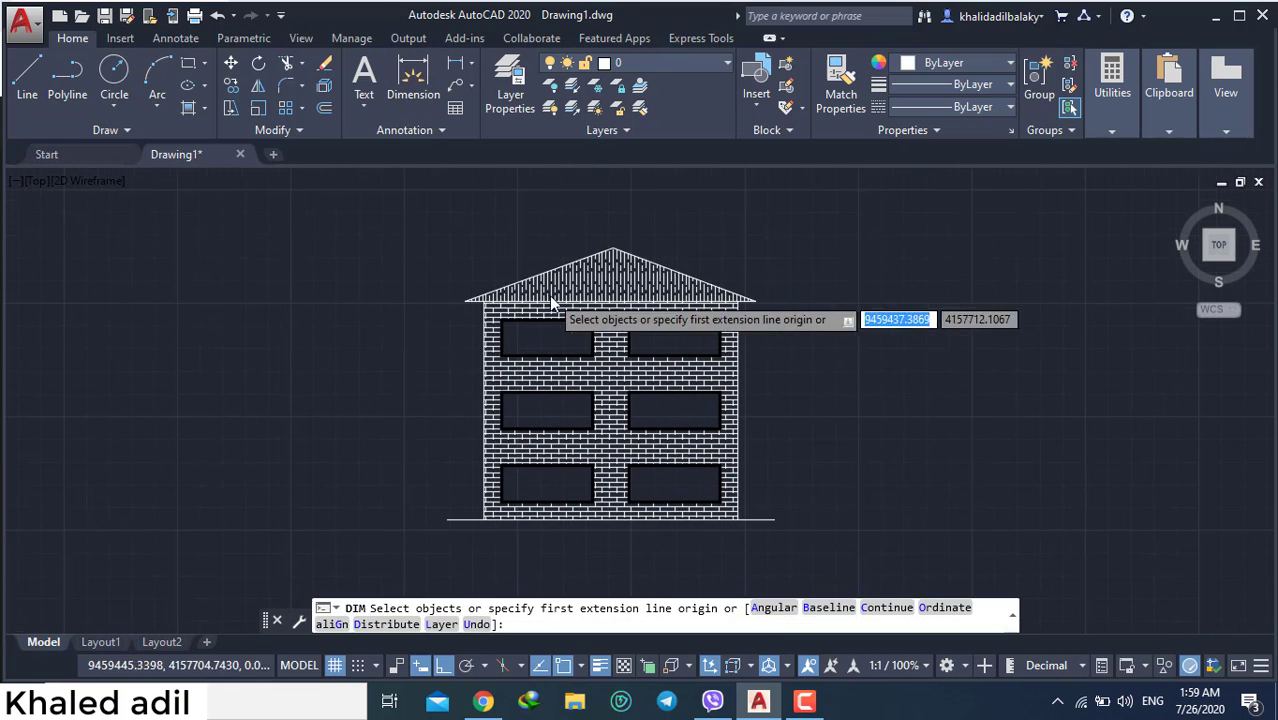
pyautogui.scroll(2, 549, 295)
pyautogui.click(613, 391)
pyautogui.click(670, 392)
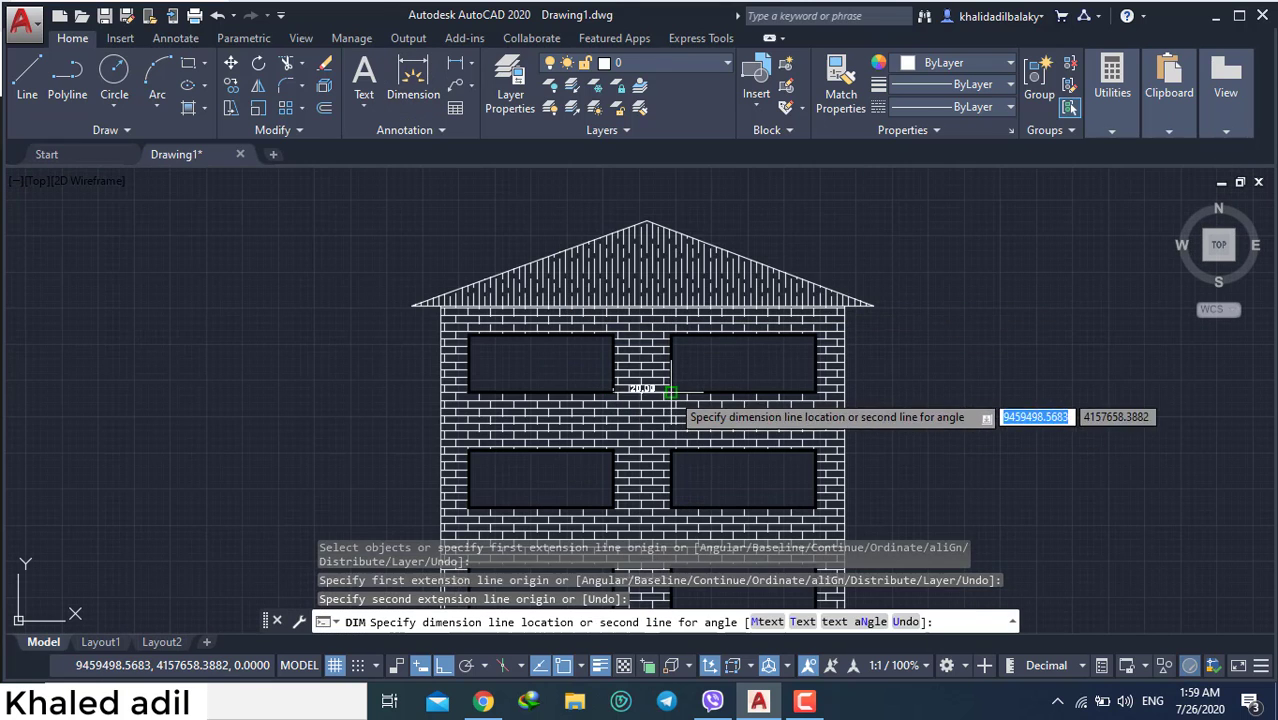
pyautogui.click(665, 400)
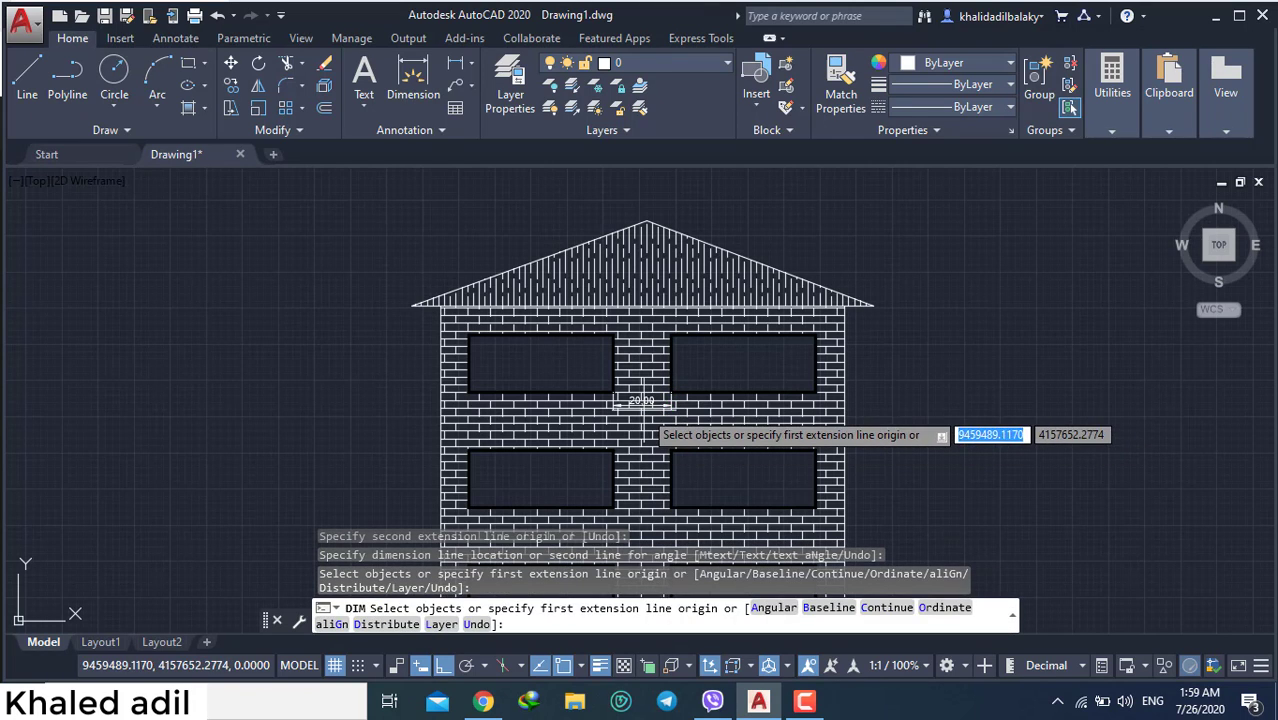
pyautogui.scroll(4, 690, 405)
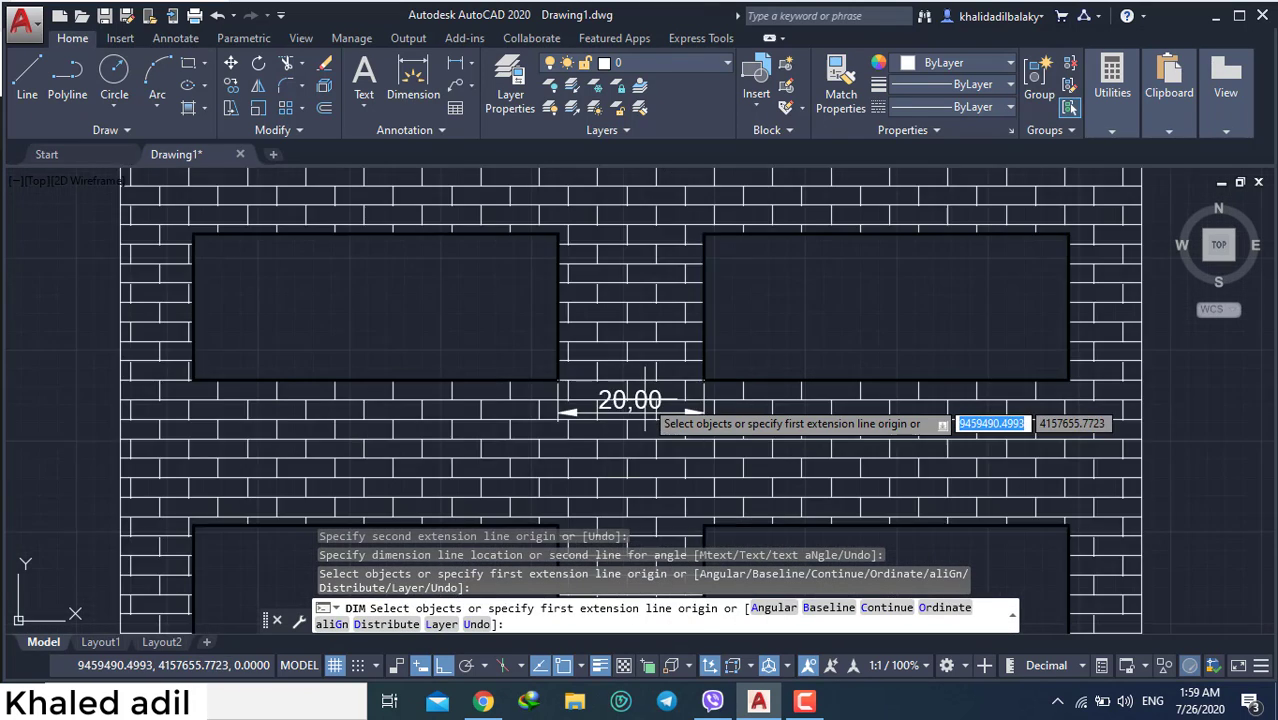
pyautogui.scroll(-6, 740, 404)
pyautogui.press('Escape')
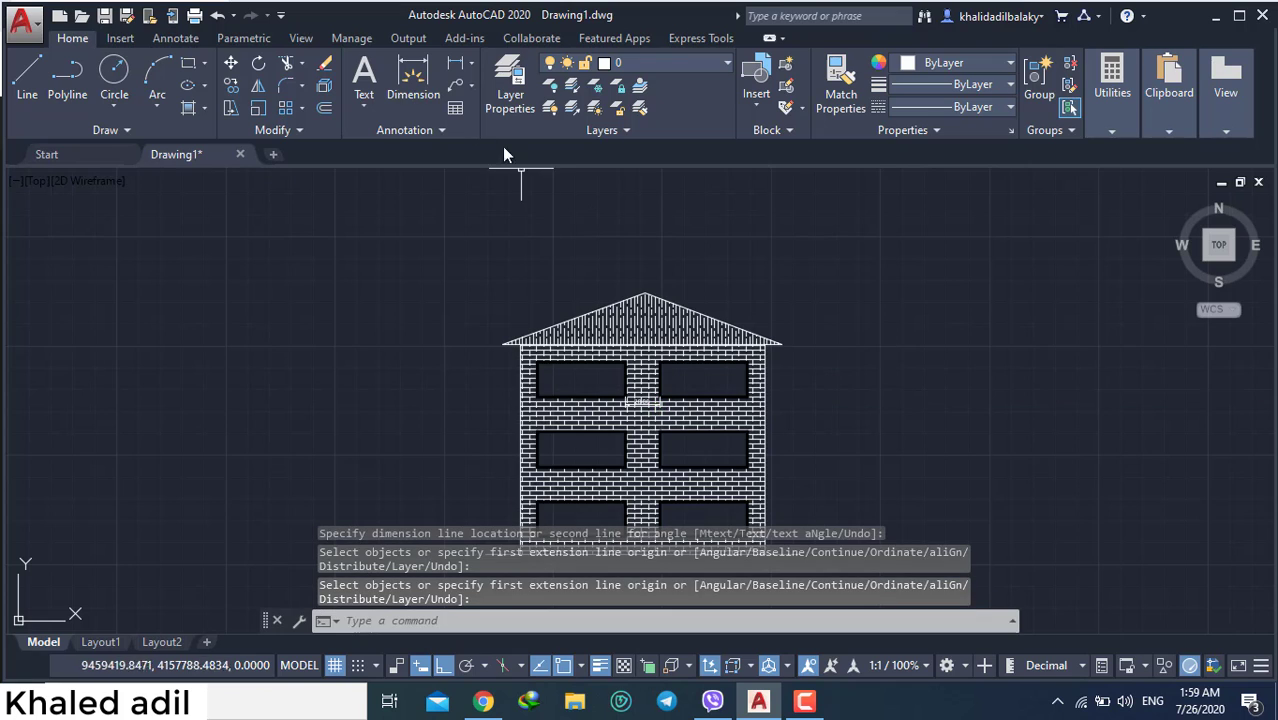
# Dimension the overall width of the brick wall between its upper corners, placing the dimension above the roof peak
pyautogui.click(440, 62)
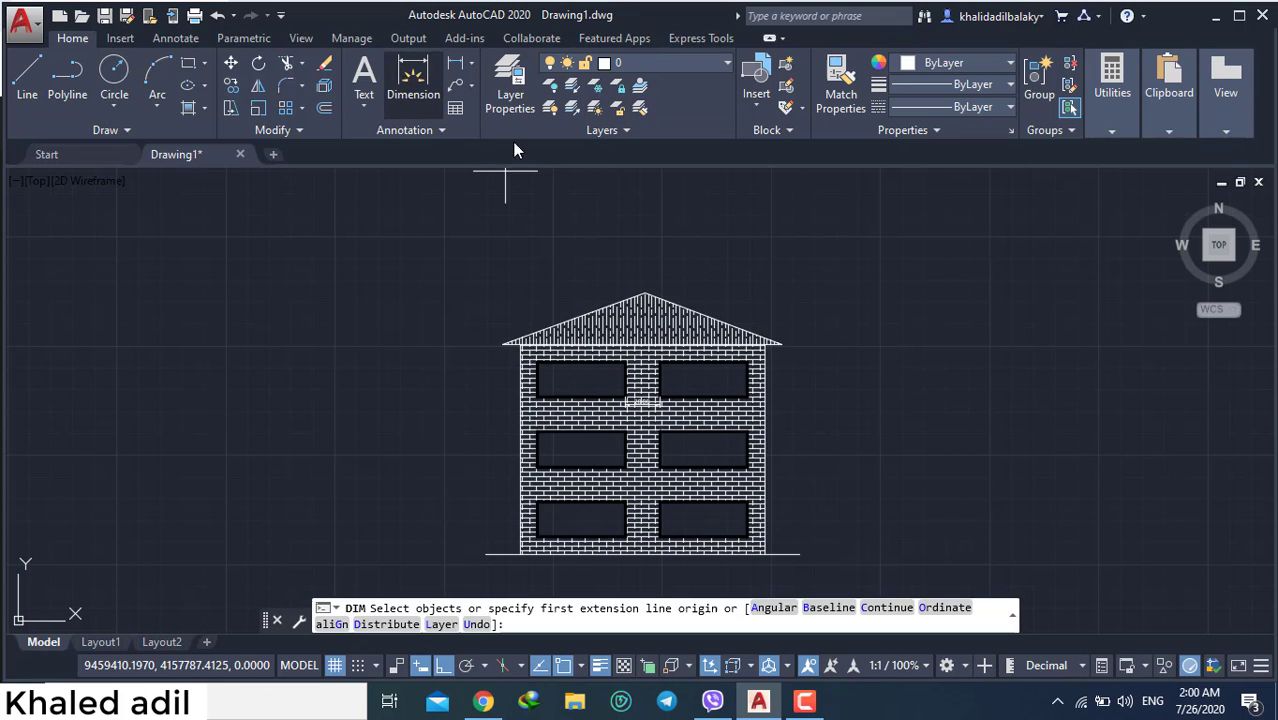
pyautogui.click(764, 345)
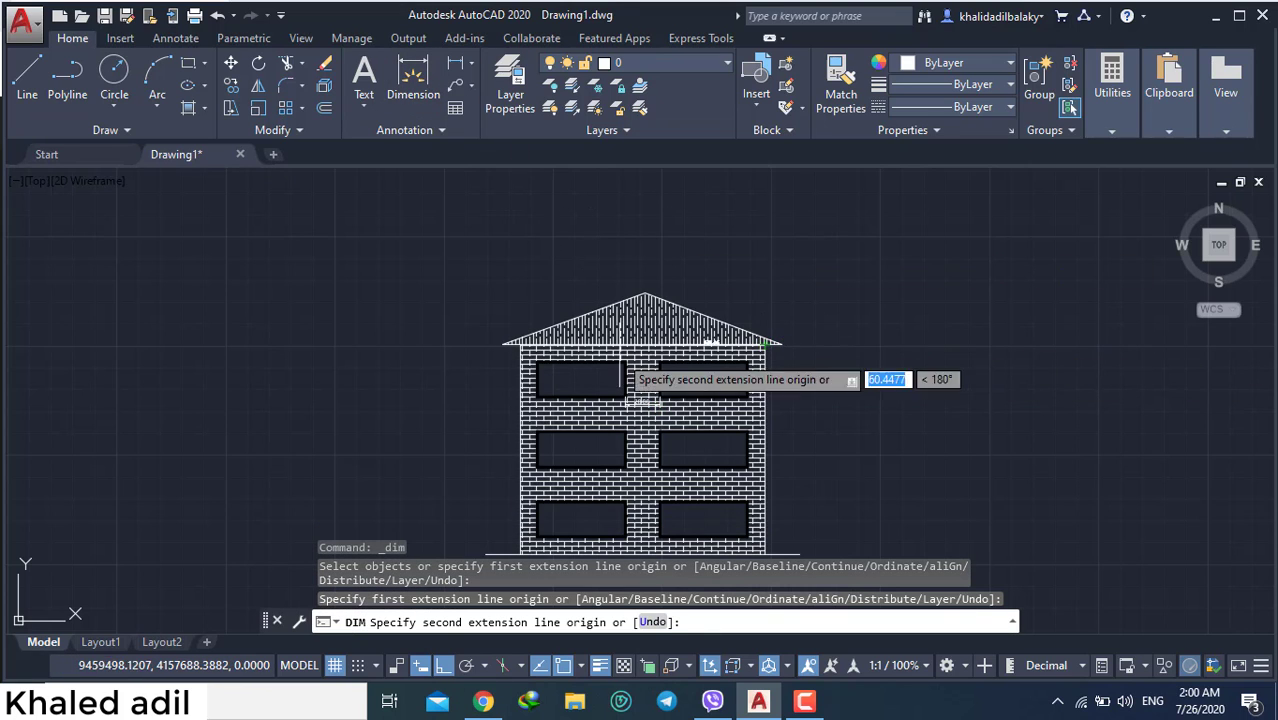
pyautogui.click(520, 345)
pyautogui.click(620, 262)
pyautogui.moveTo(620, 262)
pyautogui.mouseDown(button='middle')
pyautogui.moveTo(699, 348)
pyautogui.moveTo(730, 362)
pyautogui.moveTo(687, 317)
pyautogui.moveTo(601, 274)
pyautogui.mouseUp(button='middle')
pyautogui.press('Escape')
pyautogui.scroll(-2, 743, 369)
pyautogui.moveTo(644, 326); pyautogui.dragTo(659, 377, button='middle')
pyautogui.scroll(2, 662, 377)
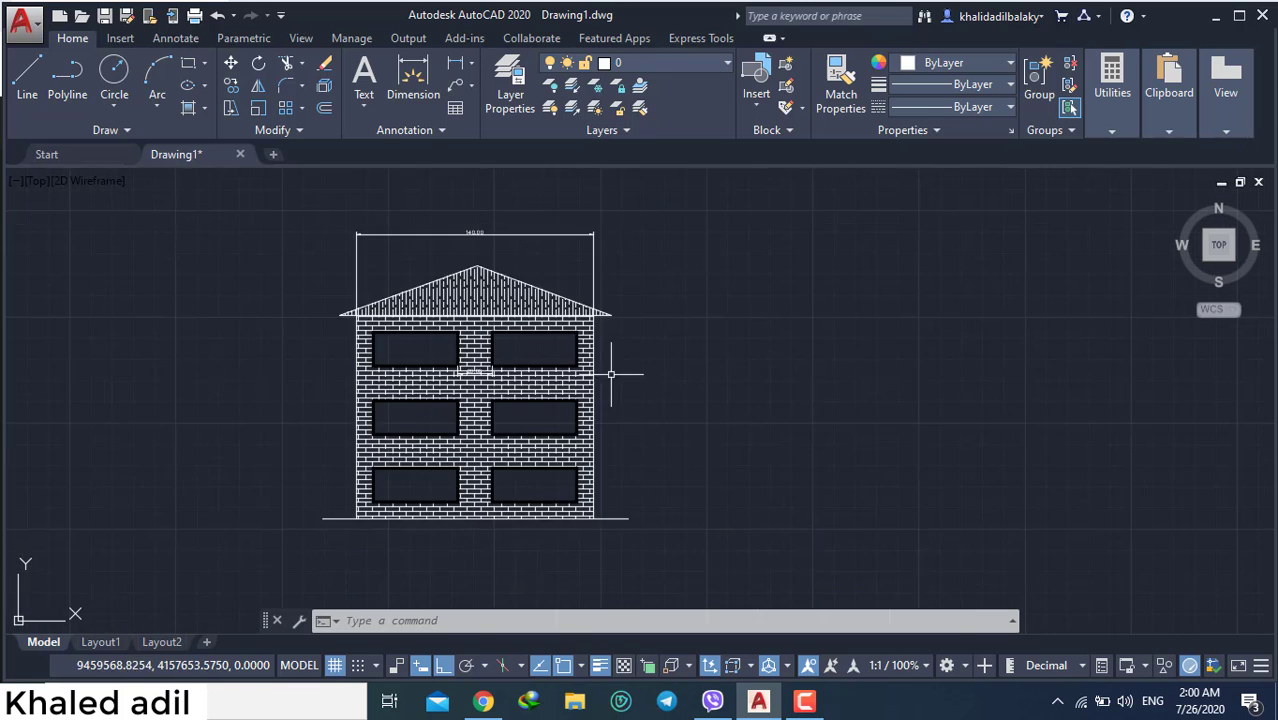
# Dimension the right roof overhang from the wall corner to the eave tip, placing the dimension just below the eave
pyautogui.scroll(4, 611, 374)
pyautogui.click(412, 82)
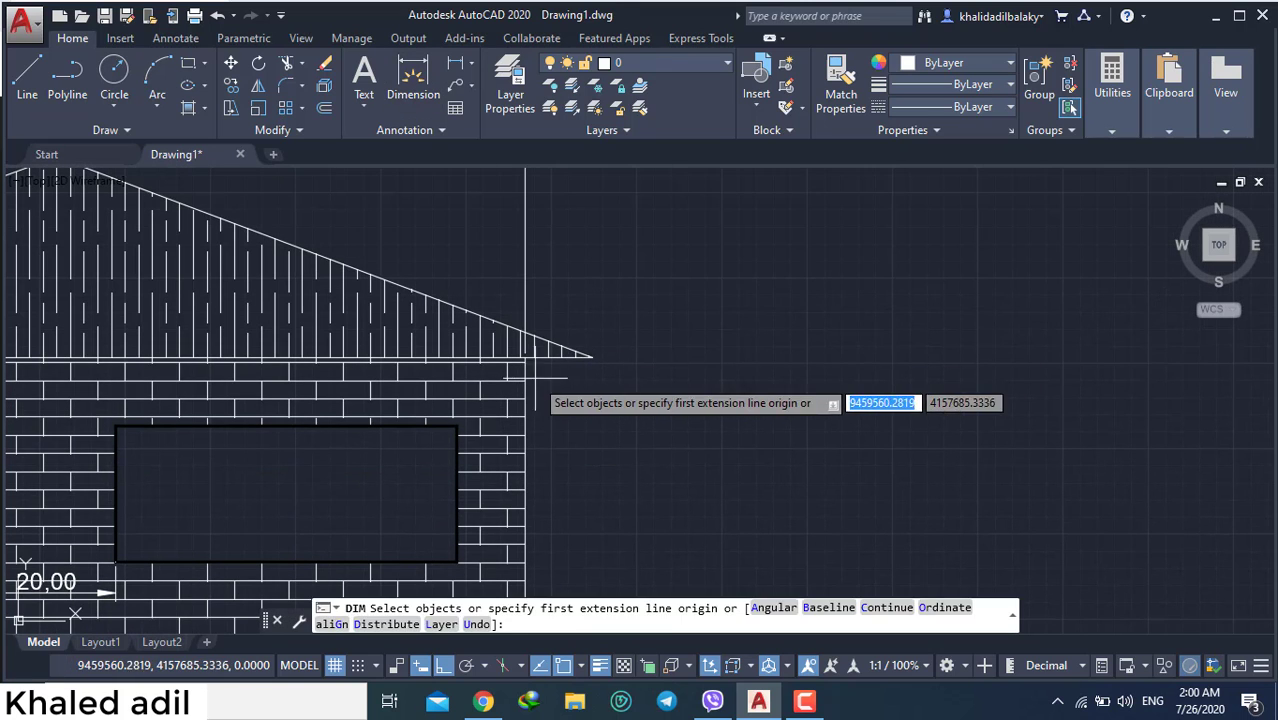
pyautogui.click(527, 356)
pyautogui.click(592, 356)
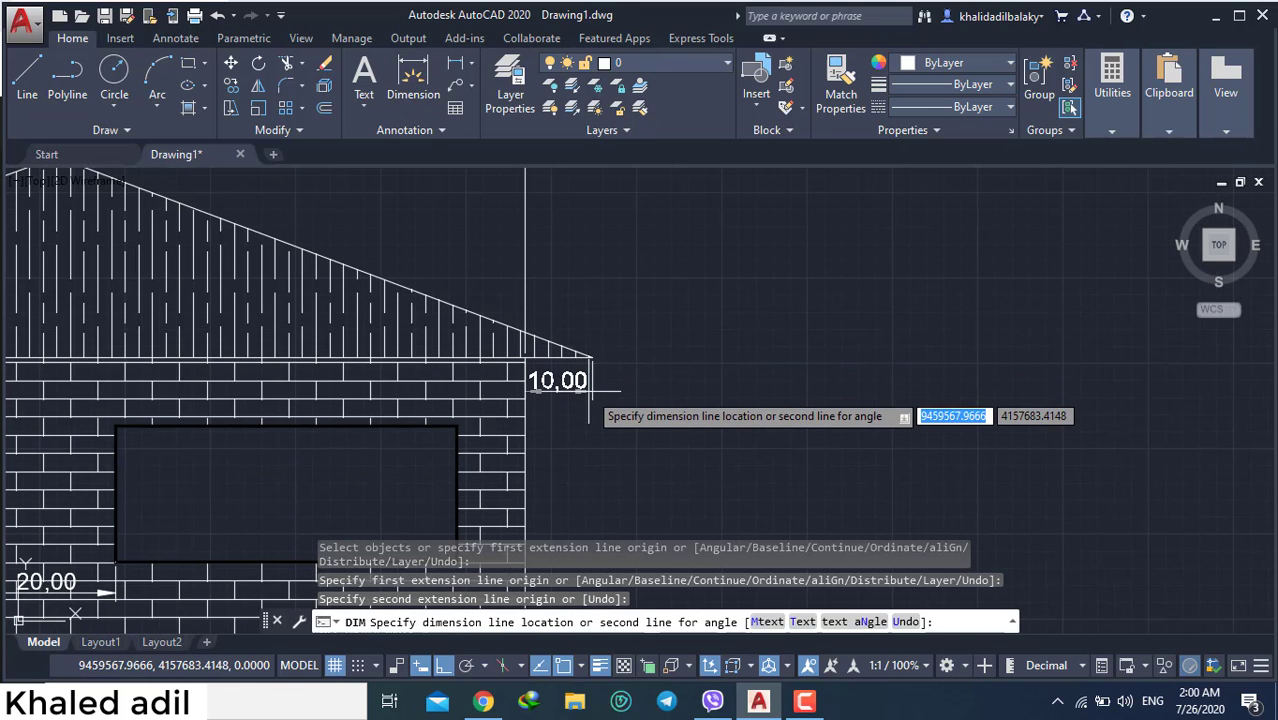
pyautogui.click(600, 402)
pyautogui.scroll(-6, 619, 457)
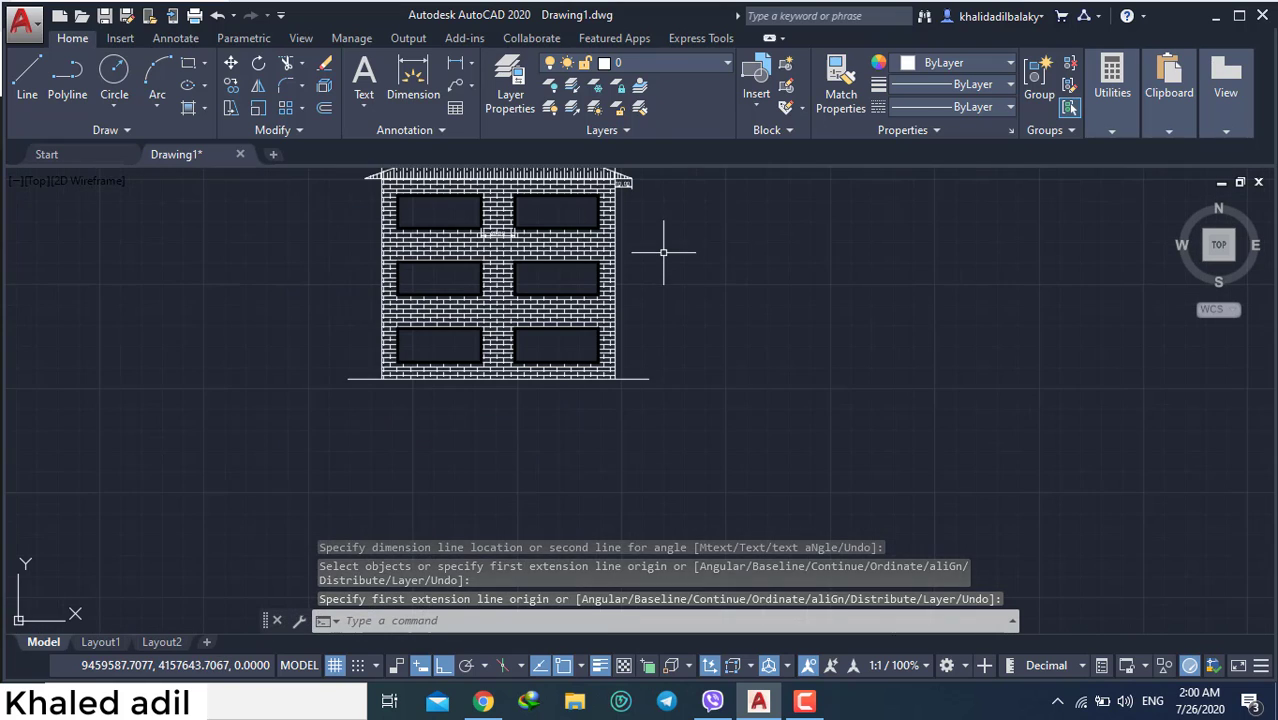
# Dimension the full length of the ground line, placing the dimension below the house
pyautogui.press('Return')
pyautogui.click(357, 400)
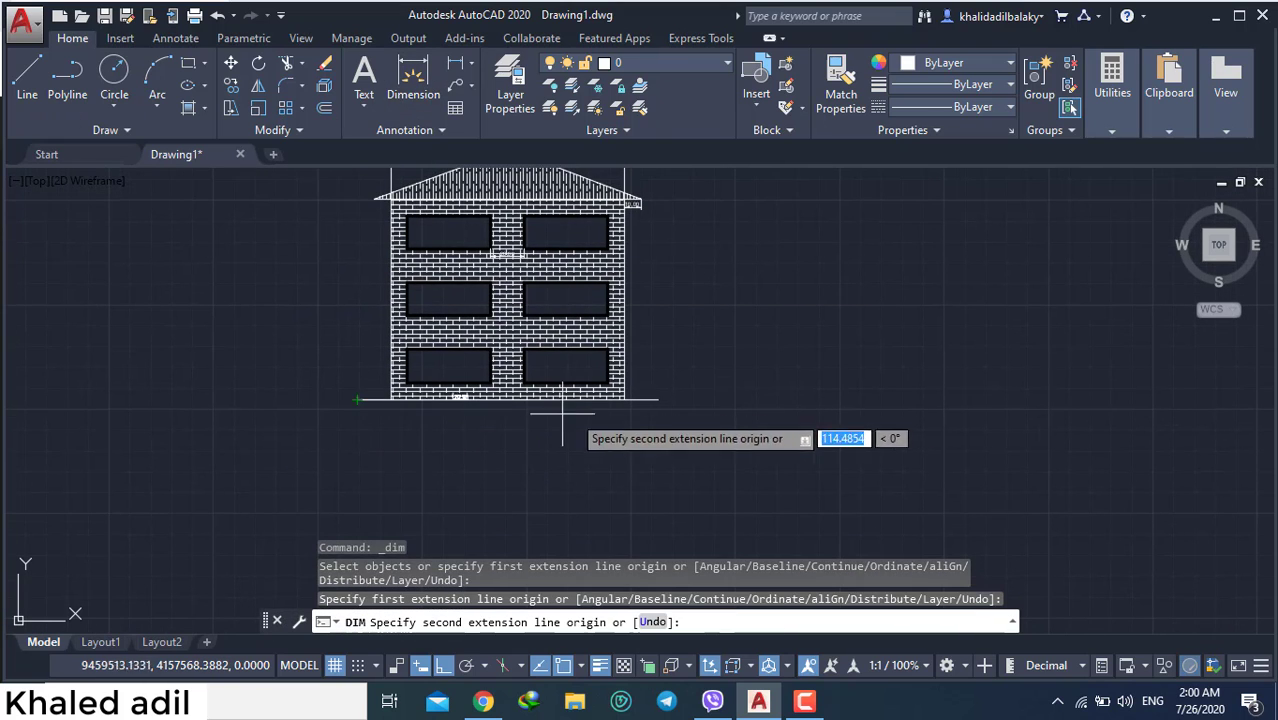
pyautogui.click(658, 400)
pyautogui.click(508, 432)
pyautogui.scroll(8, 508, 362)
pyautogui.scroll(-6, 657, 375)
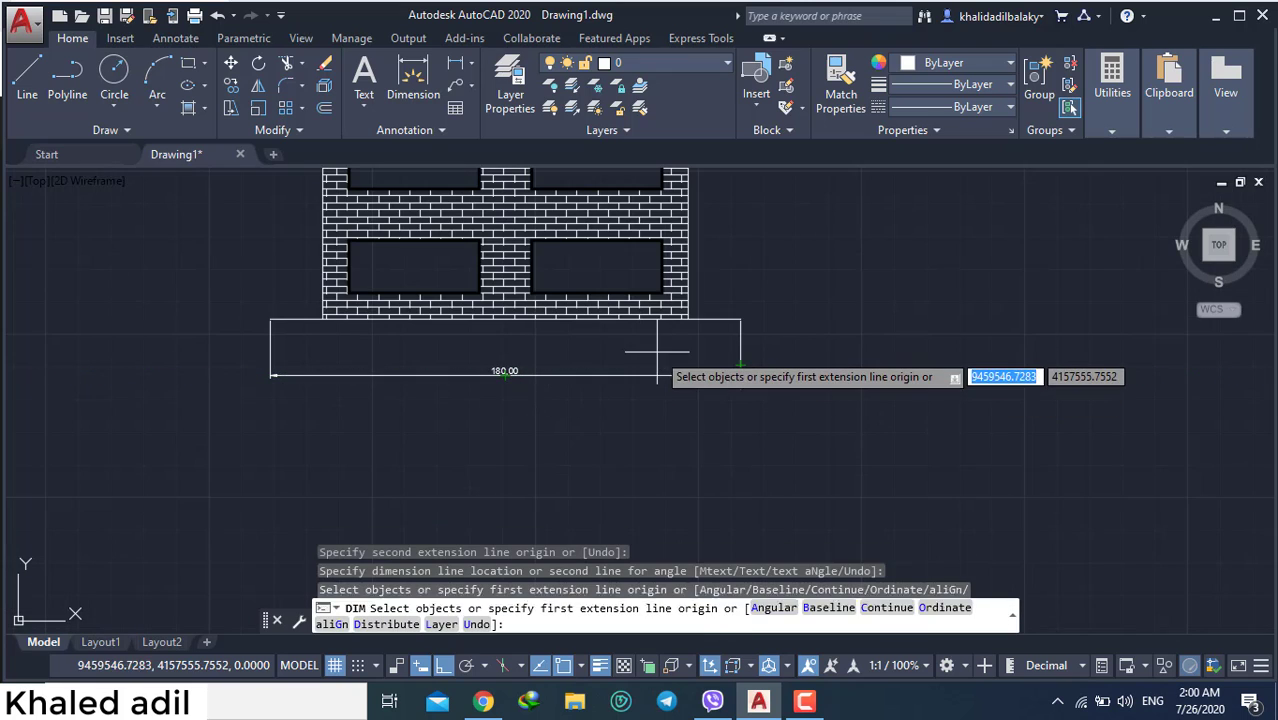
pyautogui.moveTo(794, 227)
pyautogui.mouseDown(button='middle')
pyautogui.moveTo(619, 367)
pyautogui.moveTo(603, 412)
pyautogui.mouseUp(button='middle')
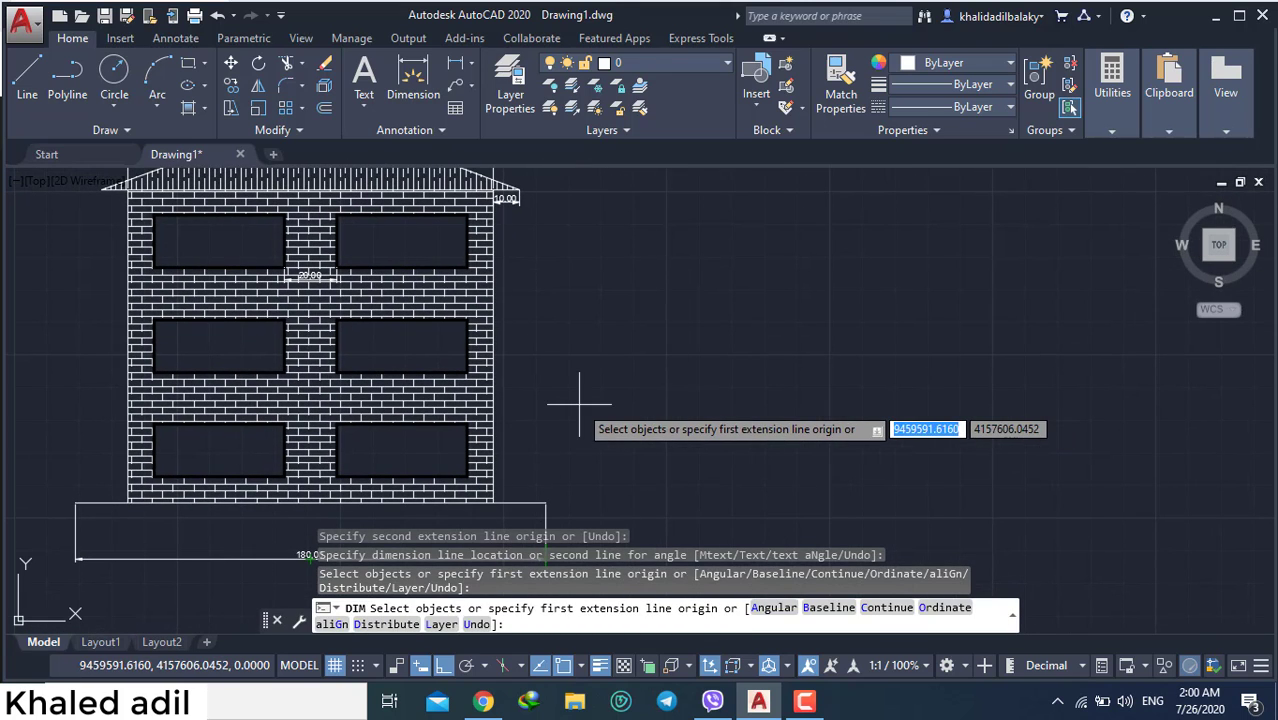
# Dimension the vertical height from the right eave tip to the ground line, placing the dimension right of the house
pyautogui.press('Return')
pyautogui.press('Return')
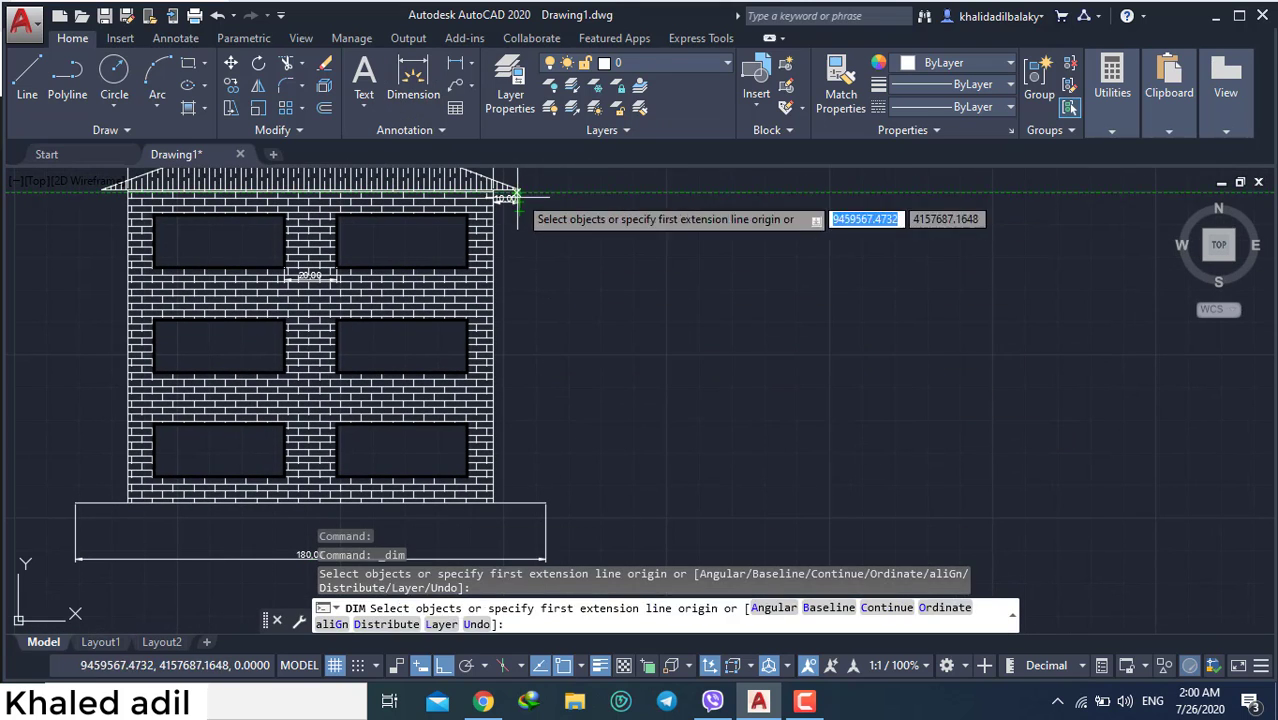
pyautogui.press('Return')
pyautogui.click(519, 190)
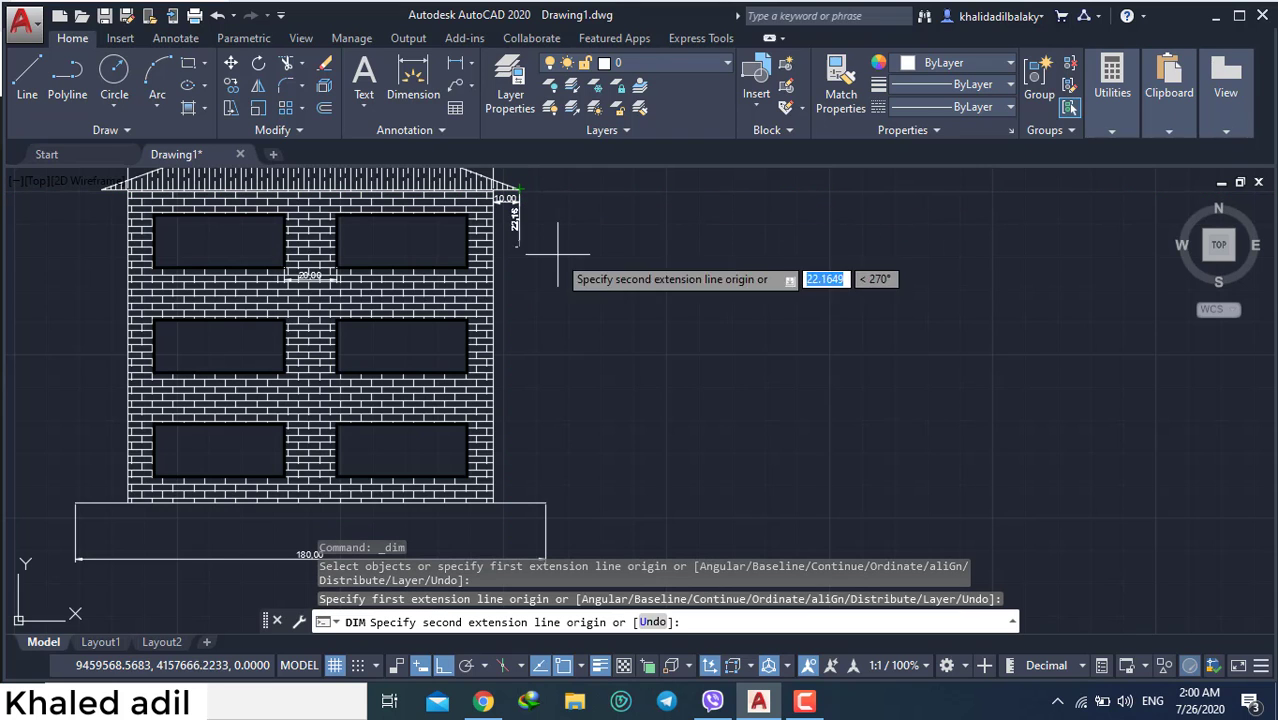
pyautogui.click(518, 504)
pyautogui.click(643, 456)
pyautogui.scroll(7, 643, 336)
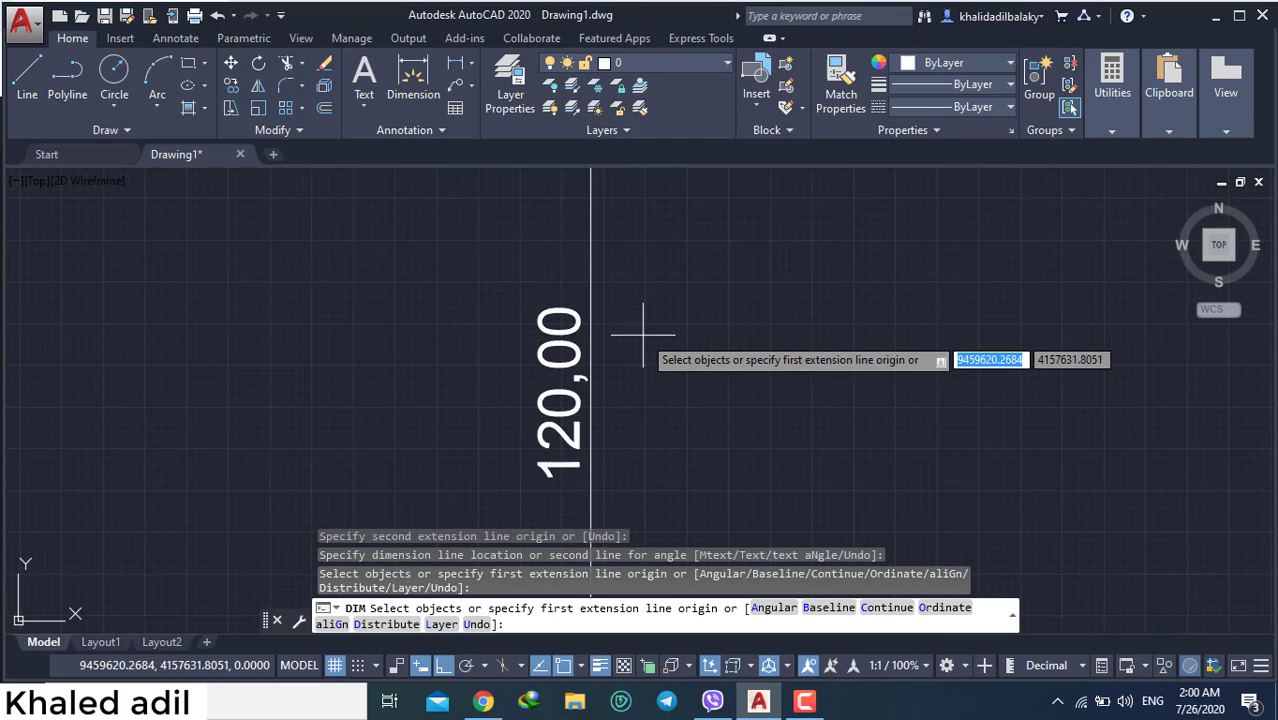
pyautogui.scroll(-10, 548, 360)
pyautogui.moveTo(505, 349); pyautogui.dragTo(625, 361, button='middle')
pyautogui.scroll(5, 624, 355)
pyautogui.scroll(-5, 622, 365)
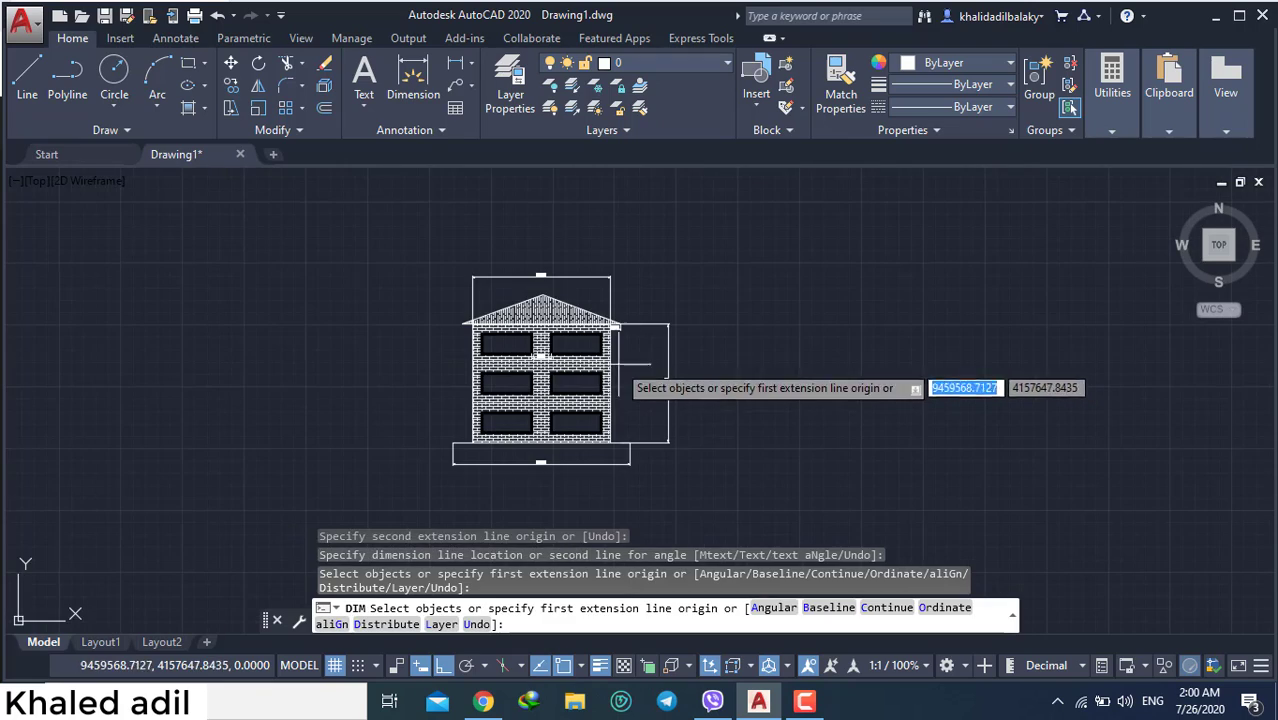
pyautogui.press('Escape')
pyautogui.press('Escape')
# Examine the placed dimensions around the roof, walls and ground line of the elevation
pyautogui.scroll(2, 553, 337)
pyautogui.scroll(4, 560, 325)
pyautogui.scroll(-6, 150, 308)
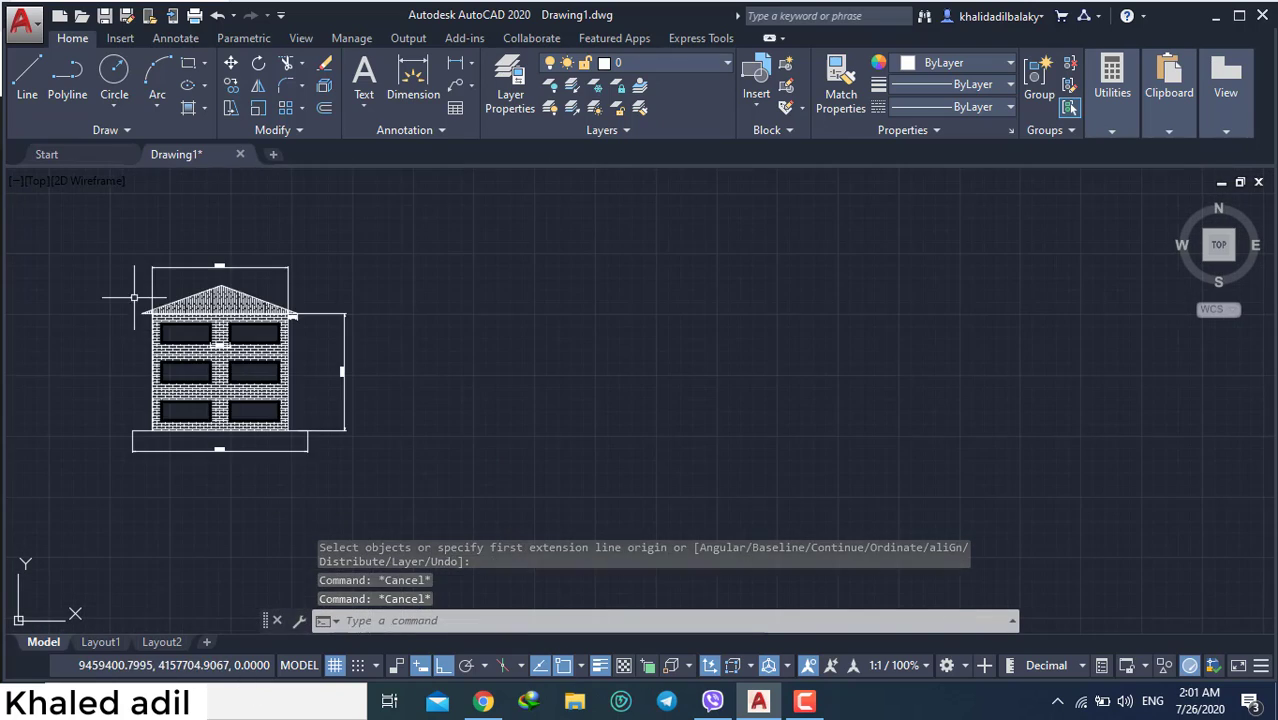
pyautogui.scroll(4, 74, 298)
pyautogui.moveTo(203, 298); pyautogui.dragTo(334, 488, button='middle')
pyautogui.scroll(2, 542, 417)
pyautogui.moveTo(536, 418); pyautogui.dragTo(522, 268, button='middle')
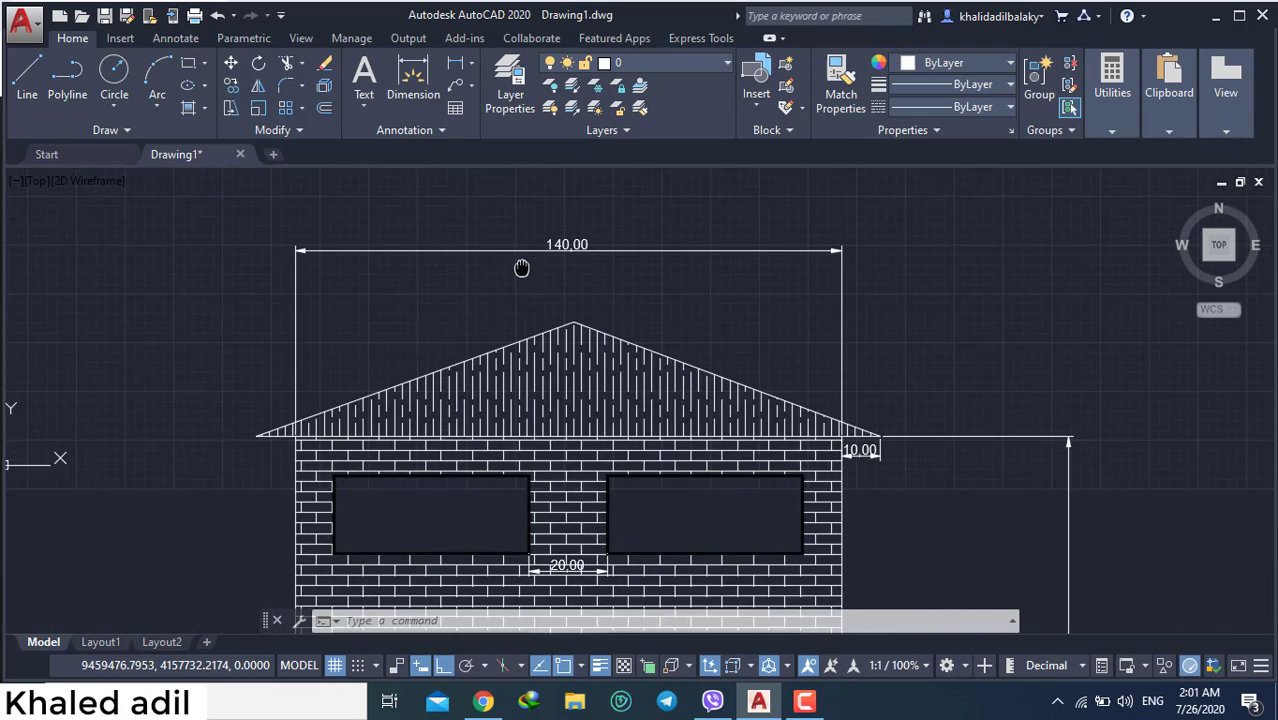
pyautogui.scroll(2, 533, 267)
pyautogui.scroll(-2, 648, 263)
pyautogui.moveTo(648, 263); pyautogui.dragTo(648, 285, button='middle')
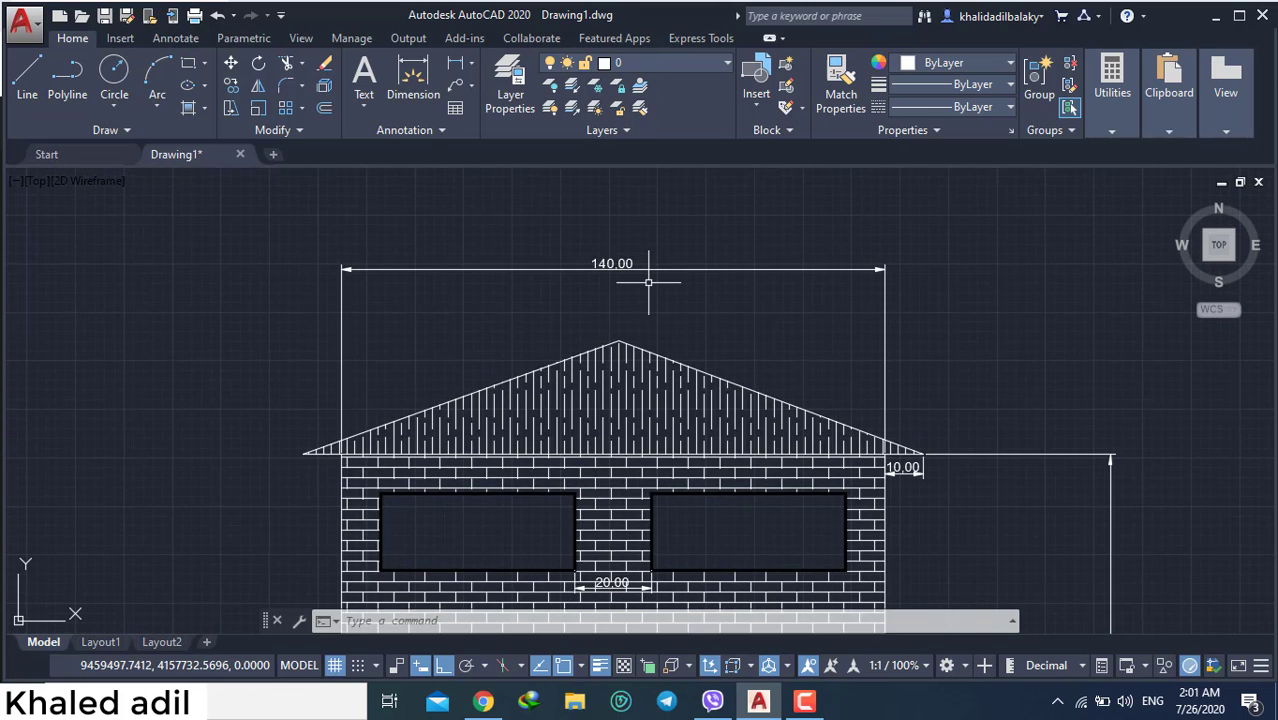
pyautogui.scroll(-2, 648, 283)
pyautogui.moveTo(890, 502); pyautogui.dragTo(833, 239, button='middle')
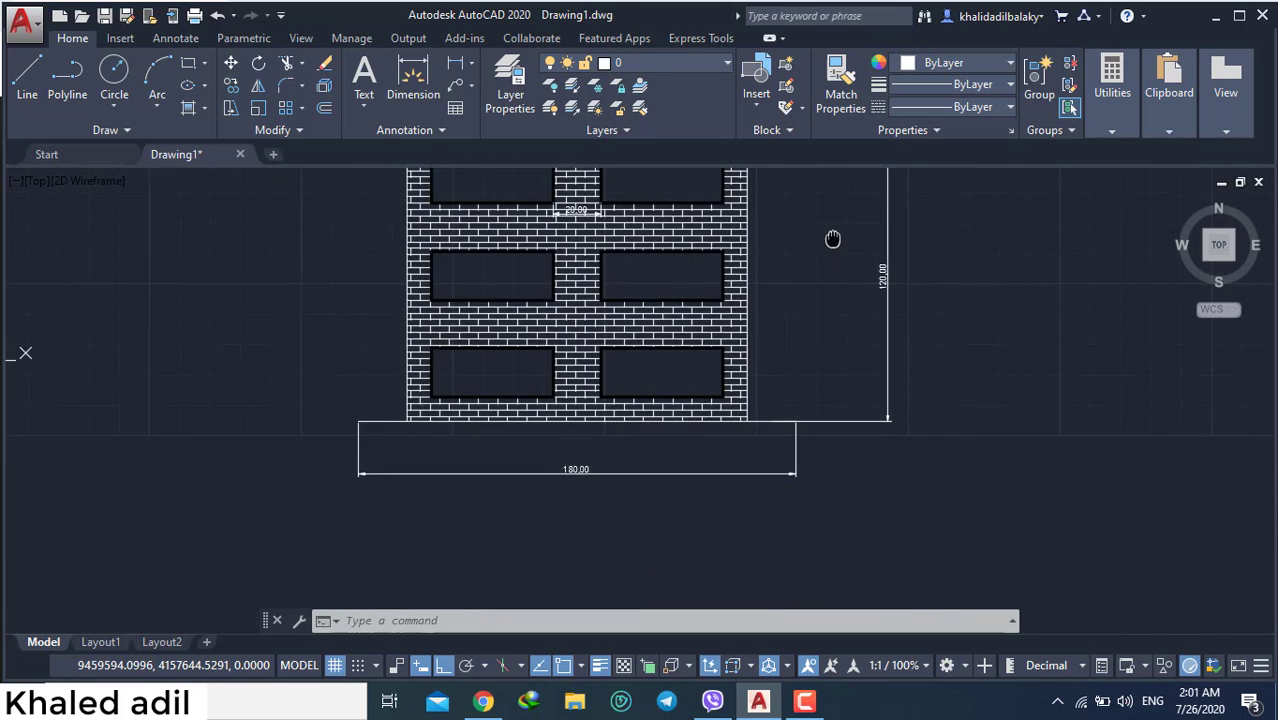
# Try to dimension the height of the lower-right window with a vertical dimension inside its outline
pyautogui.scroll(2, 833, 239)
pyautogui.click(413, 80)
pyautogui.click(555, 441)
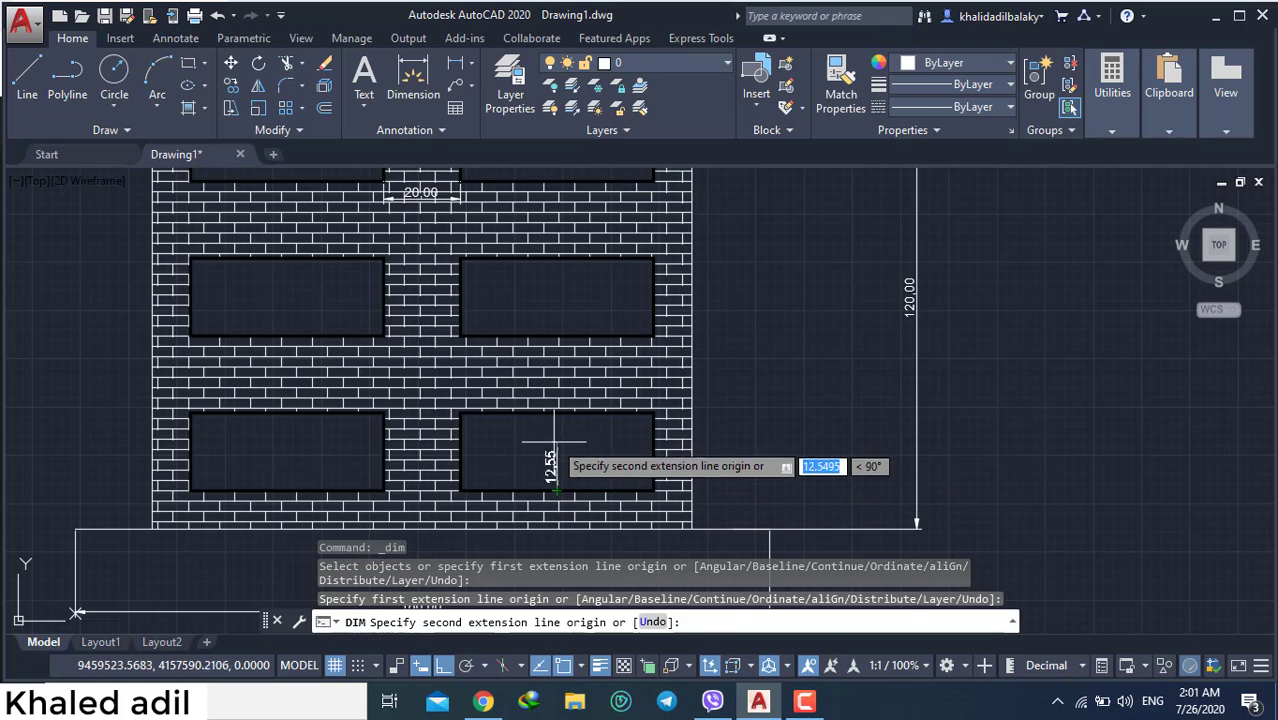
pyautogui.click(552, 413)
pyautogui.click(551, 415)
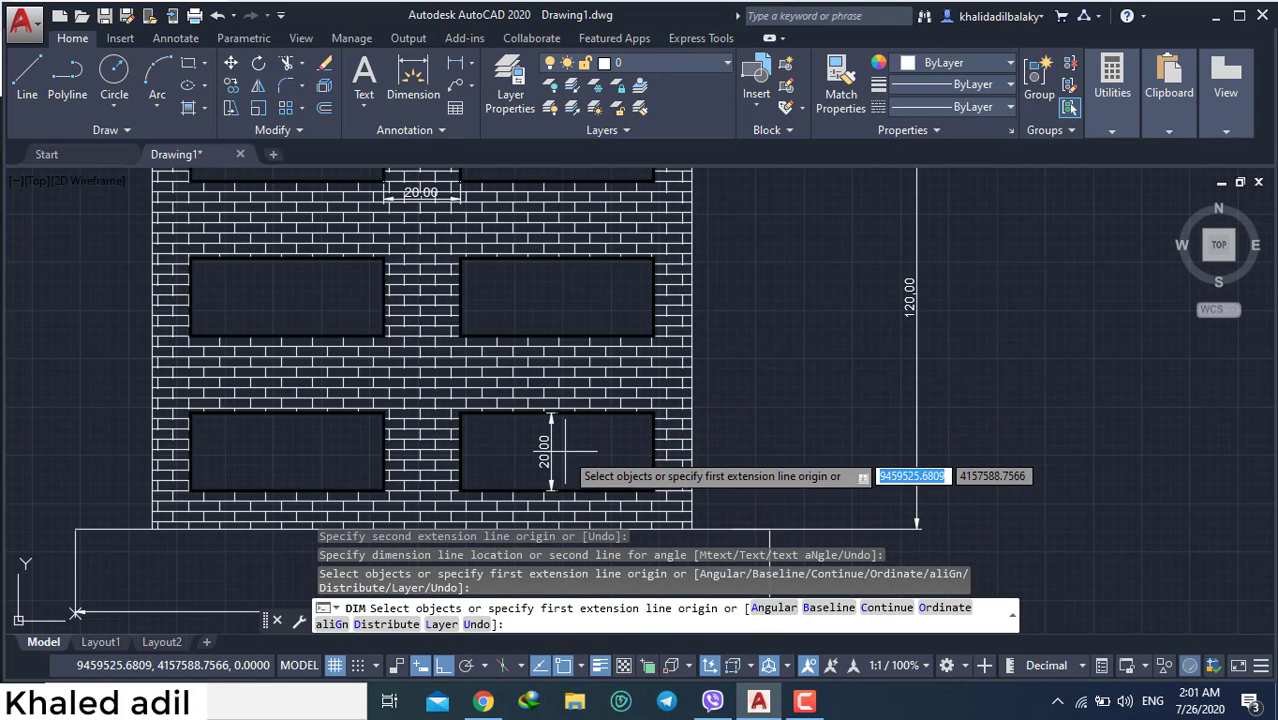
pyautogui.click(551, 450)
pyautogui.press('Escape')
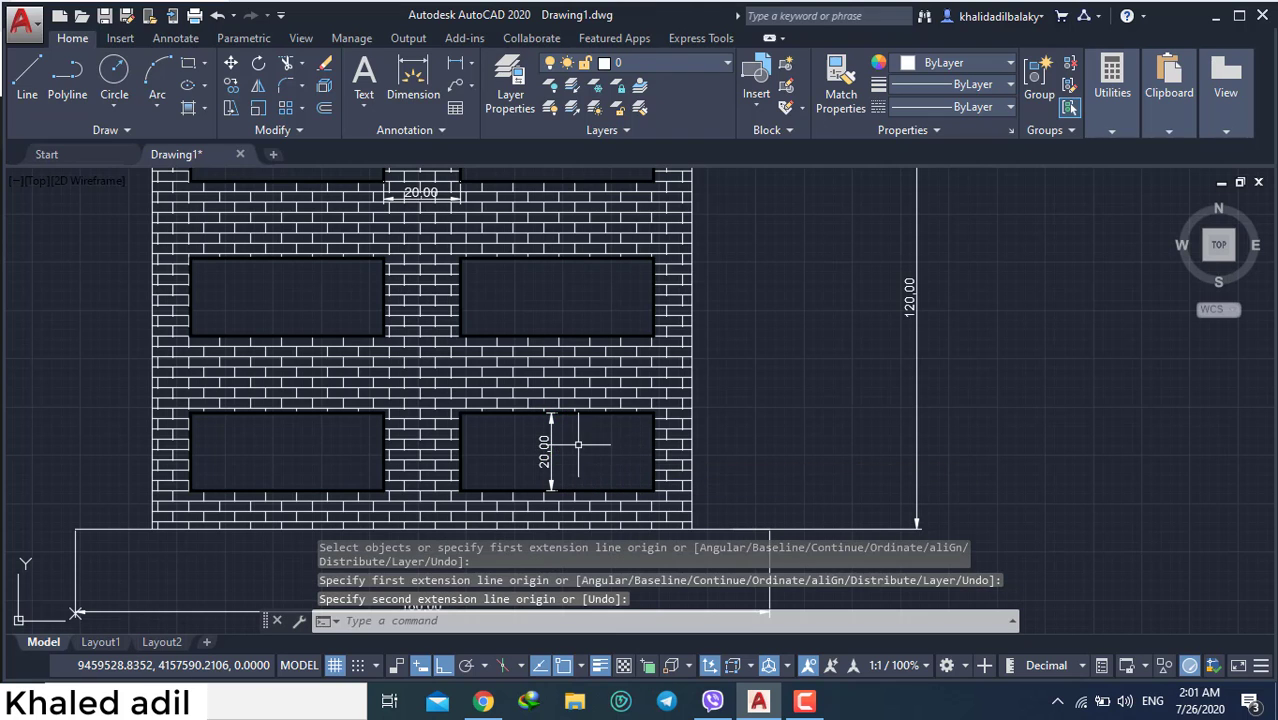
pyautogui.hotkey('ctrl', 'z')
# Dimension the width of the lower-right window from its bottom edge, placing the dimension inside the window near its top
pyautogui.click(405, 81)
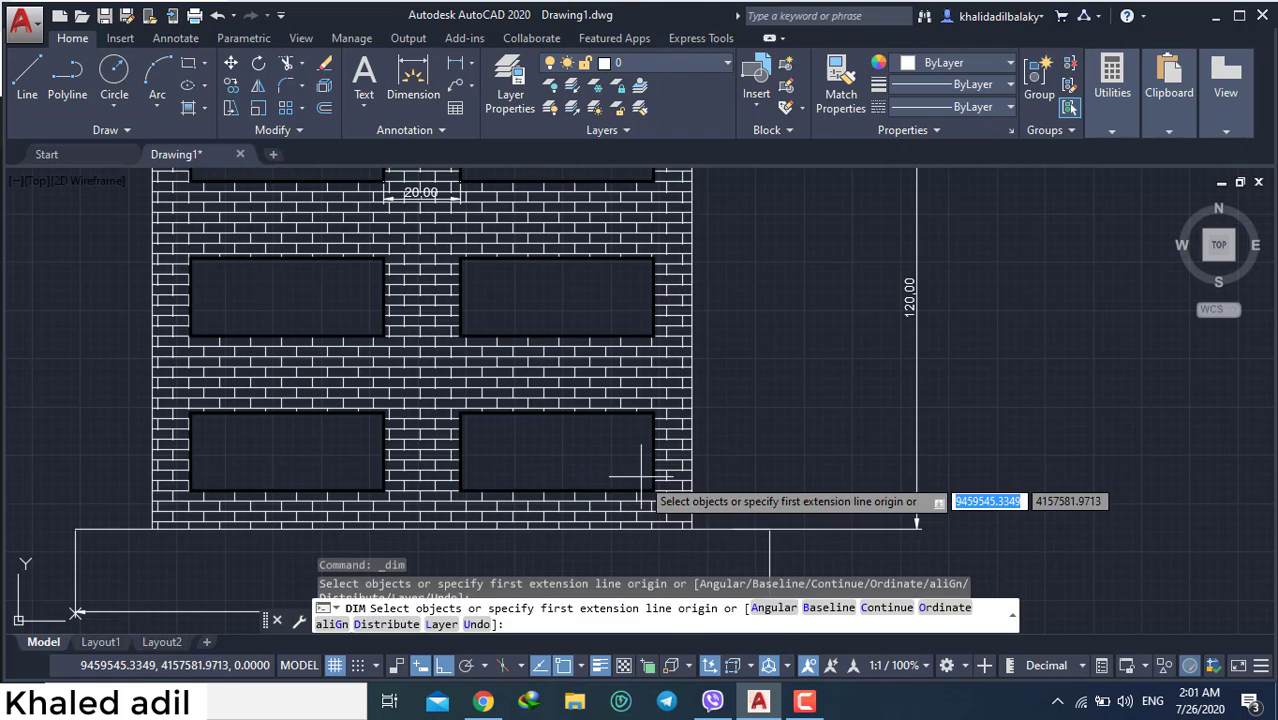
pyautogui.click(638, 490)
pyautogui.click(640, 431)
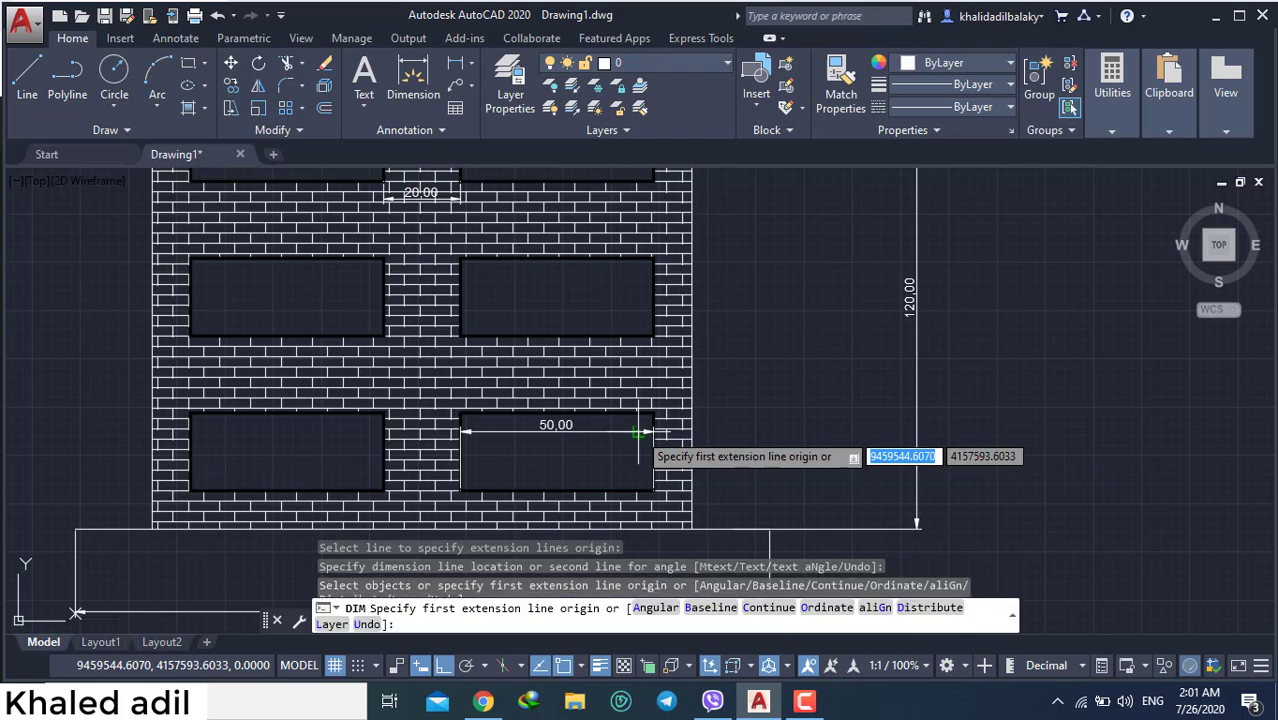
pyautogui.press('Escape')
pyautogui.press('space')
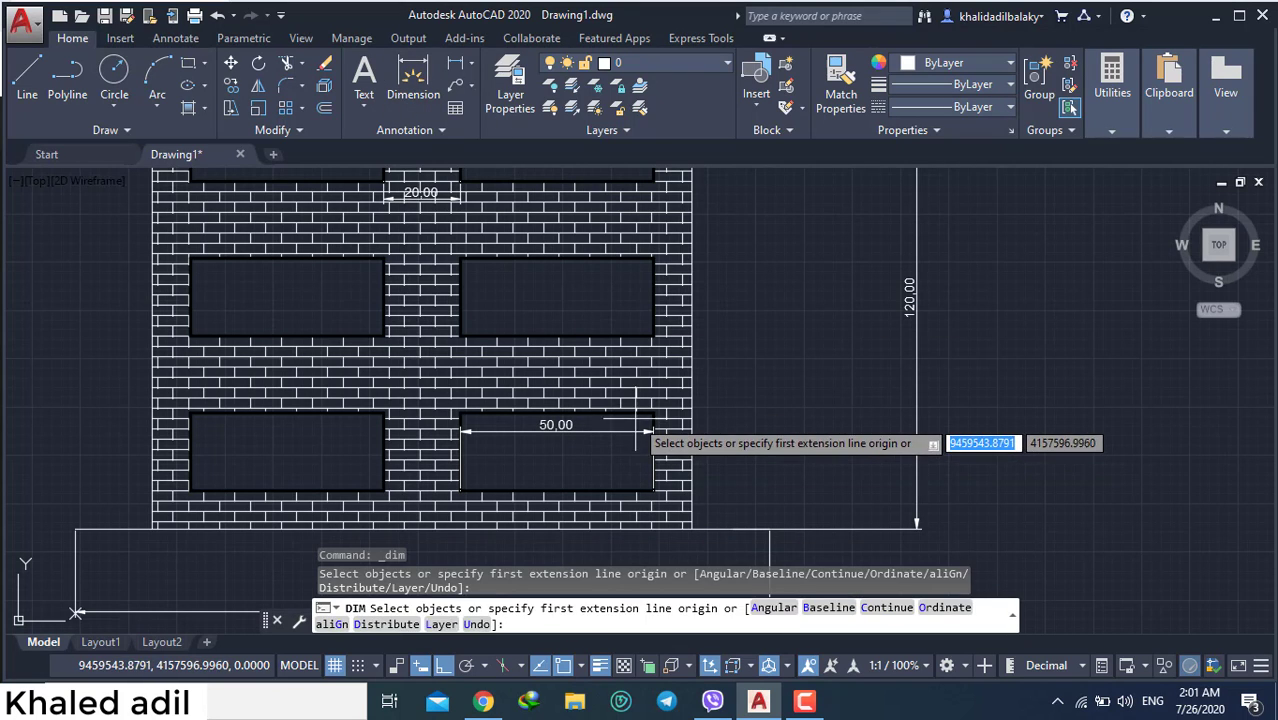
pyautogui.click(638, 414)
pyautogui.click(636, 492)
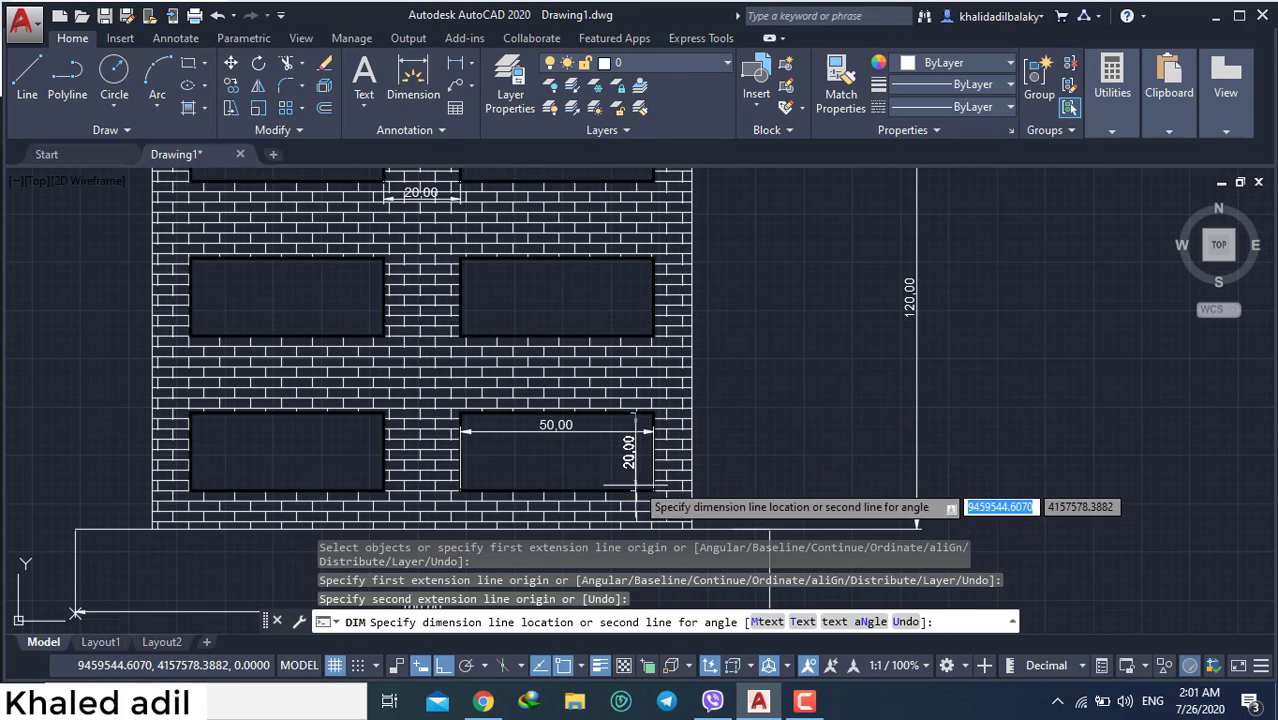
pyautogui.press('Escape')
# Dimension the height of the lower-right window from its top edge to its bottom edge, placing the dimension inside the window near its right side
pyautogui.press('space')
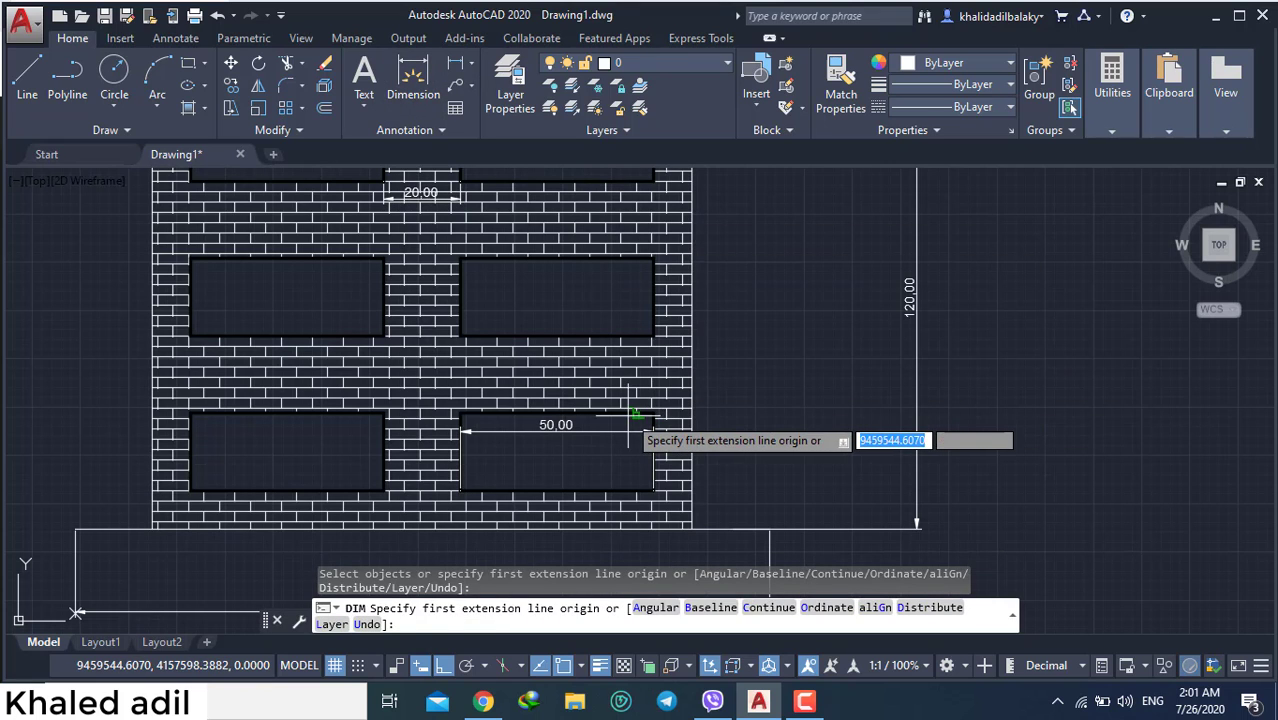
pyautogui.click(636, 413)
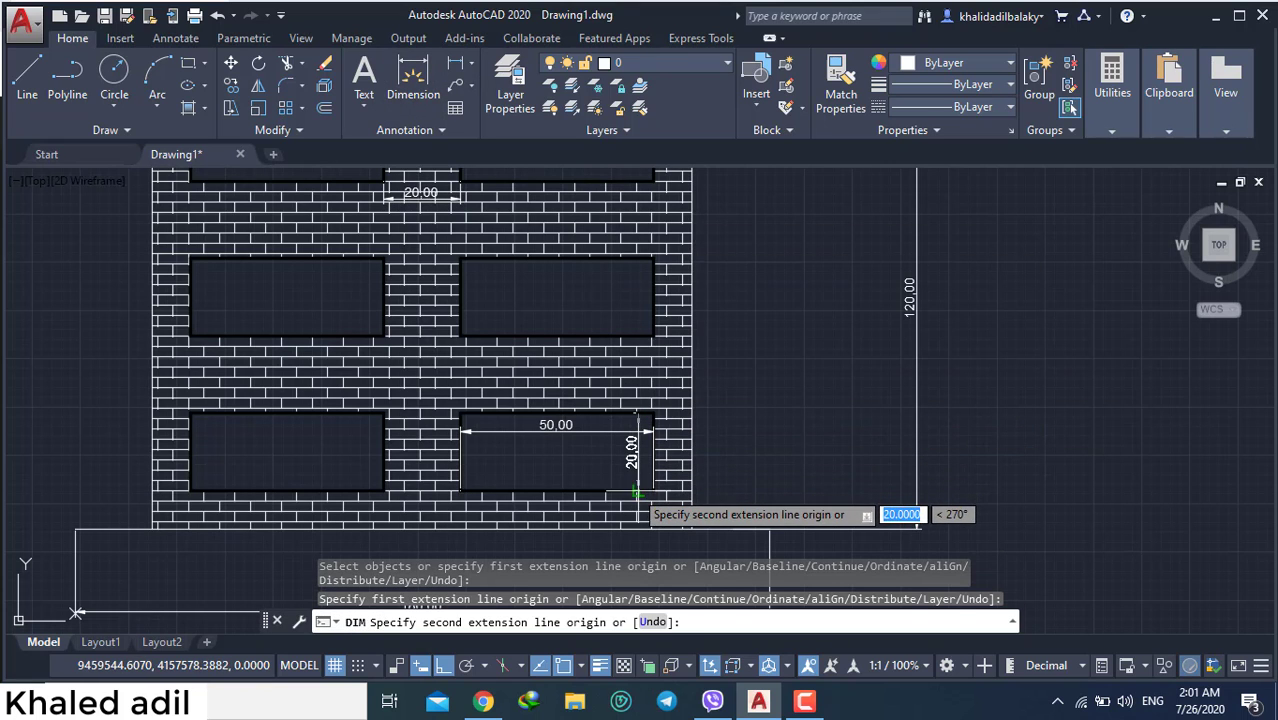
pyautogui.click(636, 492)
pyautogui.click(624, 450)
# Examine the dimensioned elevation in model space, from the lower-right window up to the roof and overall extents, and end the dimension command
pyautogui.scroll(-3, 814, 460)
pyautogui.scroll(3, 872, 492)
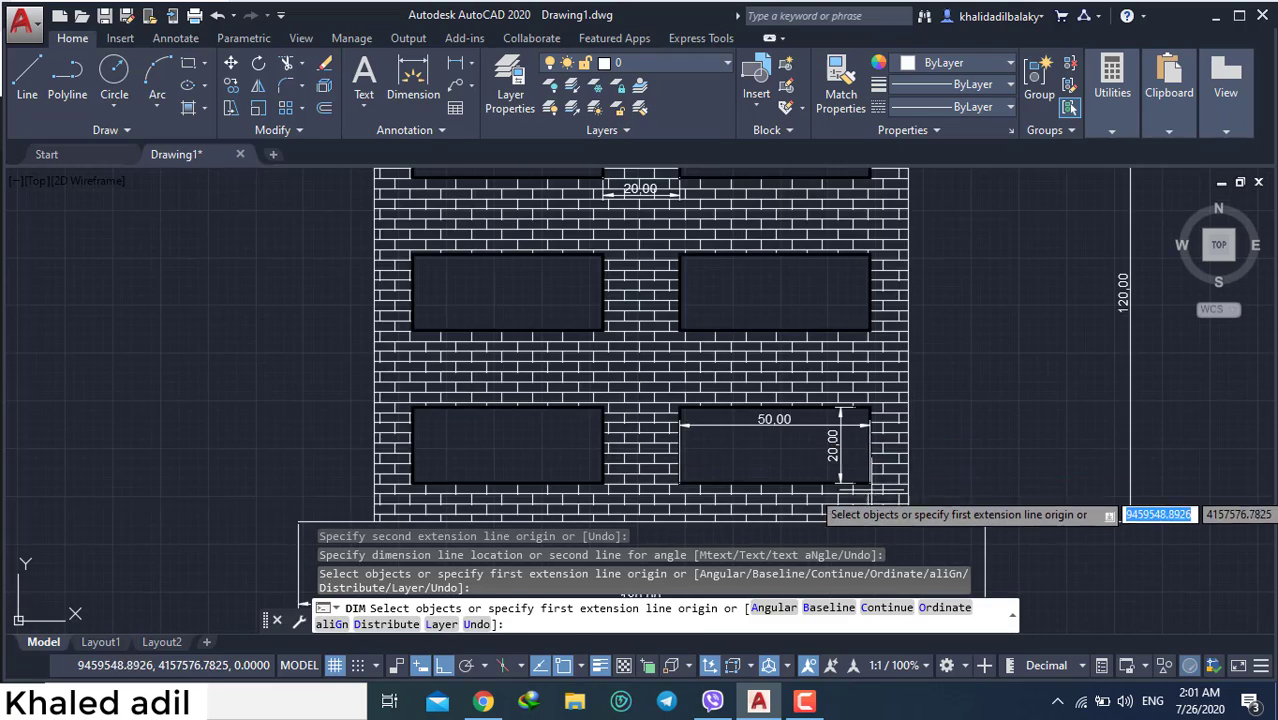
pyautogui.scroll(-4, 870, 492)
pyautogui.moveTo(893, 391); pyautogui.dragTo(704, 399, button='middle')
pyautogui.scroll(3, 692, 380)
pyautogui.scroll(3, 774, 362)
pyautogui.scroll(-3, 908, 371)
pyautogui.moveTo(939, 374); pyautogui.dragTo(876, 374, button='middle')
pyautogui.scroll(3, 875, 373)
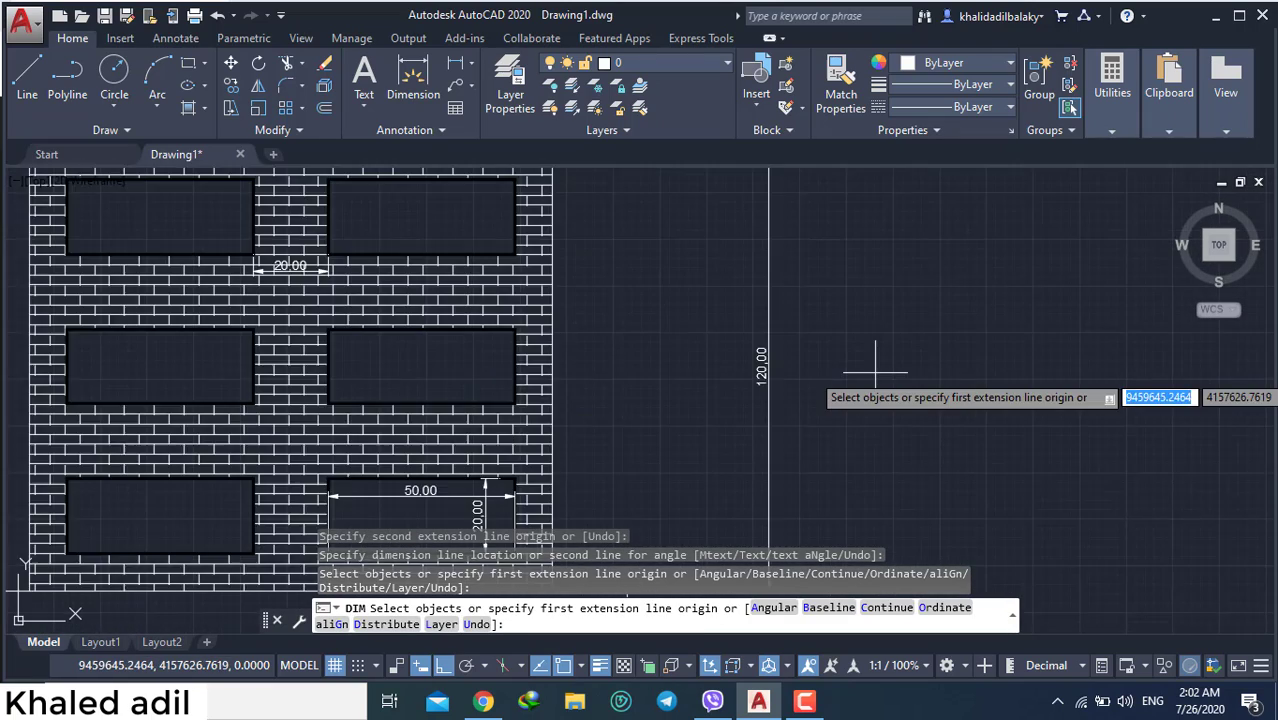
pyautogui.scroll(-4, 875, 372)
pyautogui.scroll(4, 696, 345)
pyautogui.moveTo(512, 400); pyautogui.dragTo(530, 600, button='middle')
pyautogui.scroll(-3, 600, 362)
pyautogui.moveTo(377, 251); pyautogui.dragTo(334, 408, button='middle')
pyautogui.scroll(3, 625, 261)
pyautogui.scroll(-3, 625, 262)
pyautogui.moveTo(624, 263); pyautogui.dragTo(631, 313, button='middle')
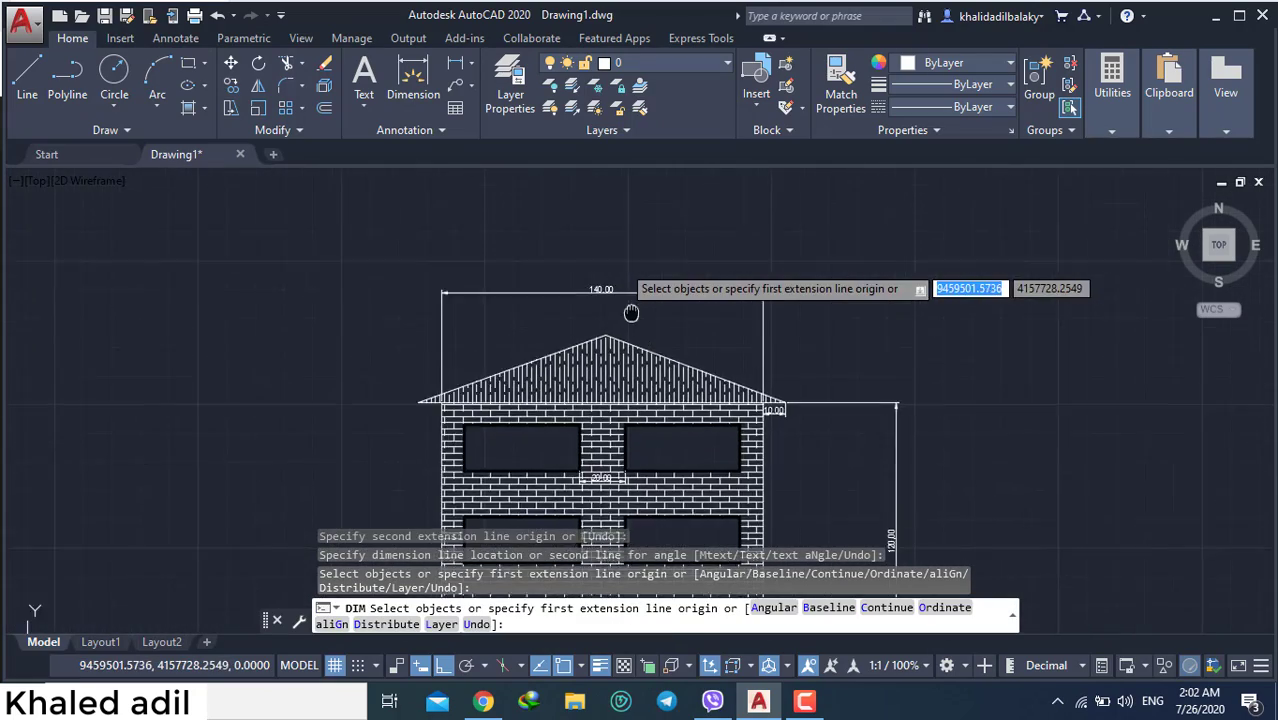
pyautogui.scroll(3, 631, 313)
pyautogui.scroll(-3, 639, 340)
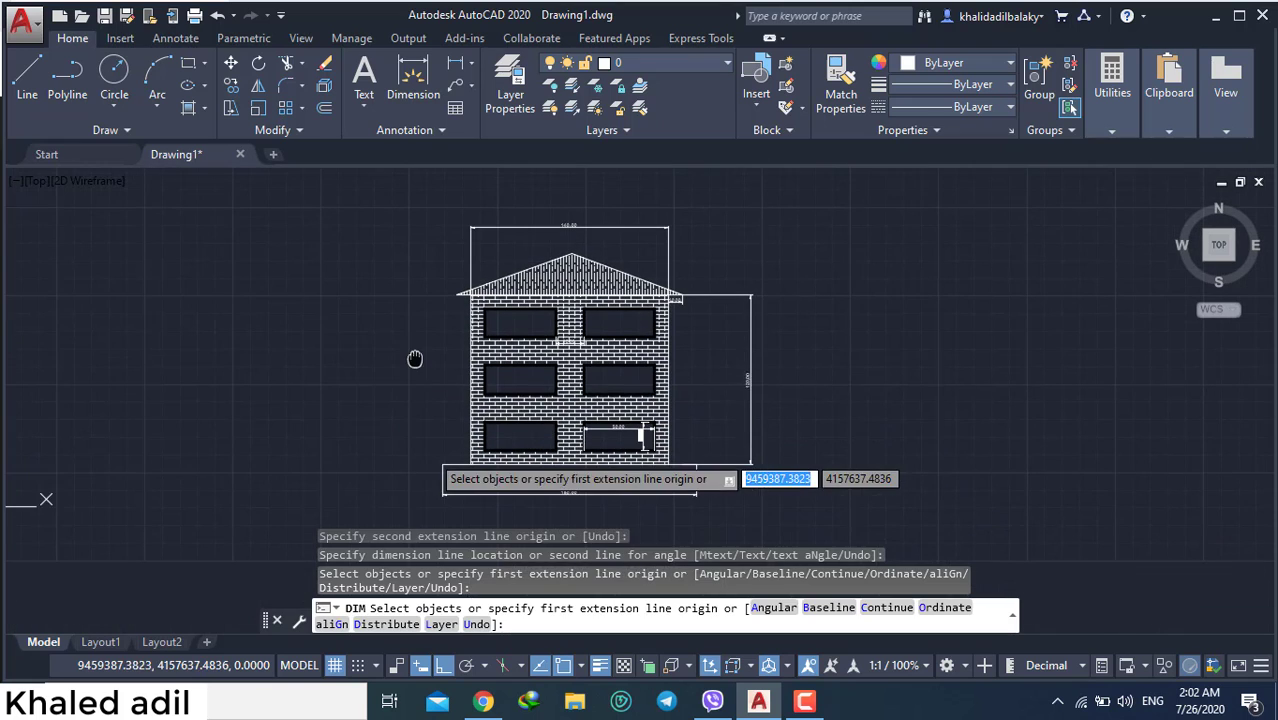
pyautogui.press('Escape')
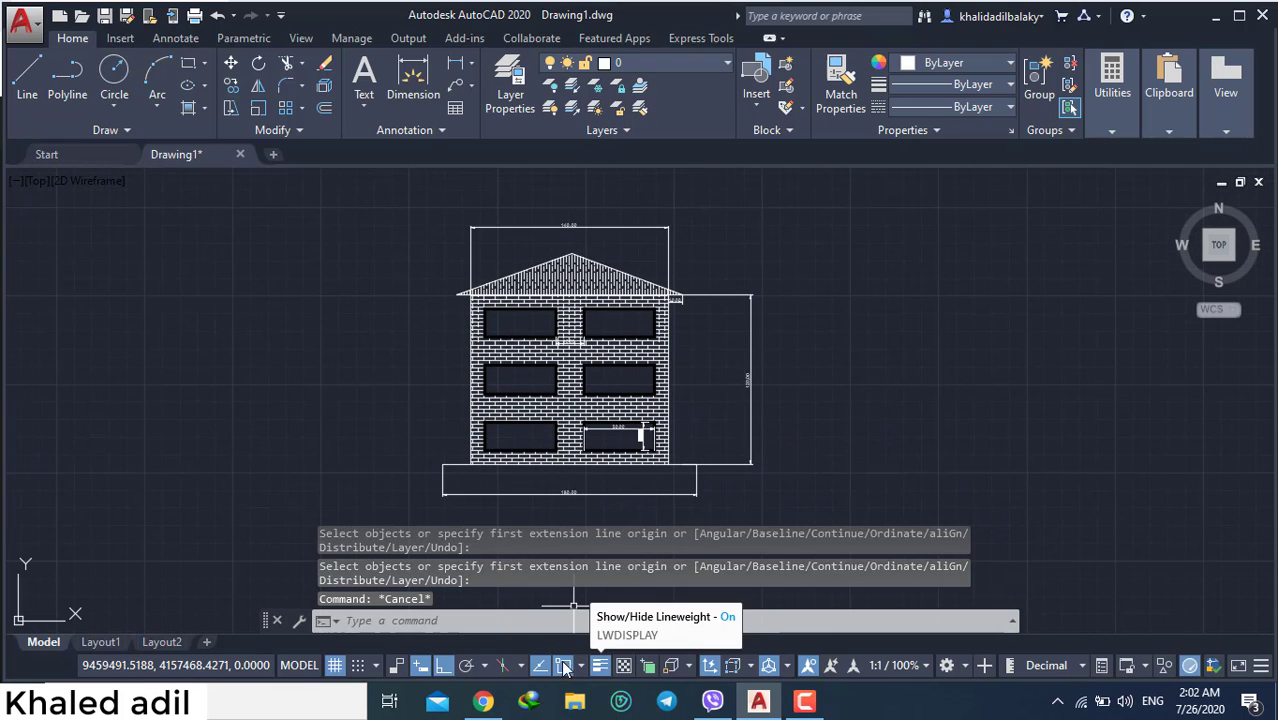
# Open Layout1 and examine the elevation's hatches, window outlines and dimensions on the paper sheet
pyautogui.click(290, 670)
pyautogui.scroll(2, 901, 340)
pyautogui.scroll(4, 803, 372)
pyautogui.scroll(-2, 801, 372)
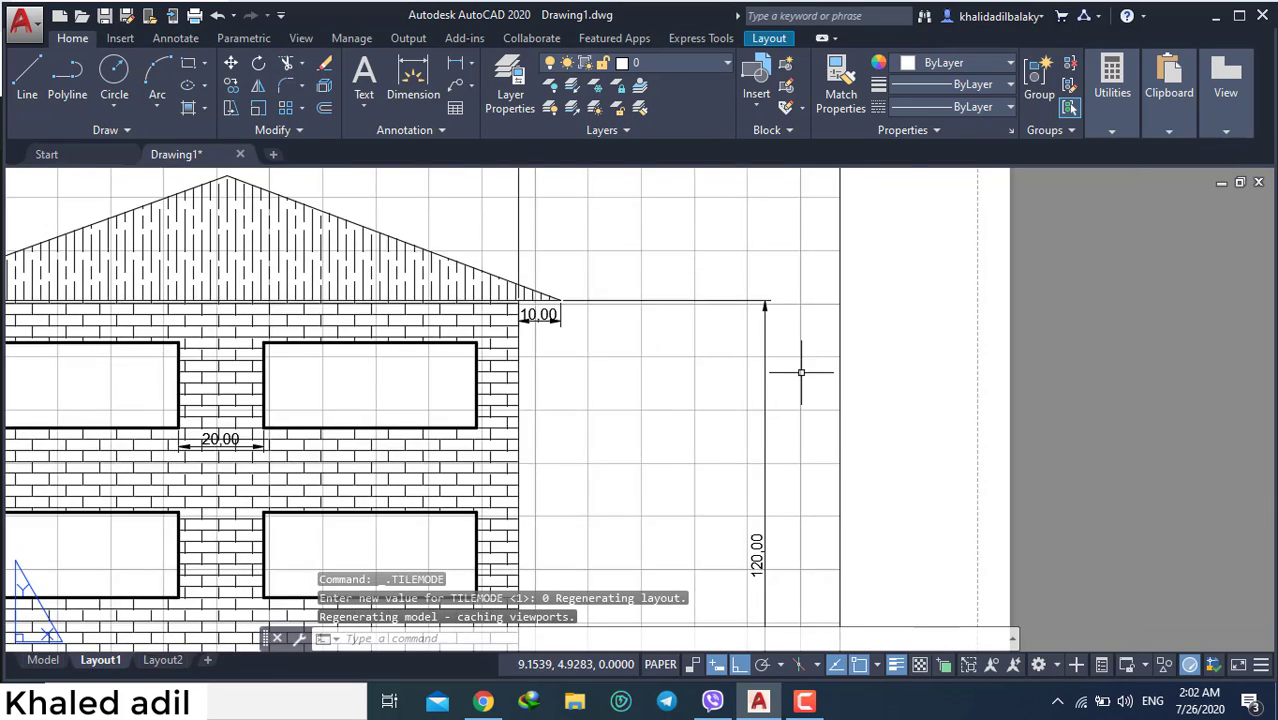
pyautogui.scroll(-4, 790, 365)
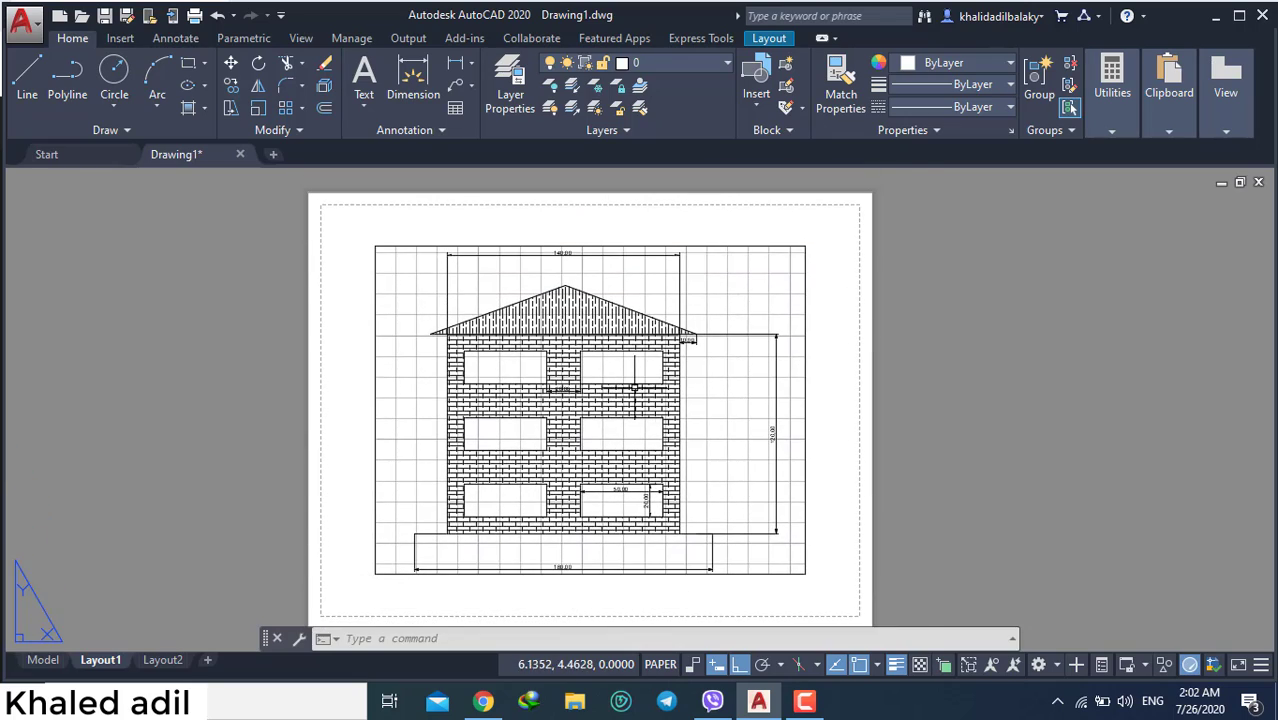
pyautogui.scroll(5, 776, 430)
pyautogui.scroll(-4, 776, 430)
pyautogui.scroll(4, 585, 502)
pyautogui.scroll(-2, 584, 504)
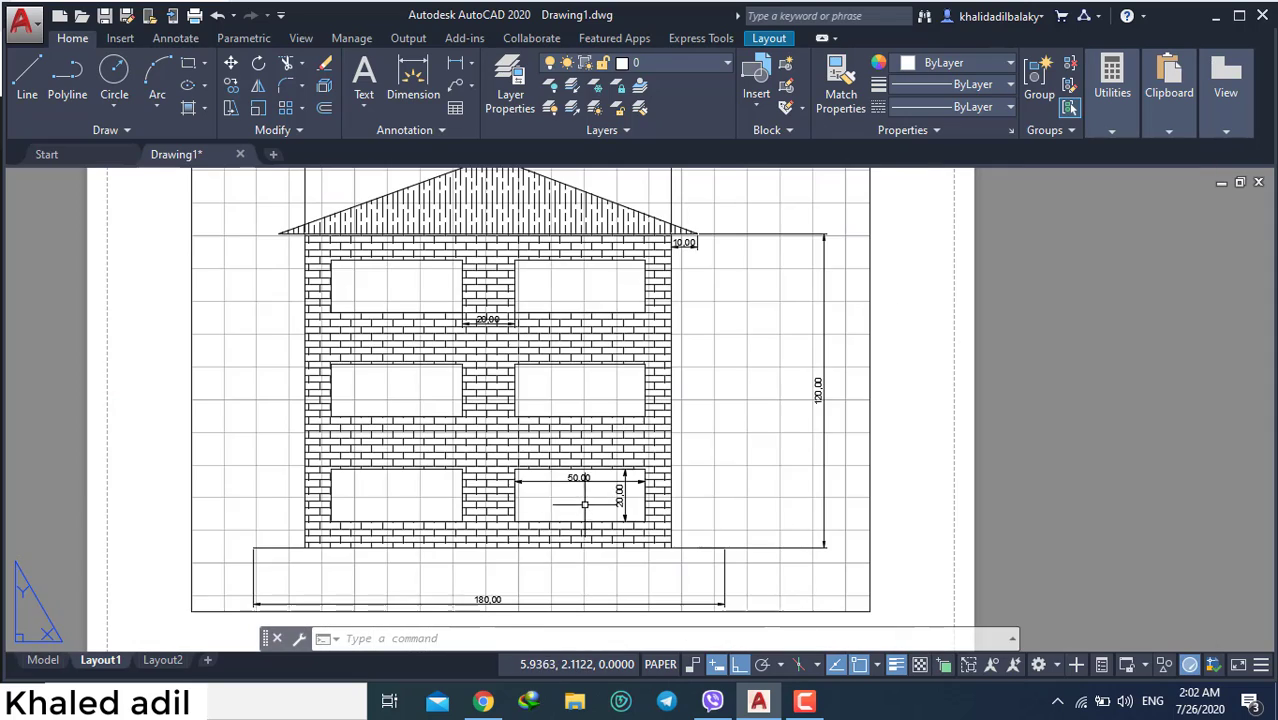
pyautogui.scroll(2, 487, 591)
pyautogui.scroll(-3, 428, 393)
pyautogui.moveTo(455, 265); pyautogui.dragTo(472, 433, button='middle')
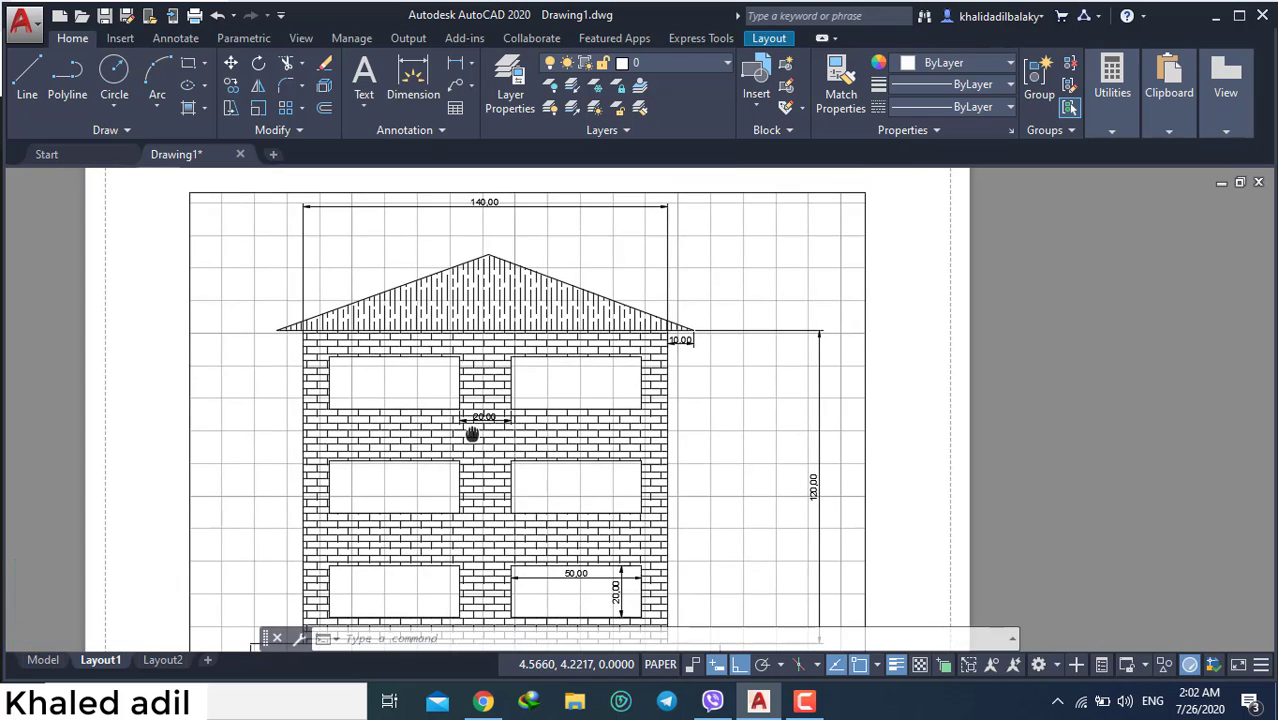